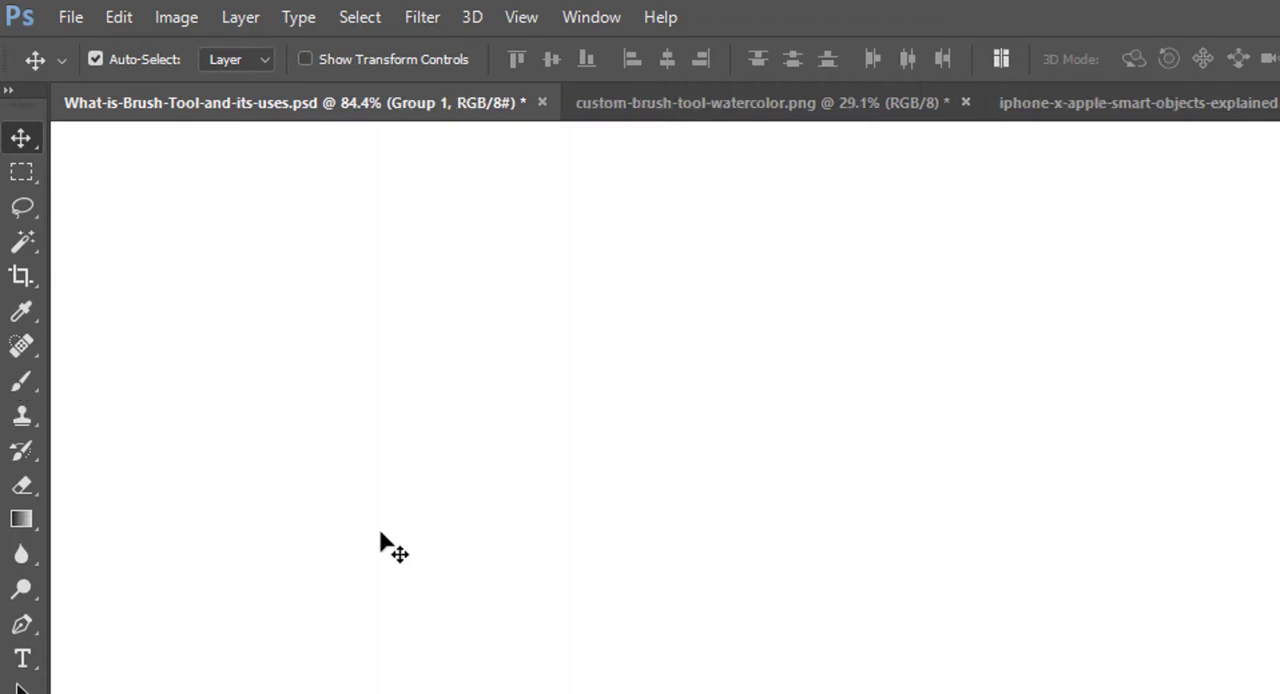
Step: Activate the Brush Tool from the group of painting tools
key(b)
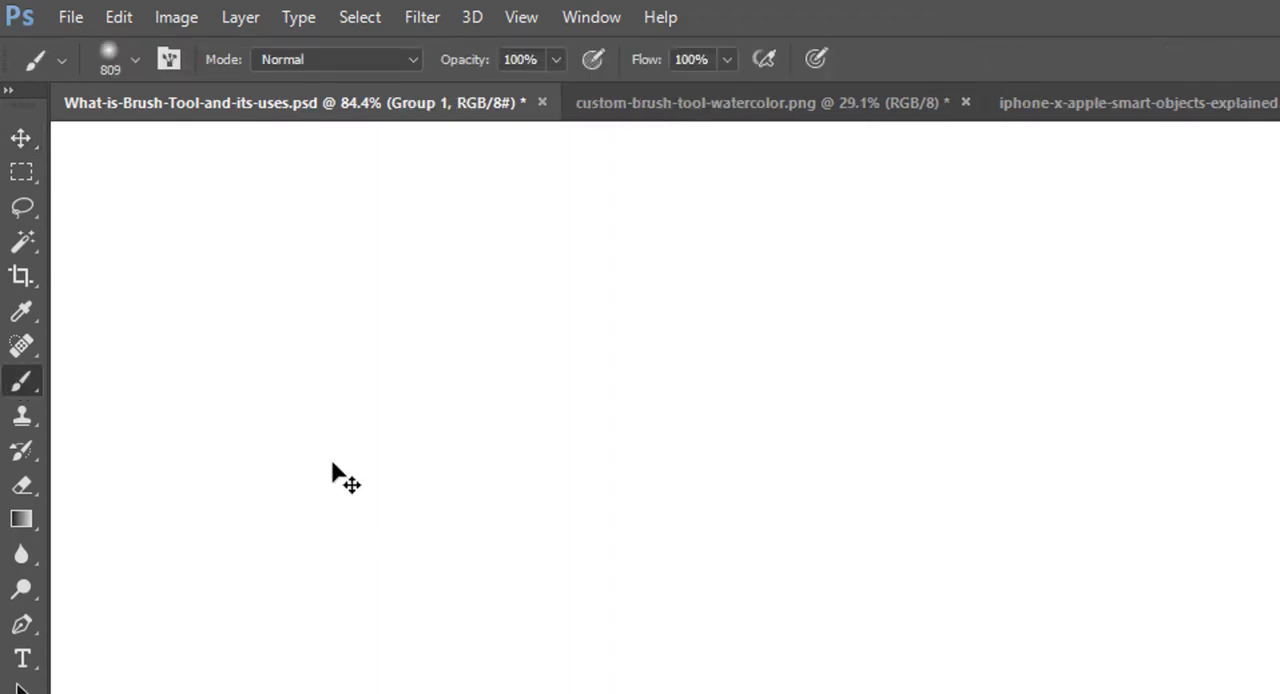
right_click(30, 382)
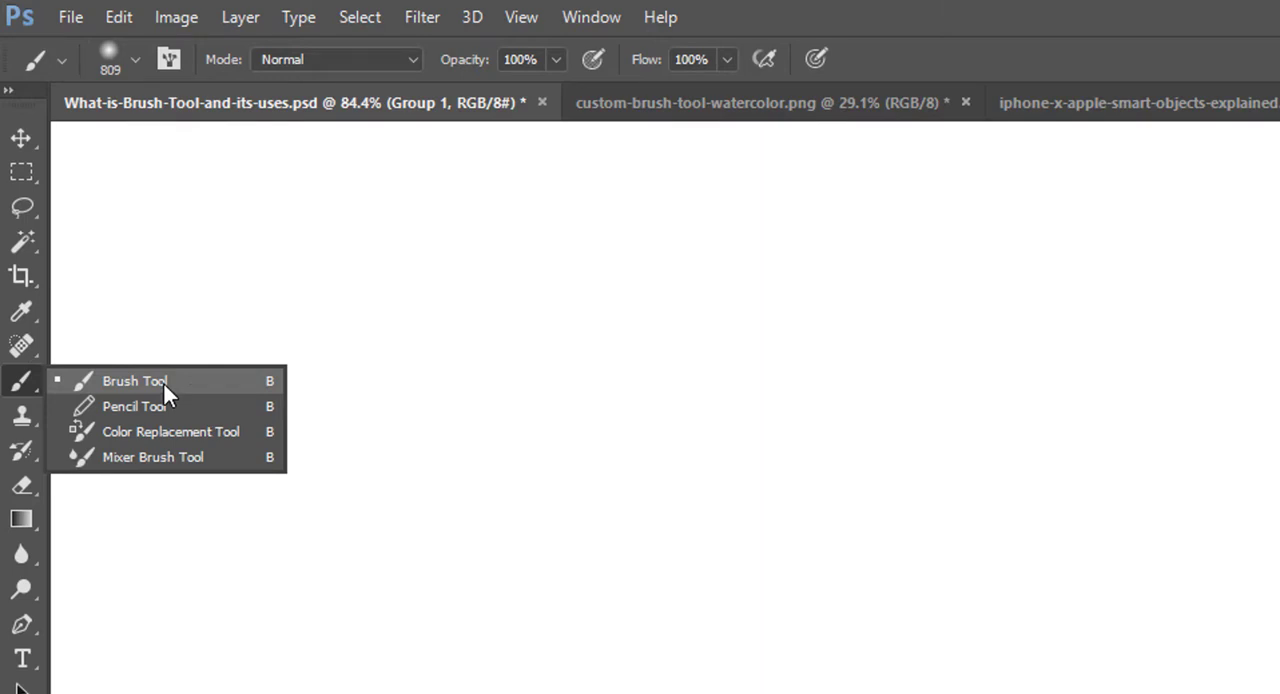
click(164, 384)
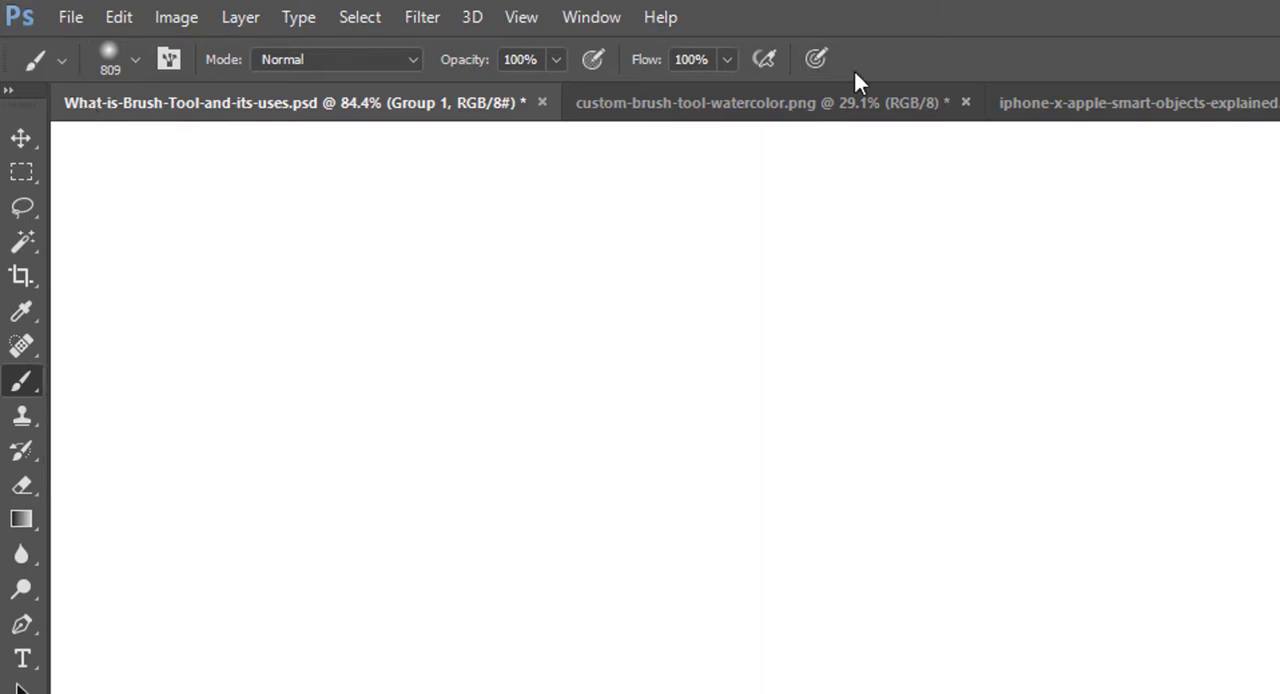
Step: Examine the Brush Tool's saved tool presets, their options and the settings for a new tool preset, without saving one
click(63, 58)
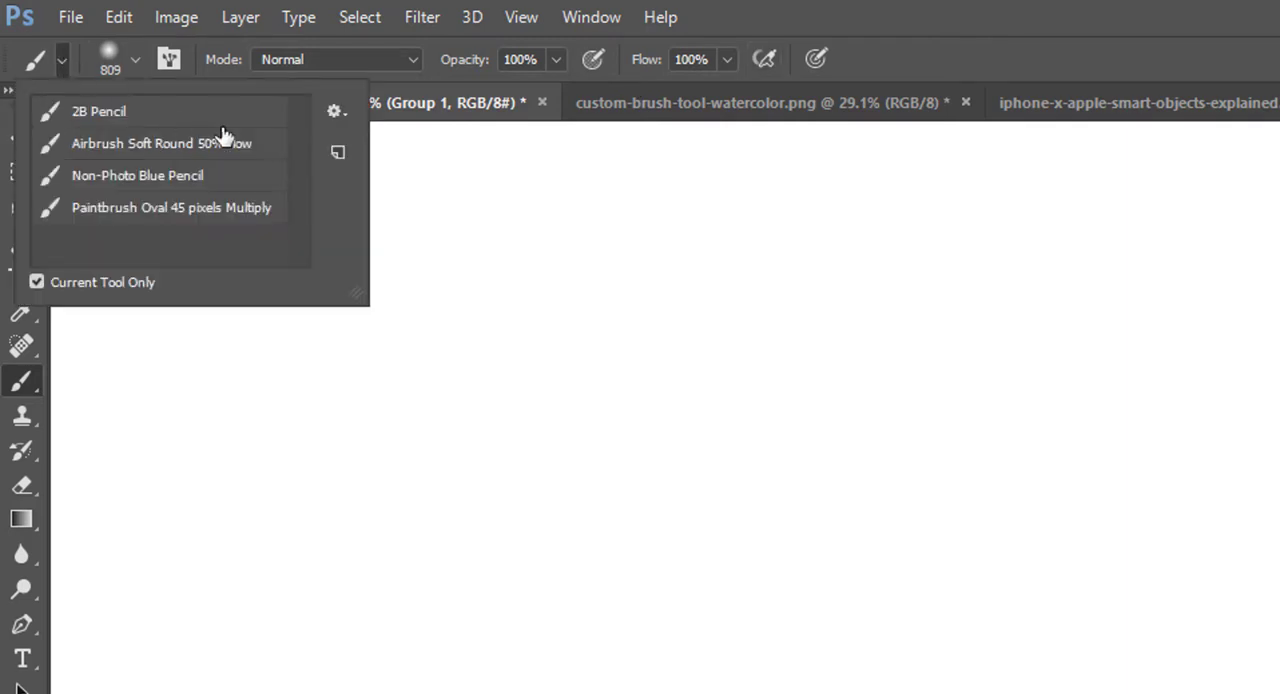
click(336, 110)
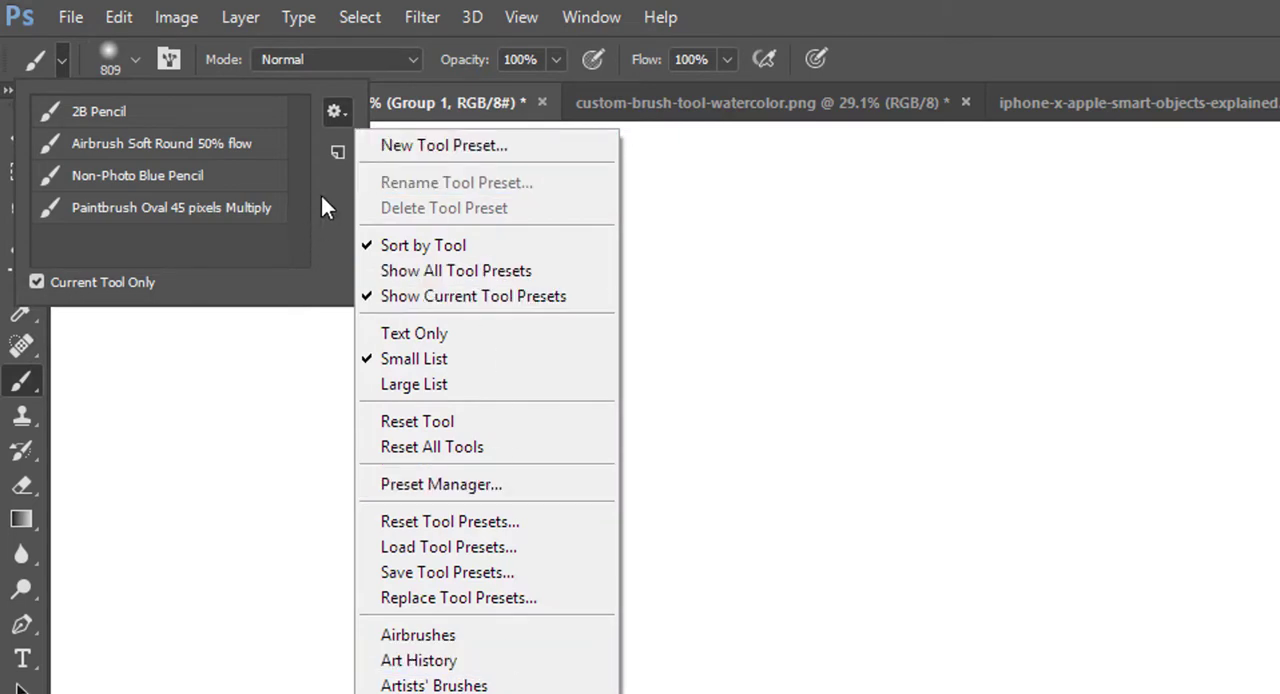
click(335, 150)
click(335, 150)
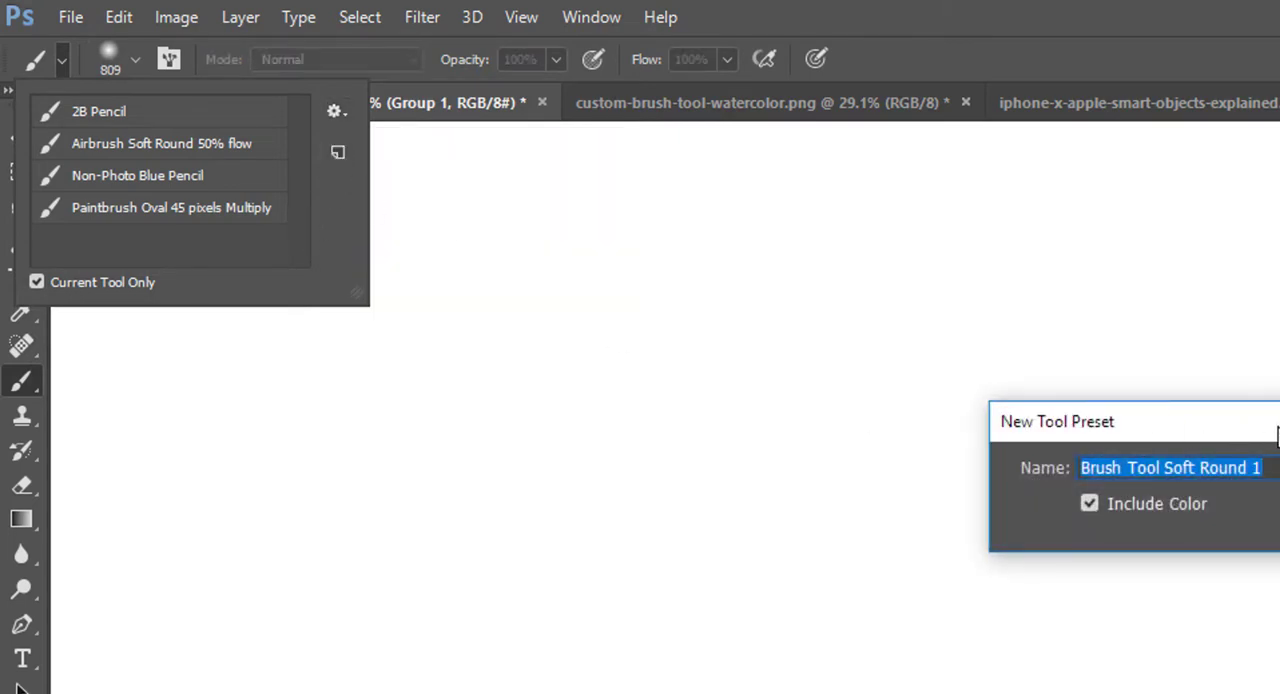
drag(1278, 427, 435, 281)
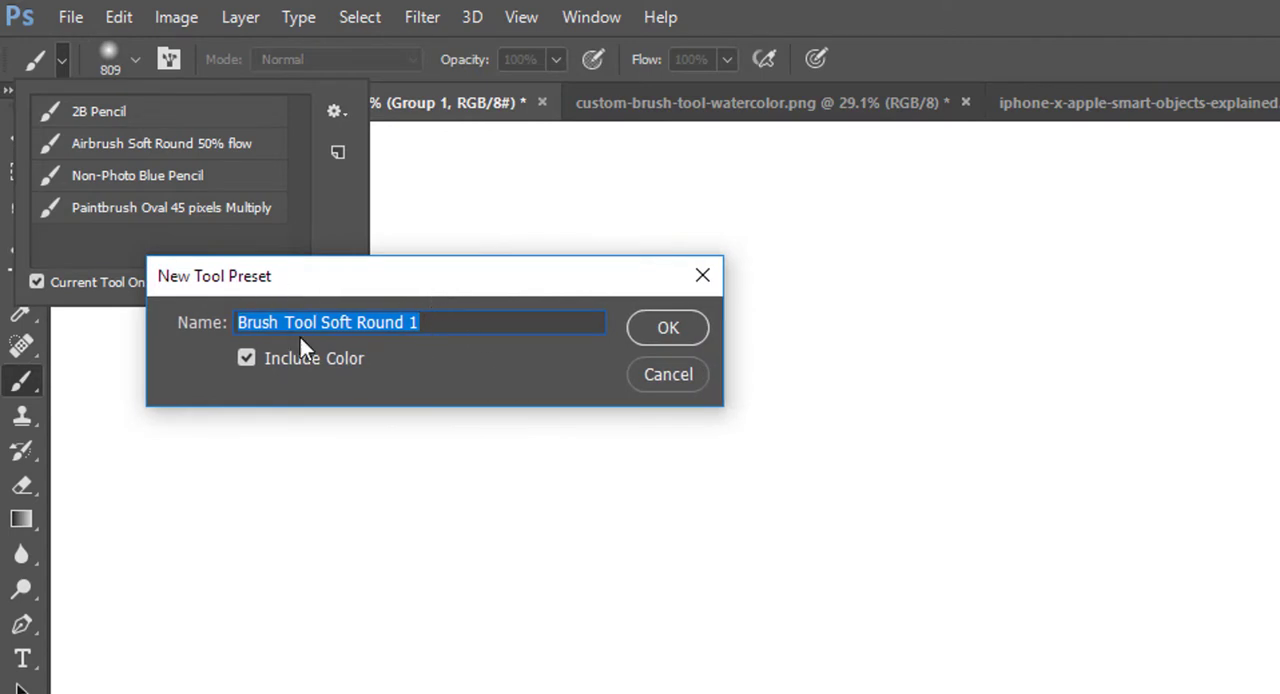
click(670, 376)
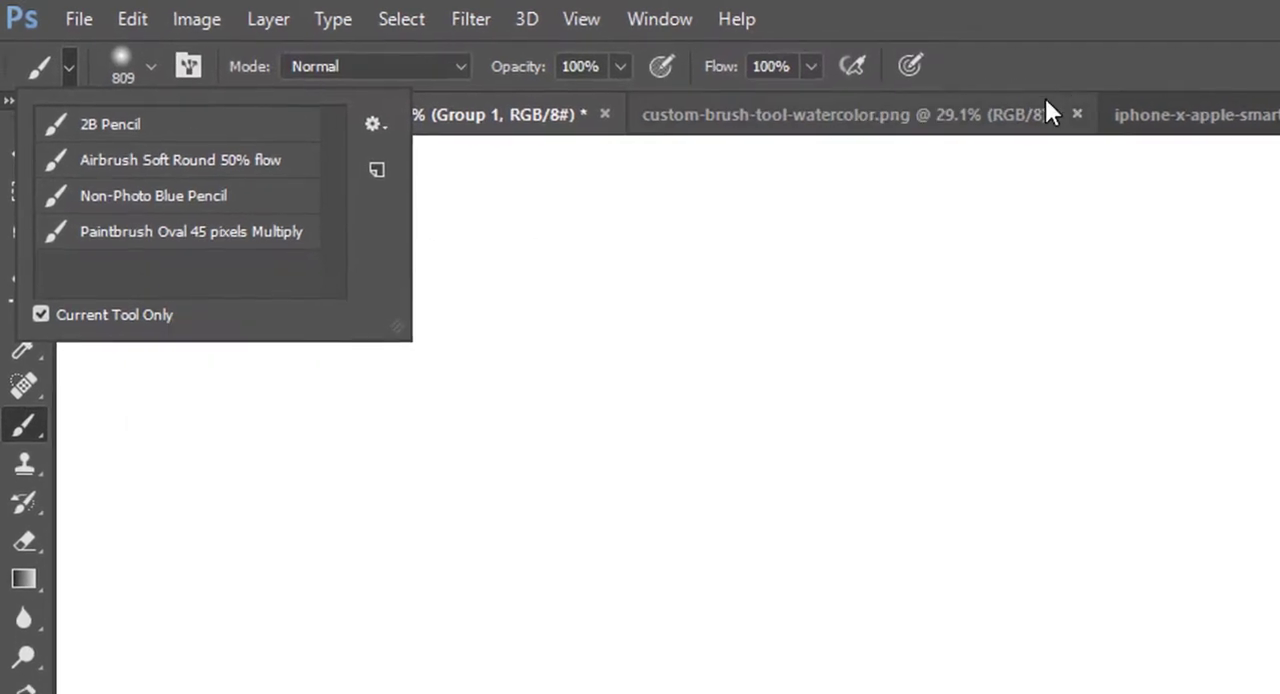
click(1042, 78)
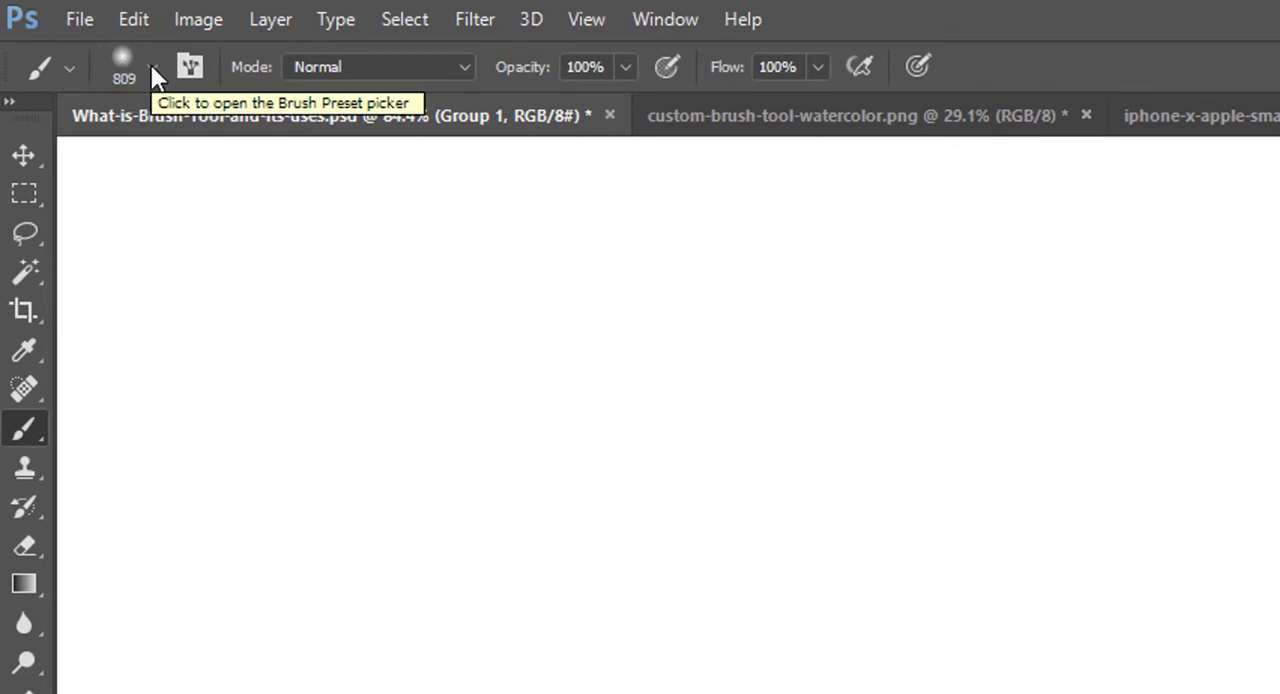
Step: Open the Brush Preset picker and enlarge it so all brush presets fit without scrolling
click(152, 70)
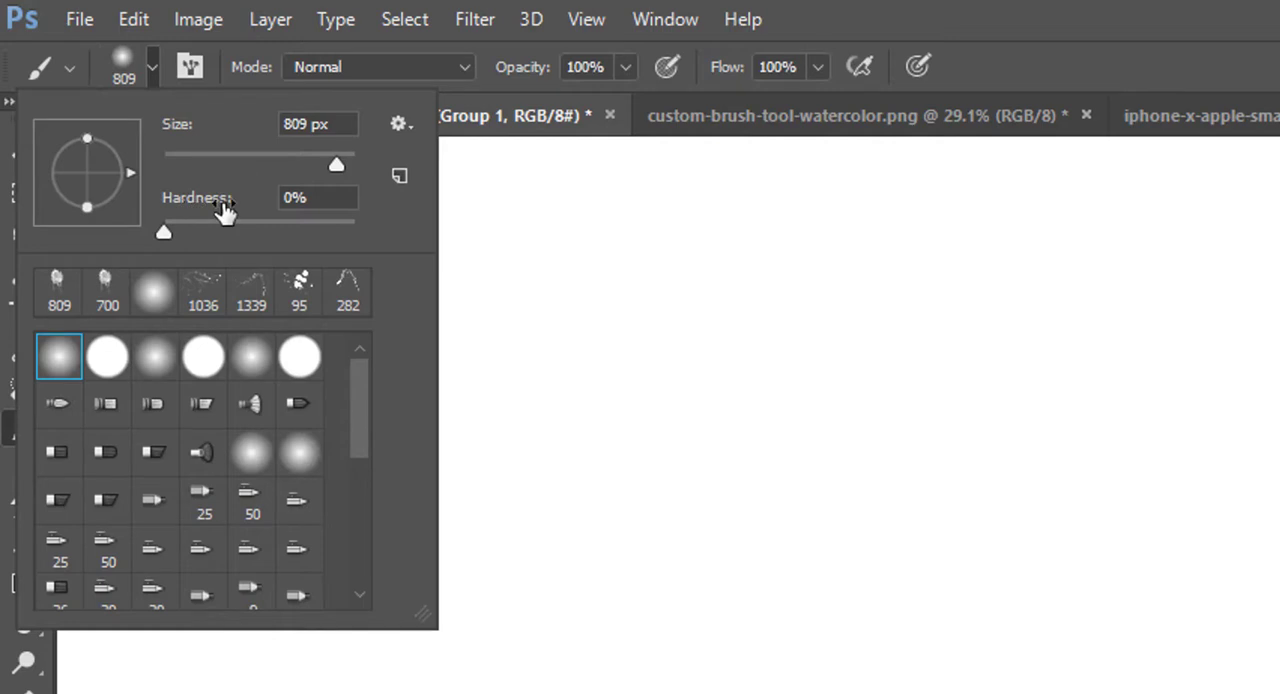
mouse_move(360, 392)
mouse_down()
mouse_move(369, 565)
mouse_move(372, 368)
mouse_up()
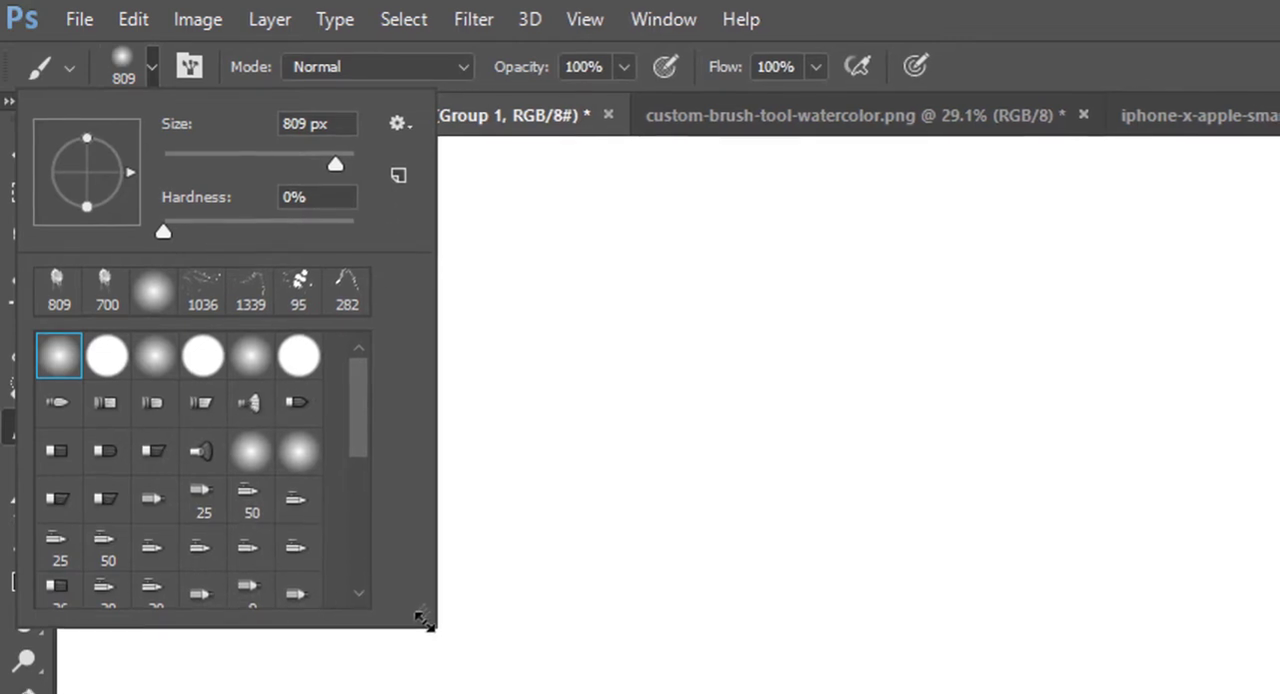
drag(431, 624, 474, 625)
mouse_move(440, 582)
mouse_down()
mouse_move(615, 416)
mouse_move(941, 615)
mouse_move(983, 484)
mouse_up()
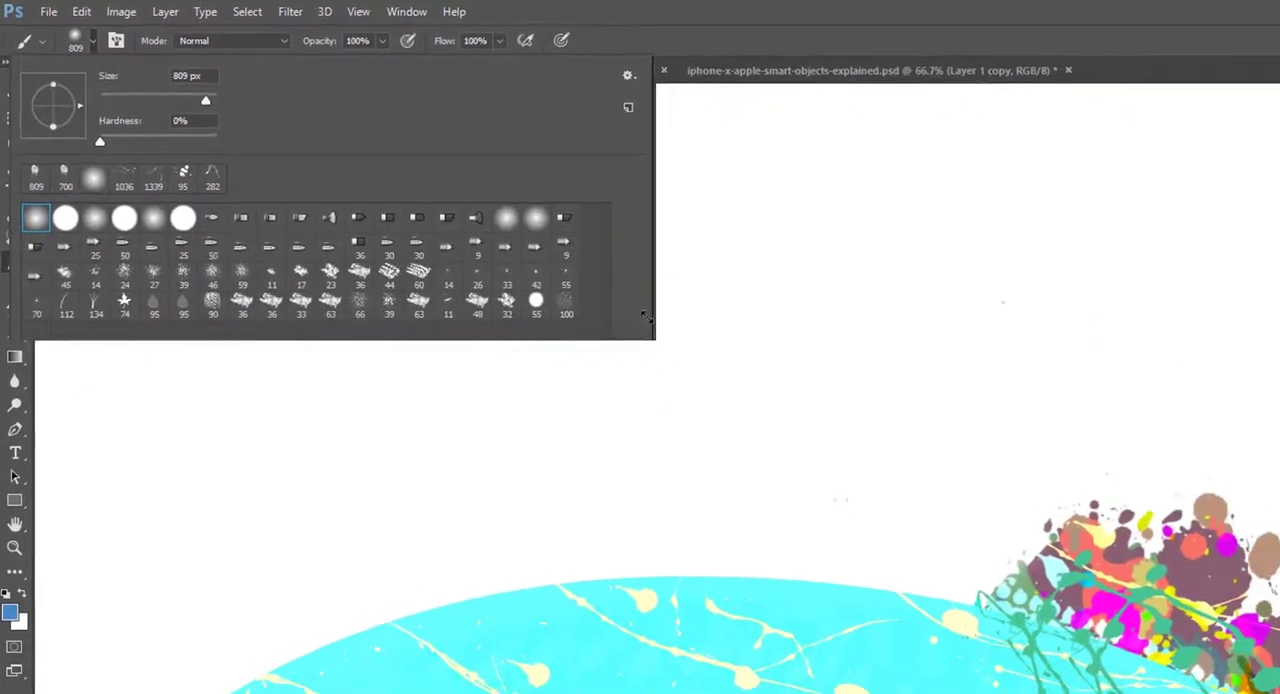
mouse_move(645, 318)
mouse_down()
mouse_move(650, 335)
mouse_move(566, 348)
mouse_move(585, 381)
mouse_move(664, 249)
mouse_up()
mouse_move(587, 220)
mouse_down()
mouse_move(726, 180)
mouse_move(971, 200)
mouse_move(1168, 270)
mouse_move(1157, 355)
mouse_move(1057, 388)
mouse_move(426, 386)
mouse_move(249, 370)
mouse_move(198, 386)
mouse_move(202, 693)
mouse_up()
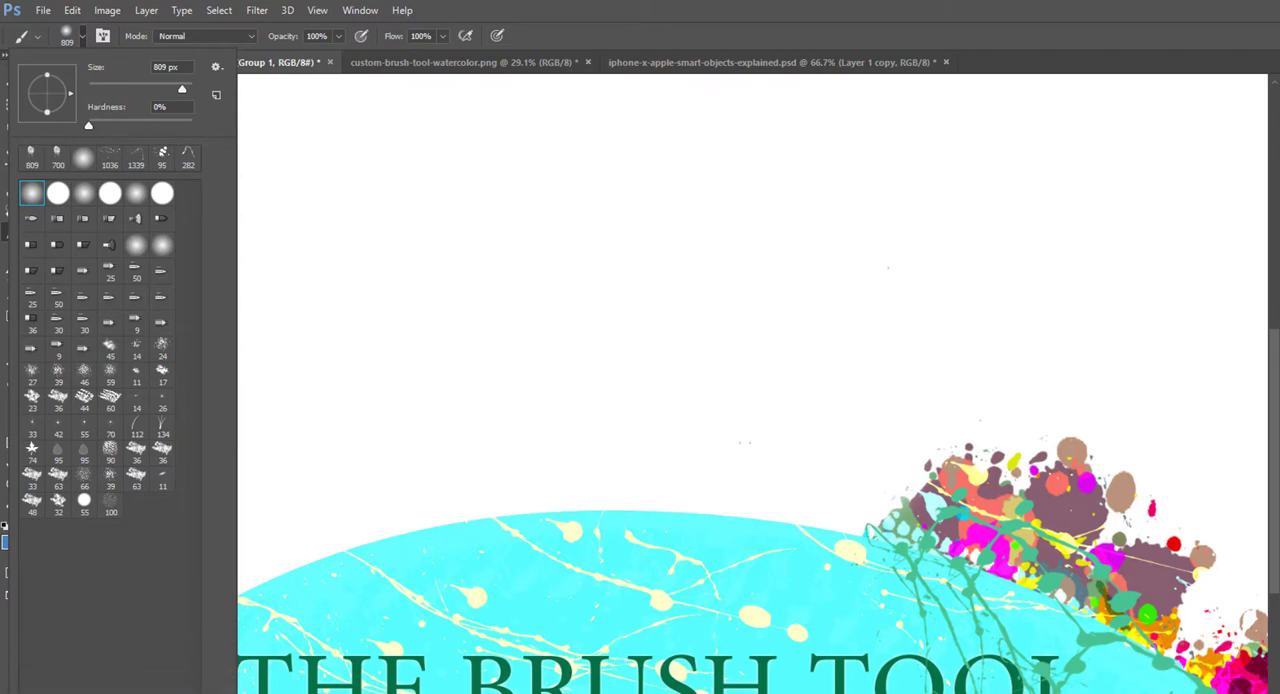
mouse_move(139, 683)
mouse_down()
mouse_move(160, 560)
mouse_move(190, 670)
mouse_move(264, 344)
mouse_move(320, 230)
mouse_move(423, 163)
mouse_move(596, 172)
mouse_move(318, 180)
mouse_move(189, 491)
mouse_move(181, 633)
mouse_move(167, 600)
mouse_move(496, 462)
mouse_up()
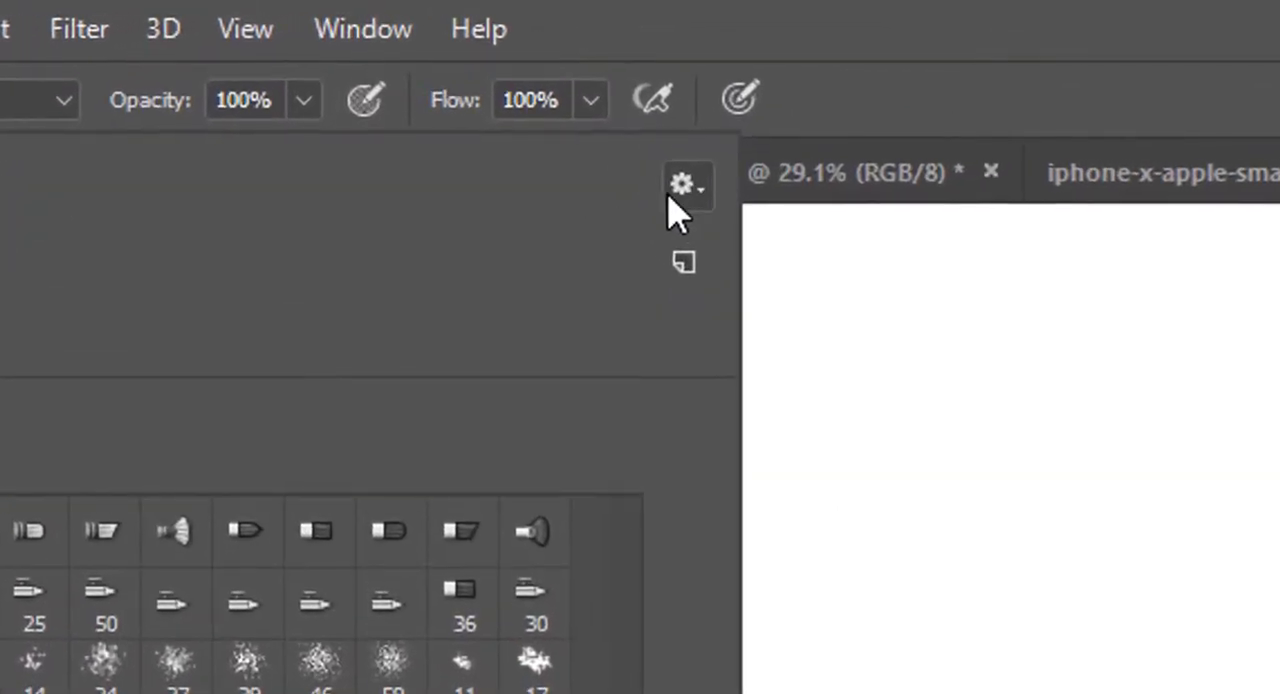
Step: Display the brush presets as Text Only and switch them back to Small Thumbnail
click(682, 170)
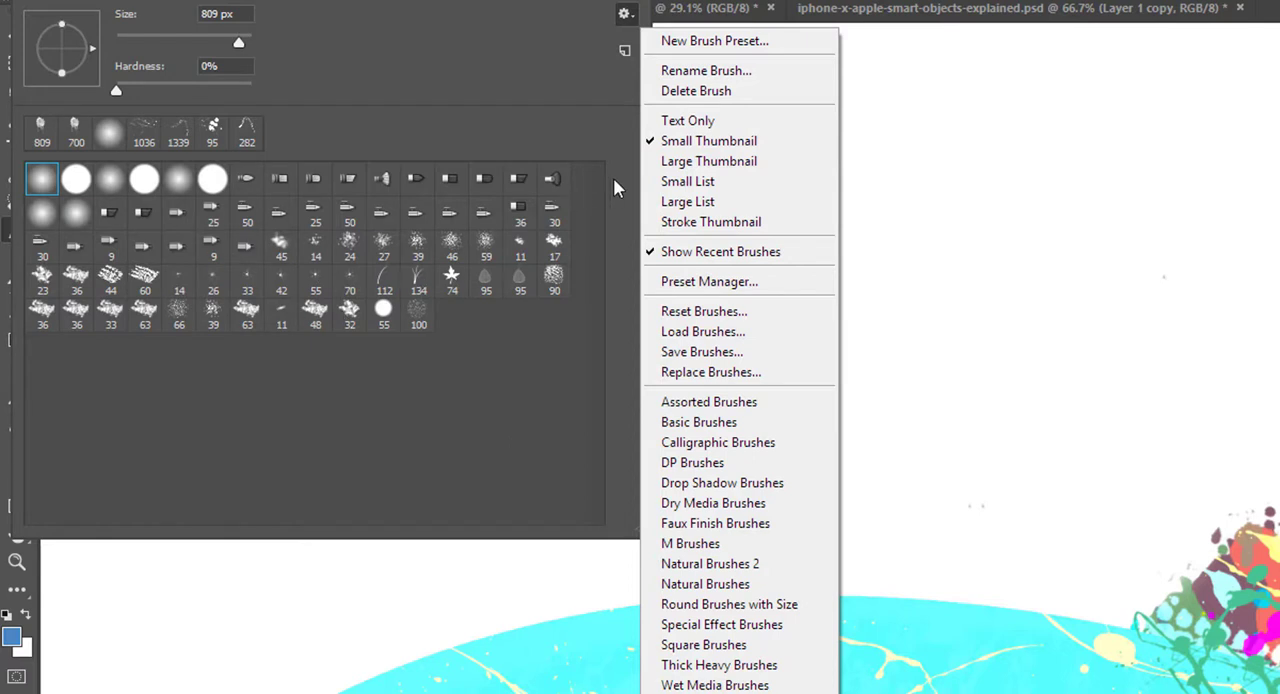
click(687, 121)
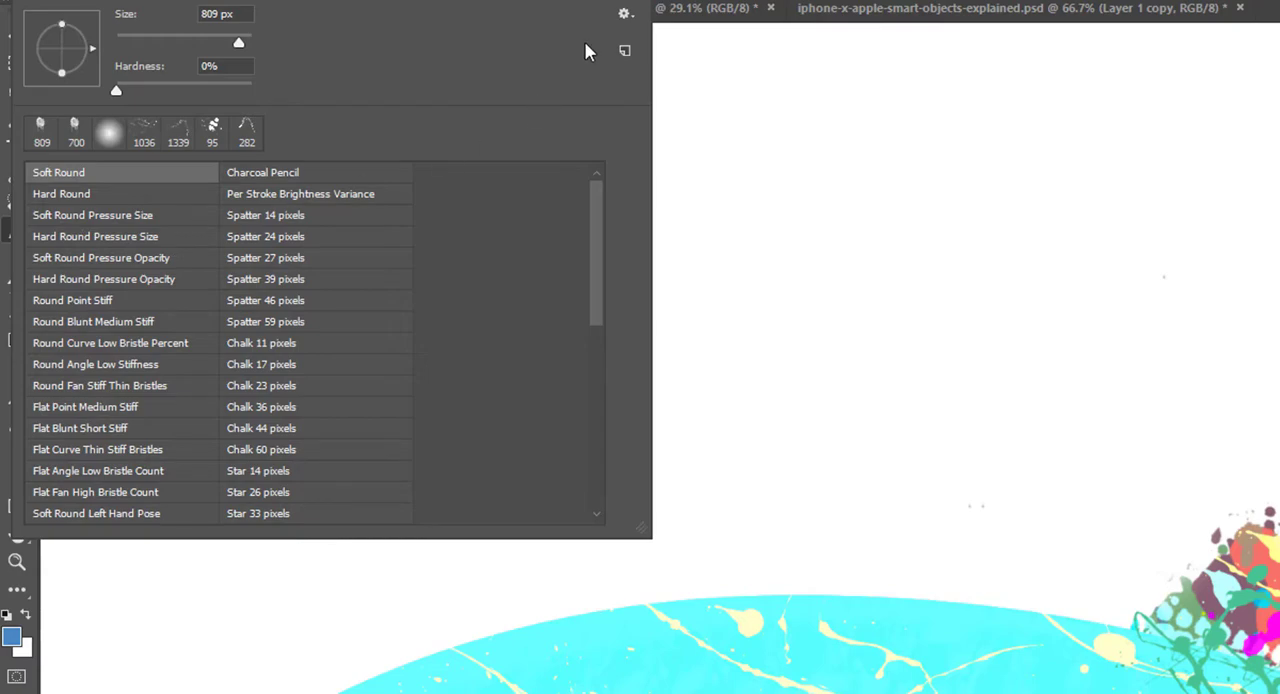
click(624, 13)
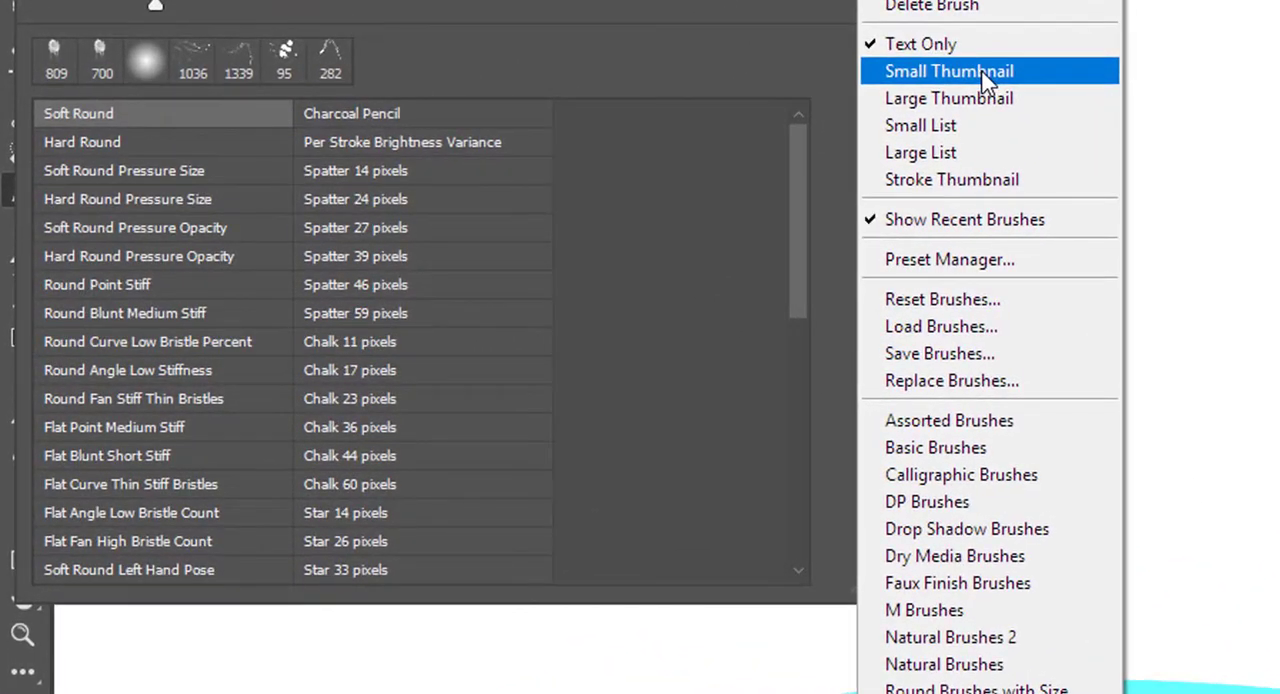
click(983, 76)
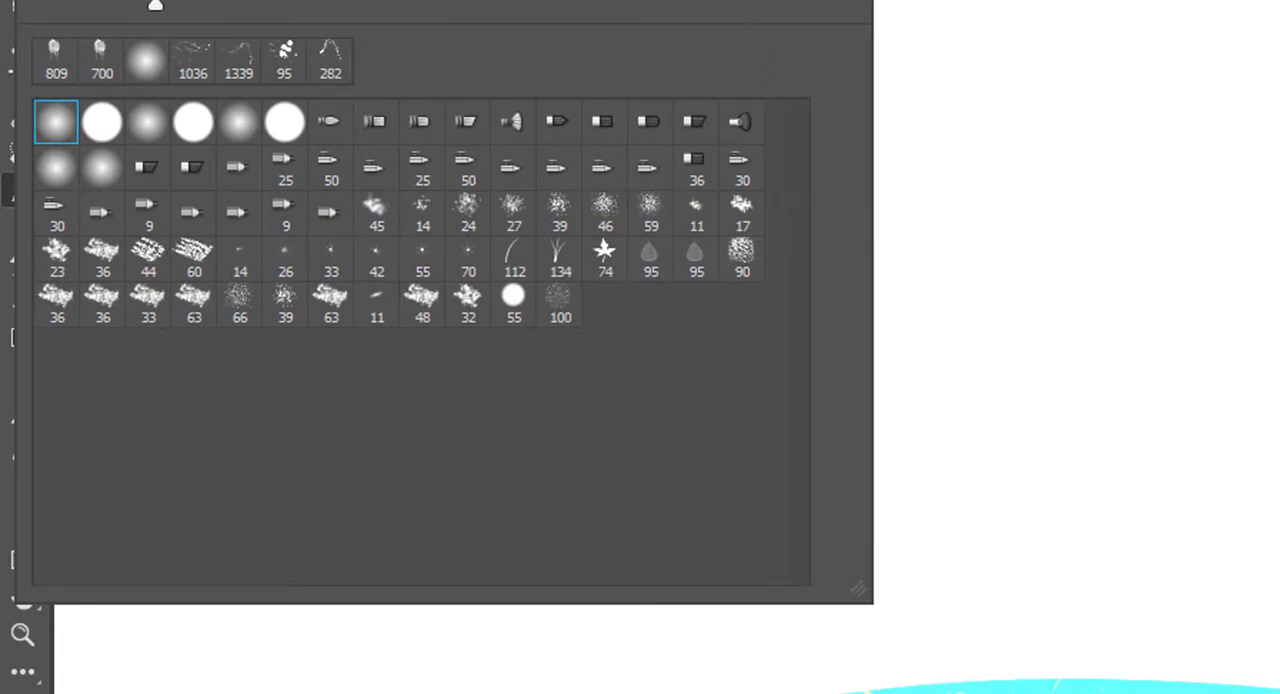
Step: Display the brush presets as Large Thumbnail and make the preset picker narrower
click(848, 2)
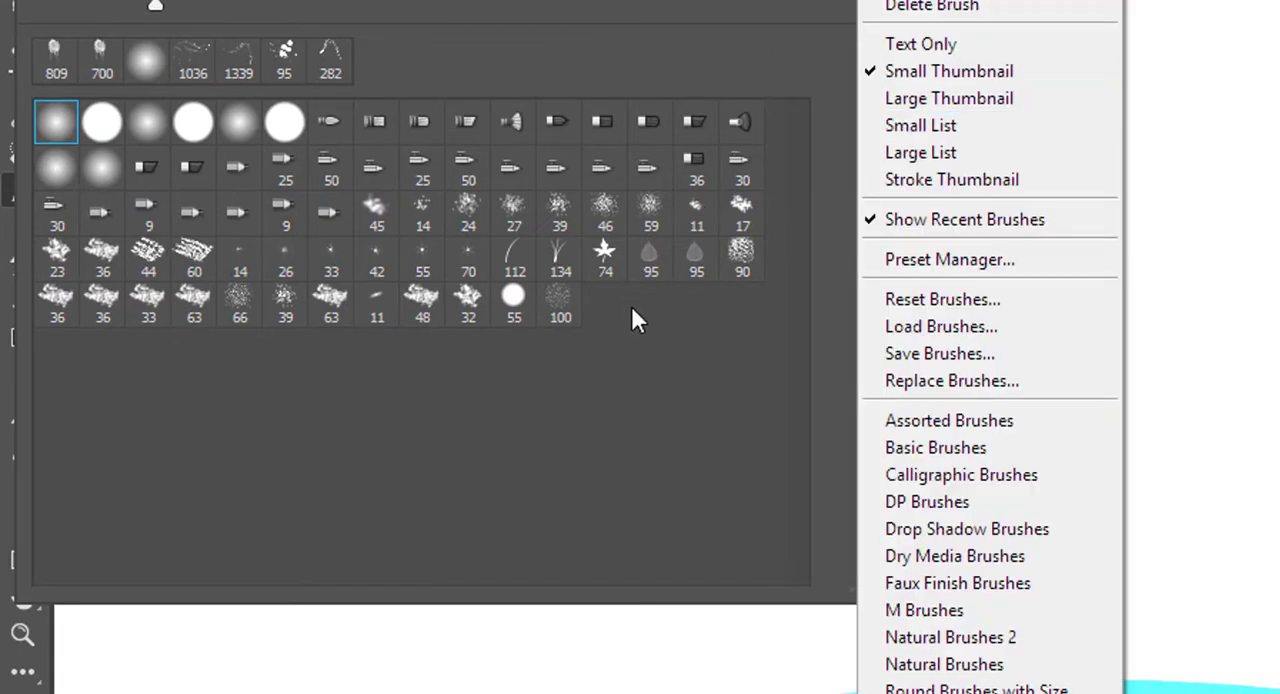
click(946, 103)
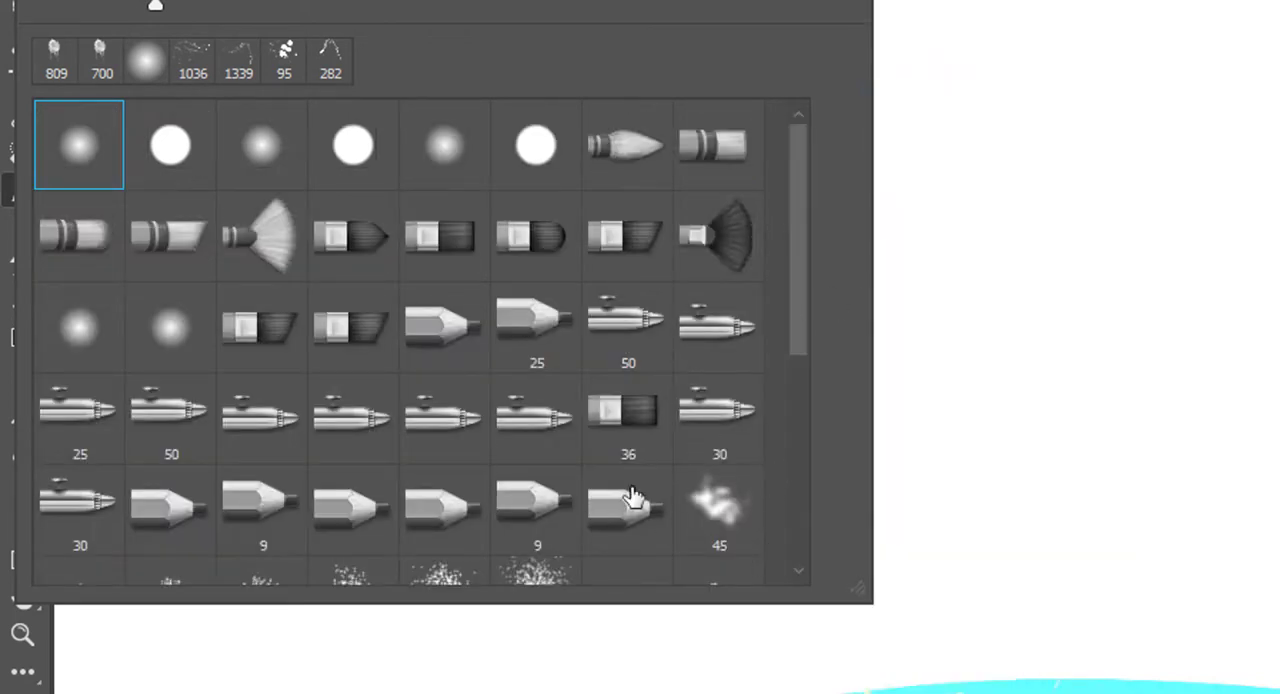
mouse_move(857, 594)
mouse_down()
mouse_move(1275, 648)
mouse_move(1278, 662)
mouse_move(1022, 690)
mouse_move(830, 690)
mouse_move(840, 550)
mouse_move(760, 606)
mouse_move(770, 618)
mouse_up()
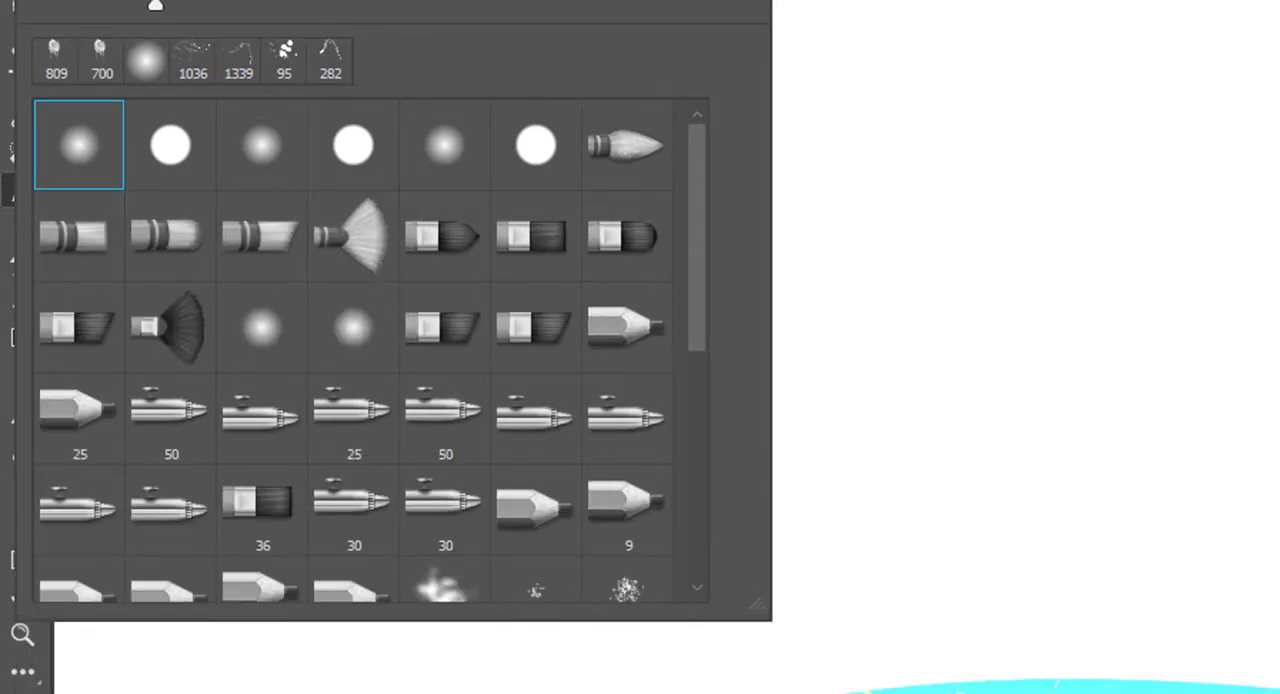
Step: Try the Small List and Stroke Thumbnail views of the brush presets and look through the stroke previews
click(748, 1)
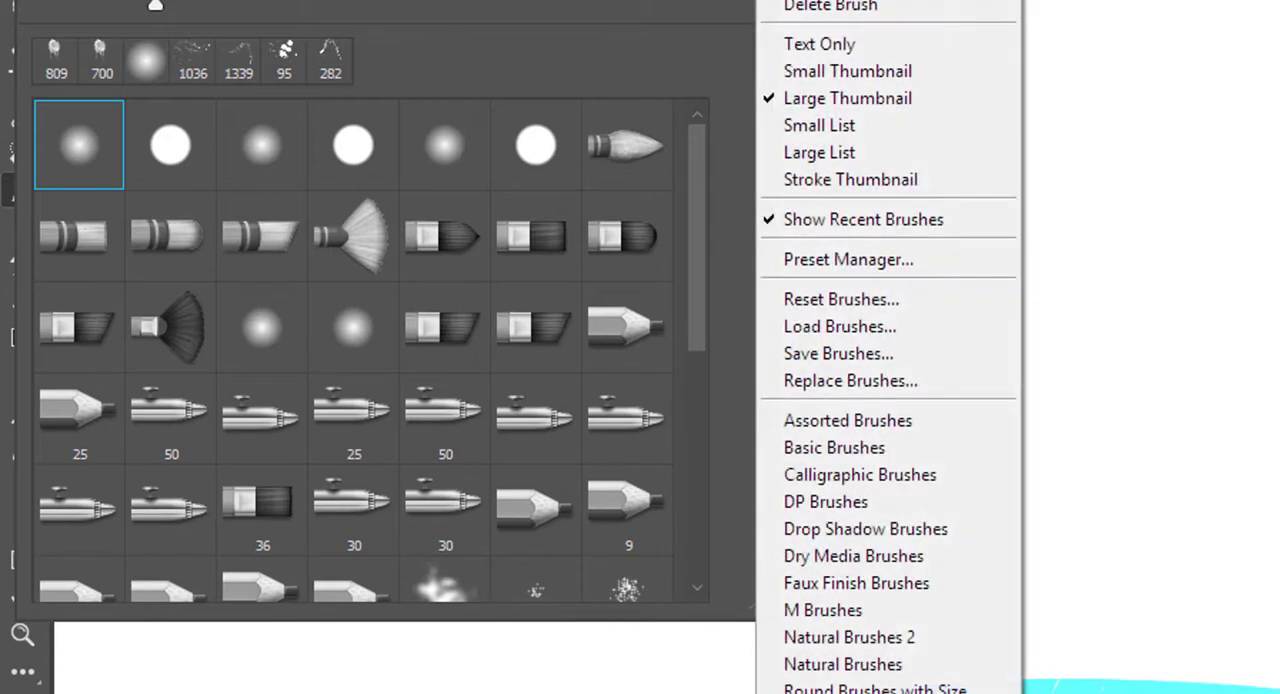
click(876, 127)
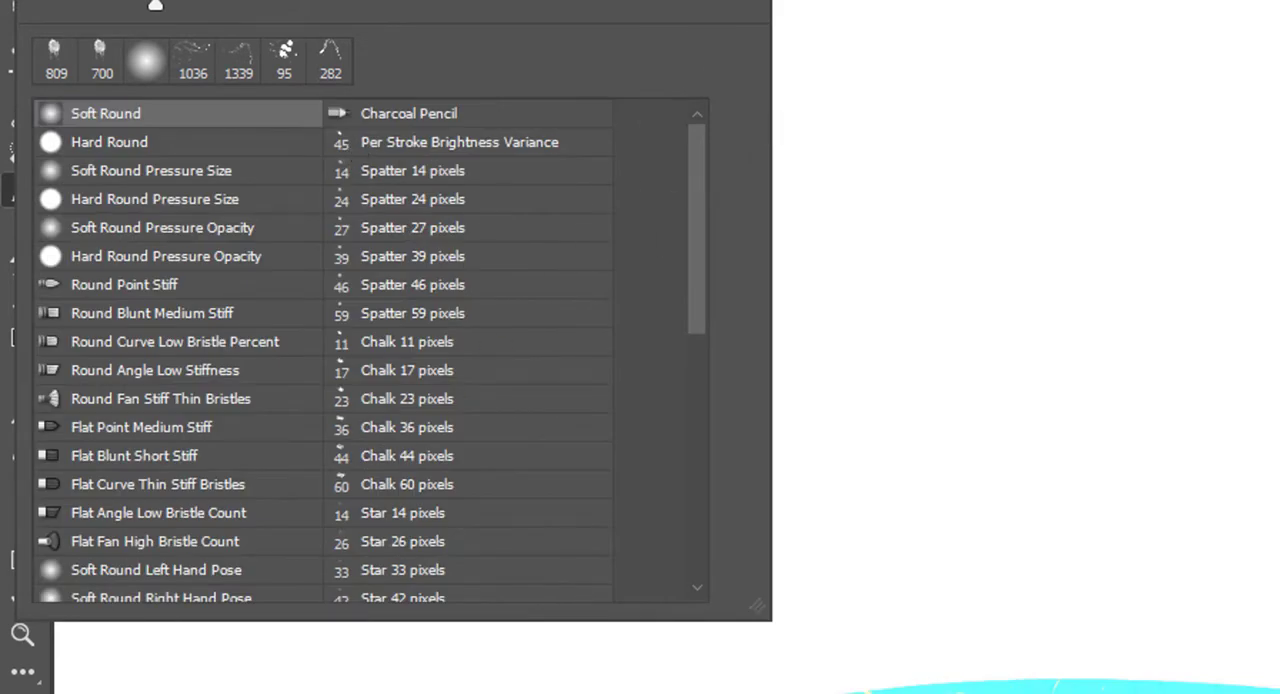
click(750, 2)
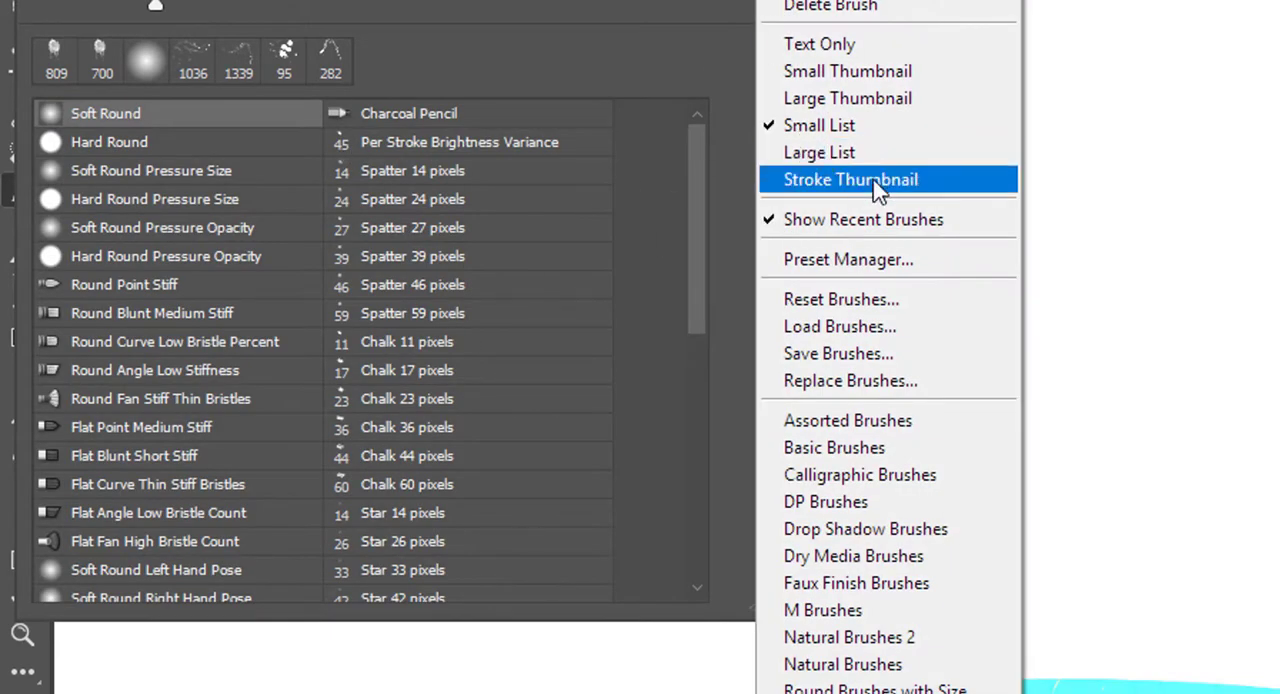
click(876, 183)
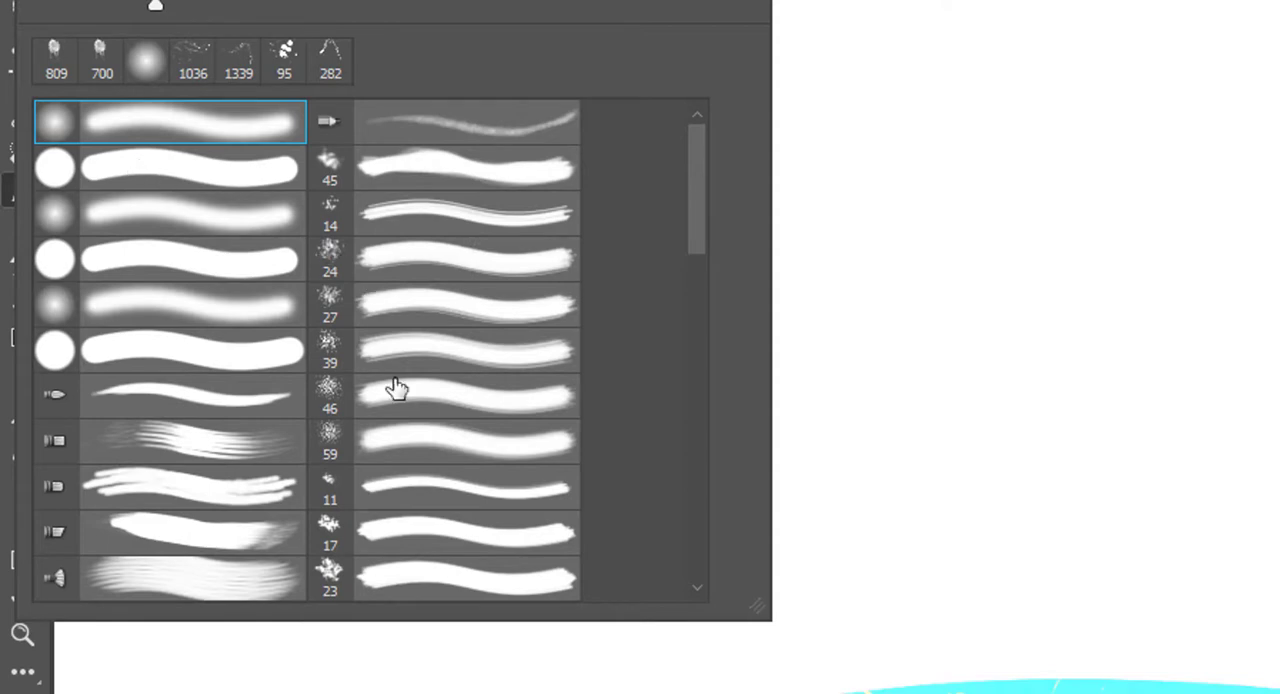
scroll(425, 334, down, 1)
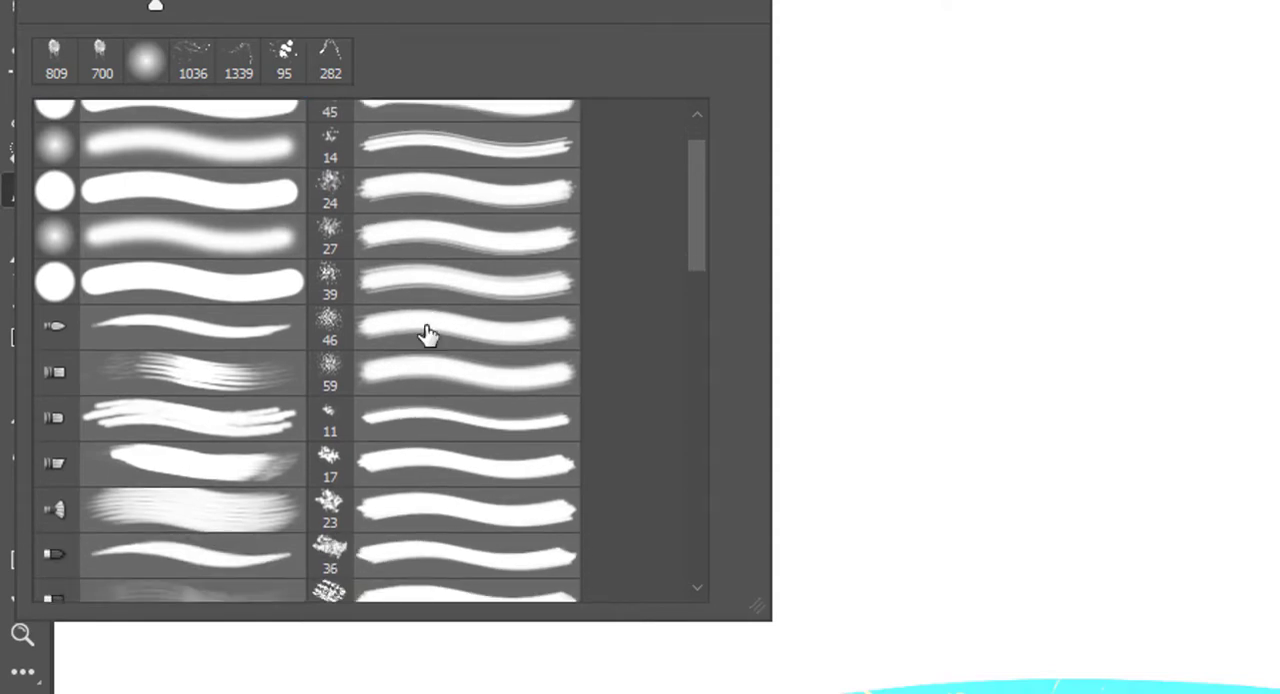
scroll(425, 335, down, 1)
scroll(400, 345, down, 1)
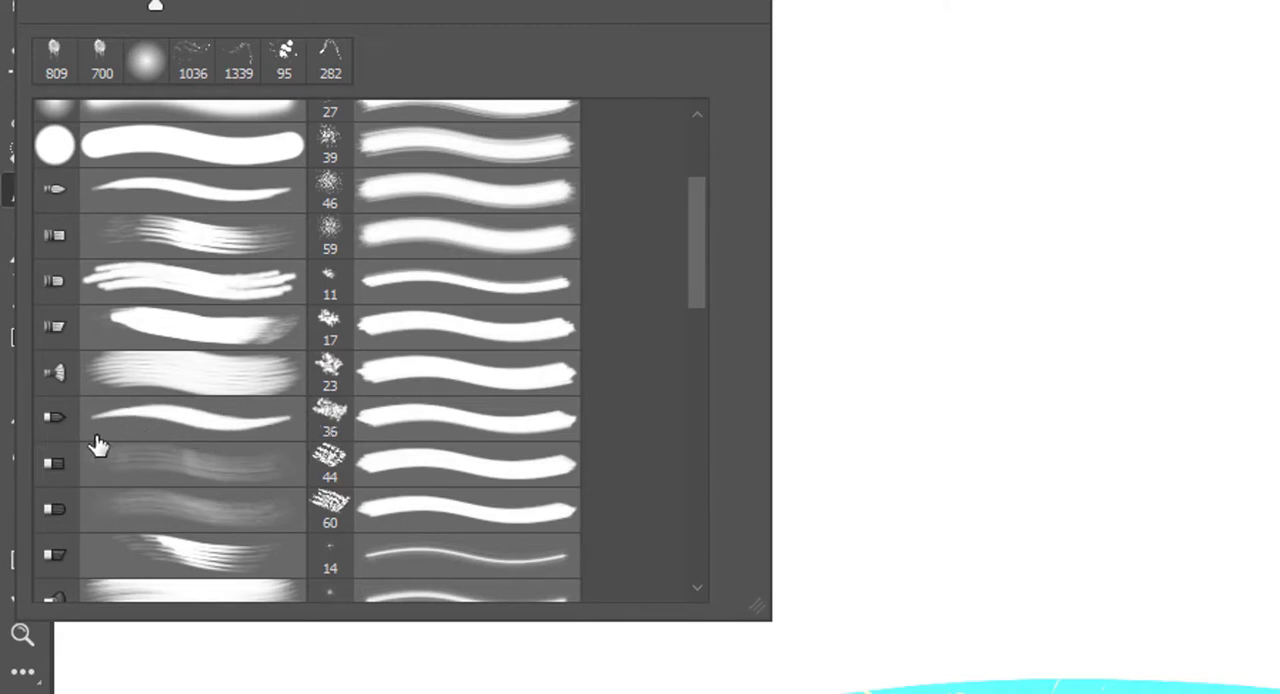
Step: Select the Flat Point Medium Stiff brush and set the preset display to Small Thumbnail
click(185, 424)
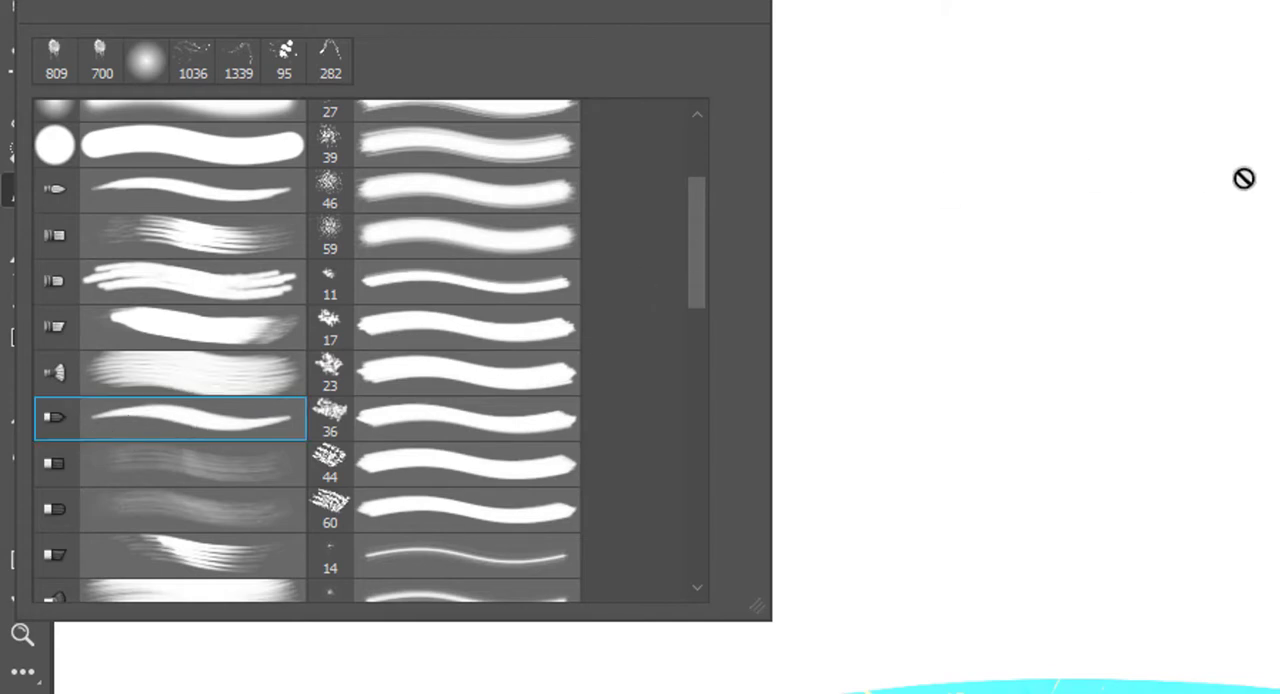
click(757, 1)
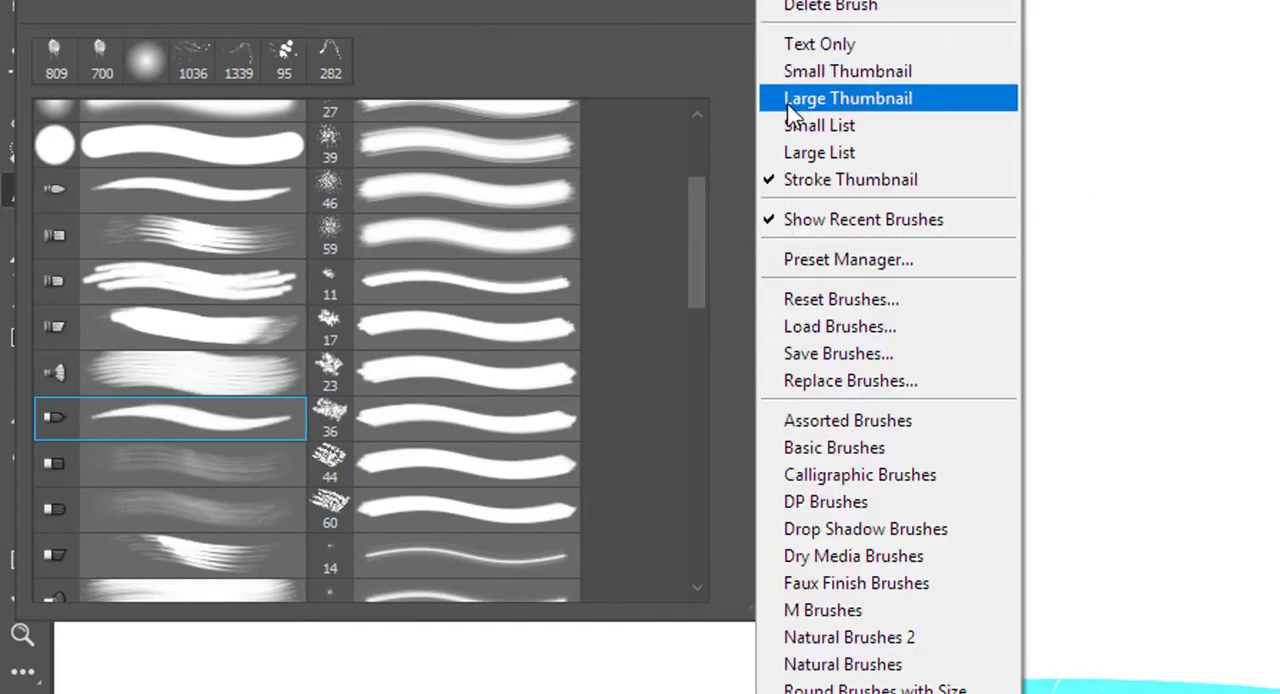
click(803, 75)
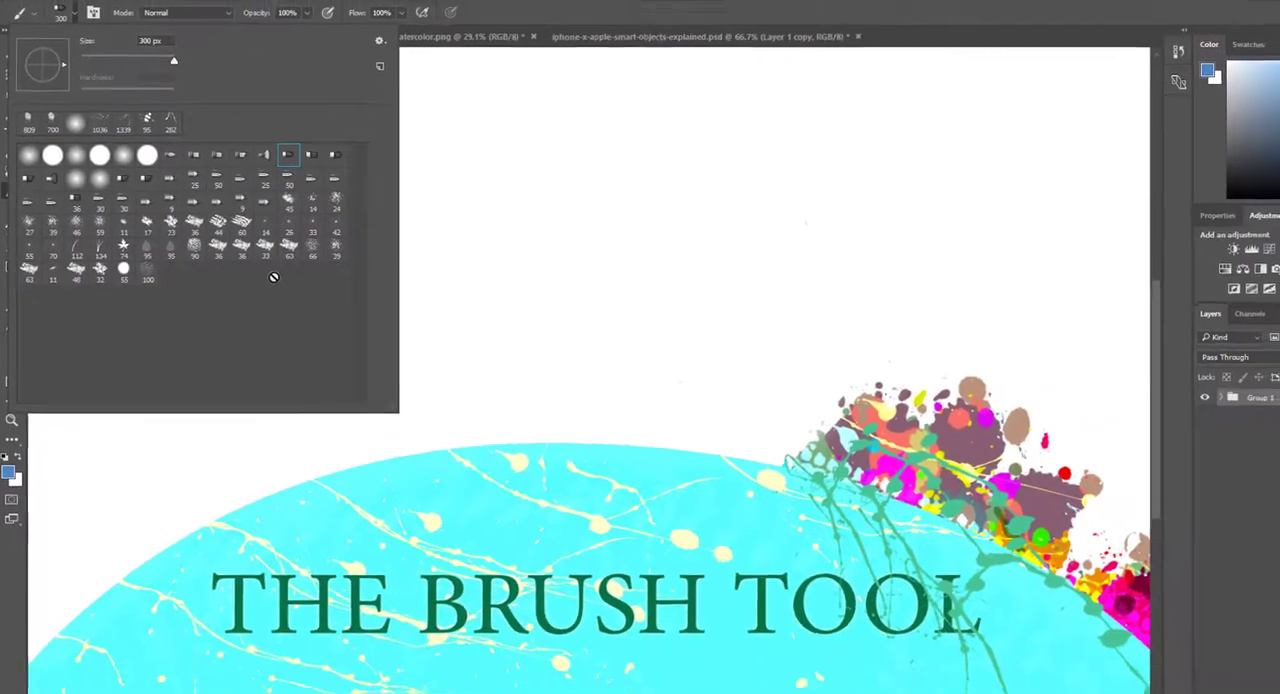
Step: Hide the recent brushes row in the preset picker and show it again
click(345, 55)
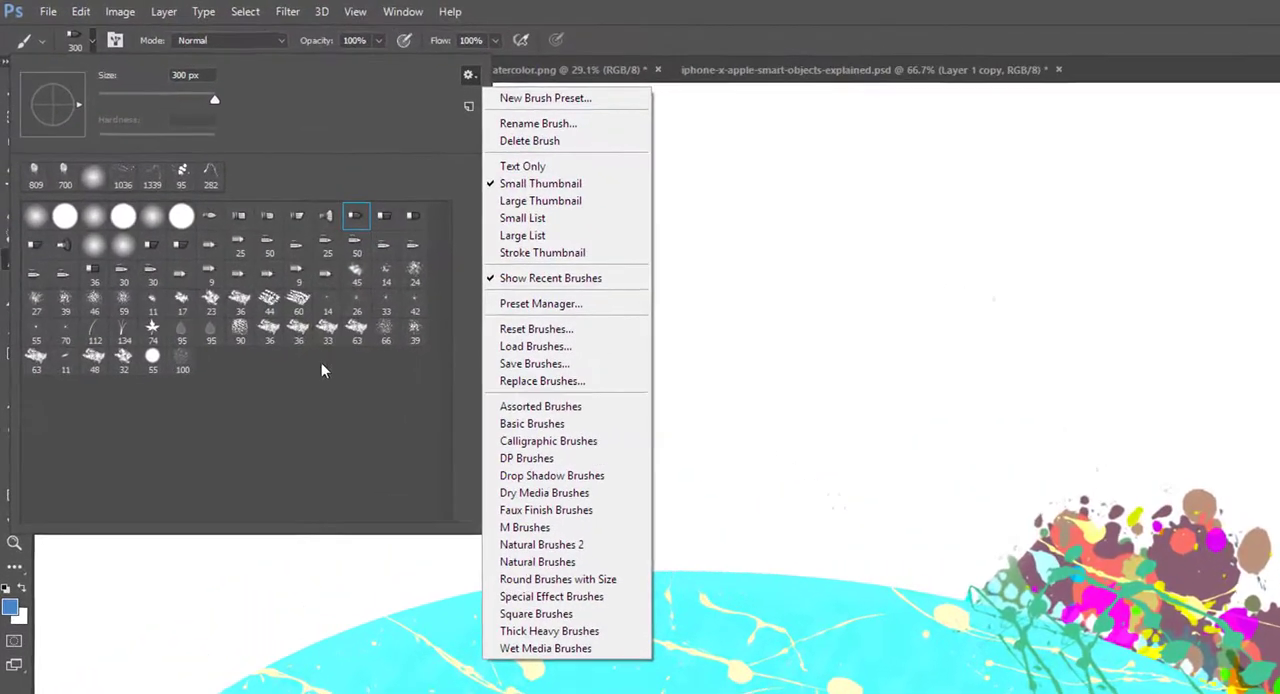
click(580, 316)
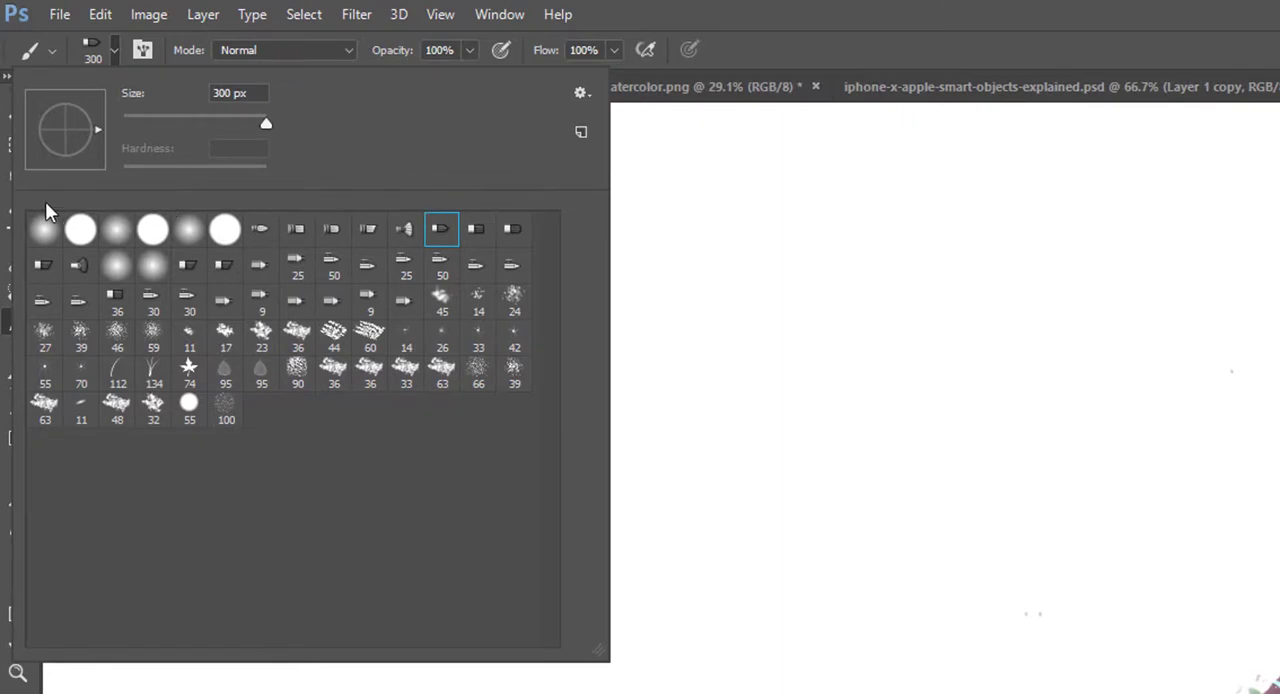
click(581, 96)
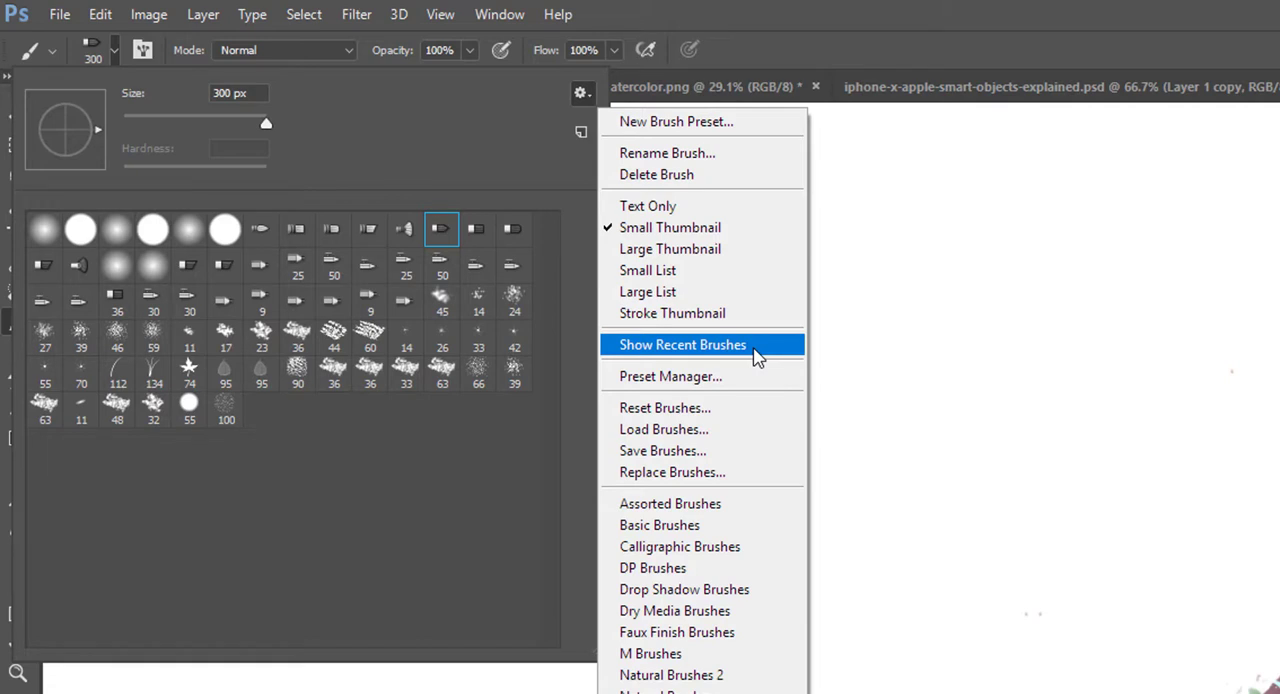
click(757, 357)
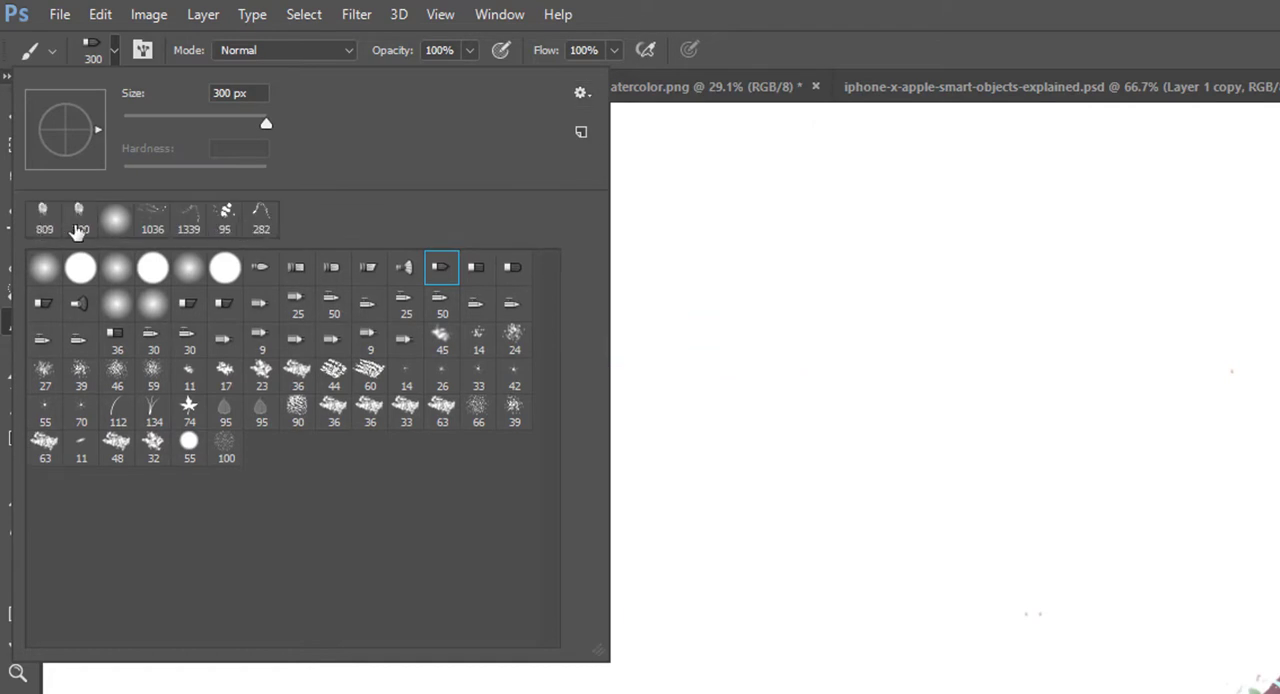
Step: Reset the brush presets to the default brushes without saving the current set
click(581, 94)
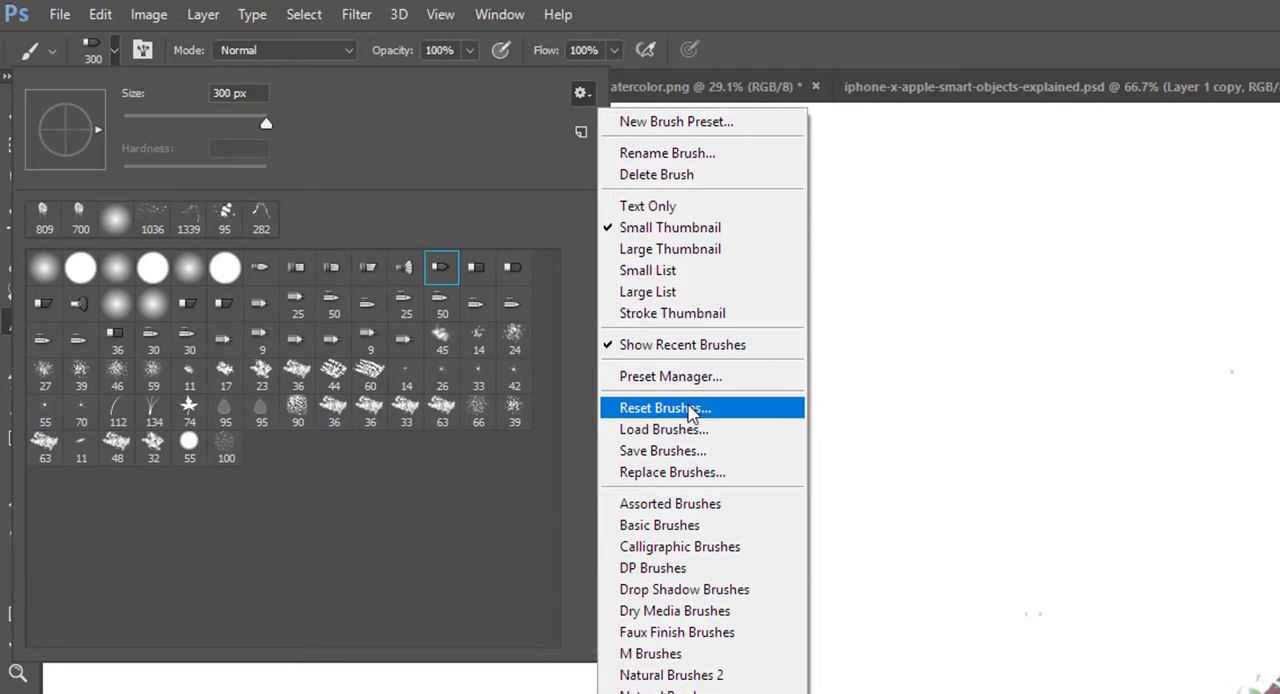
click(688, 410)
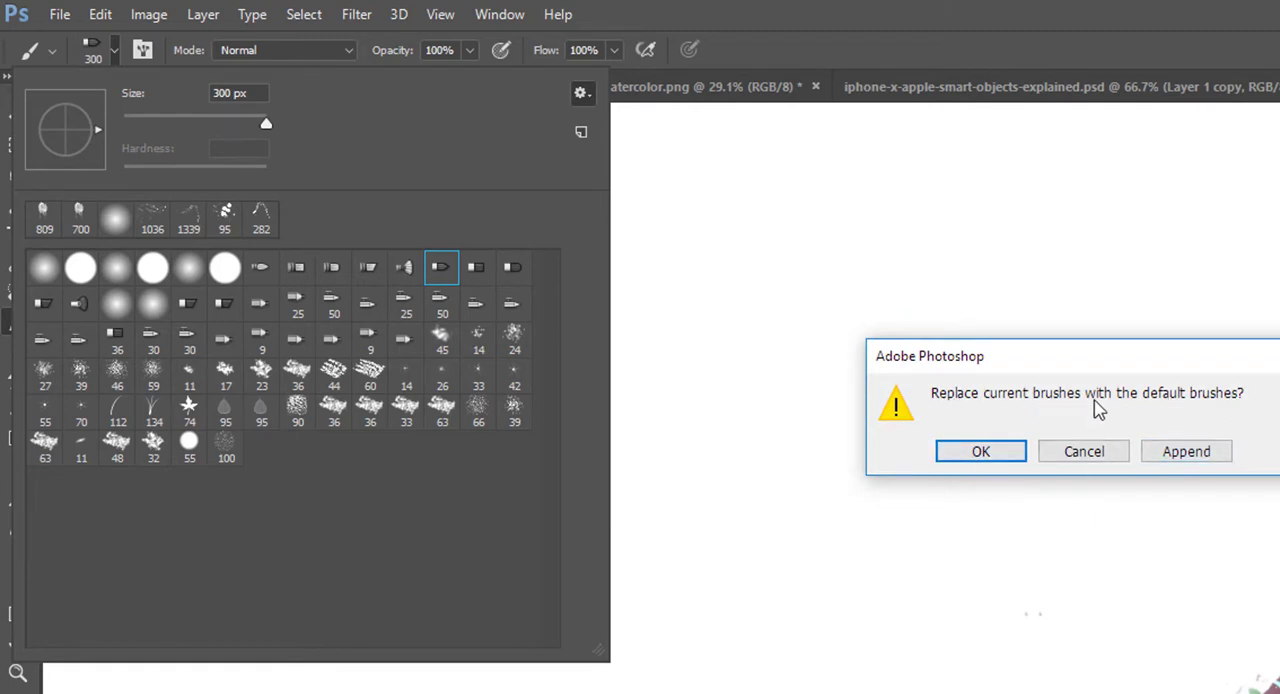
click(981, 452)
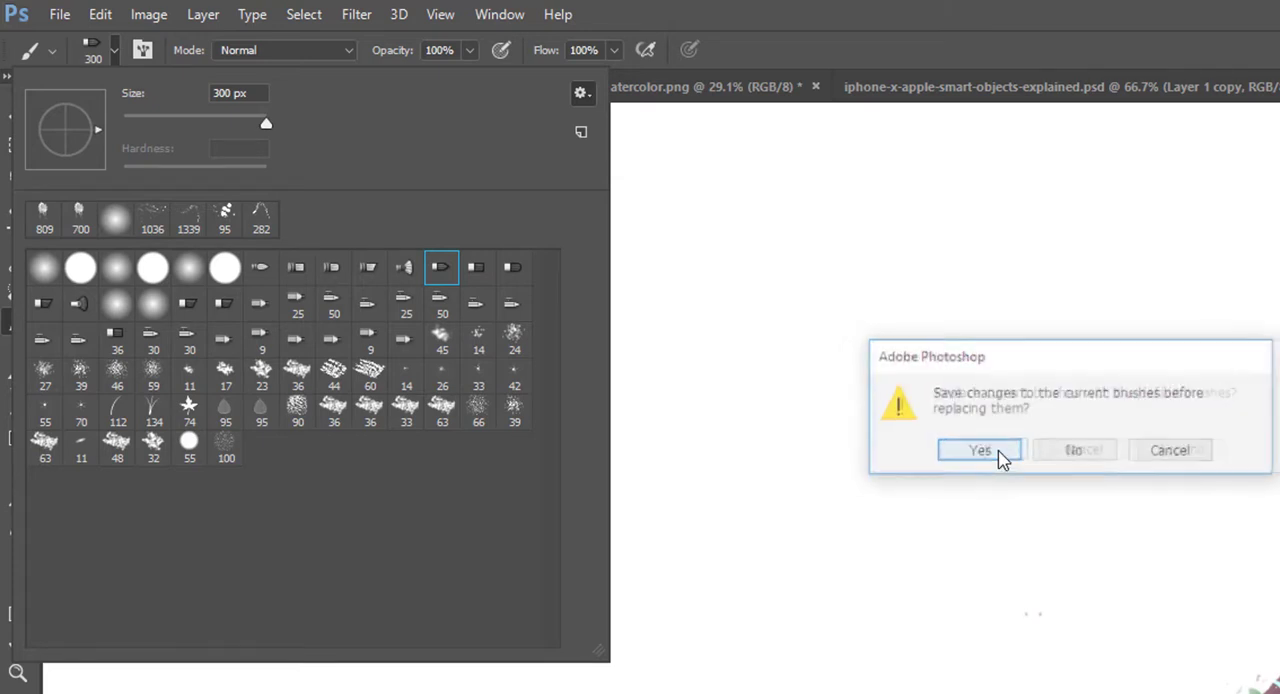
click(1100, 456)
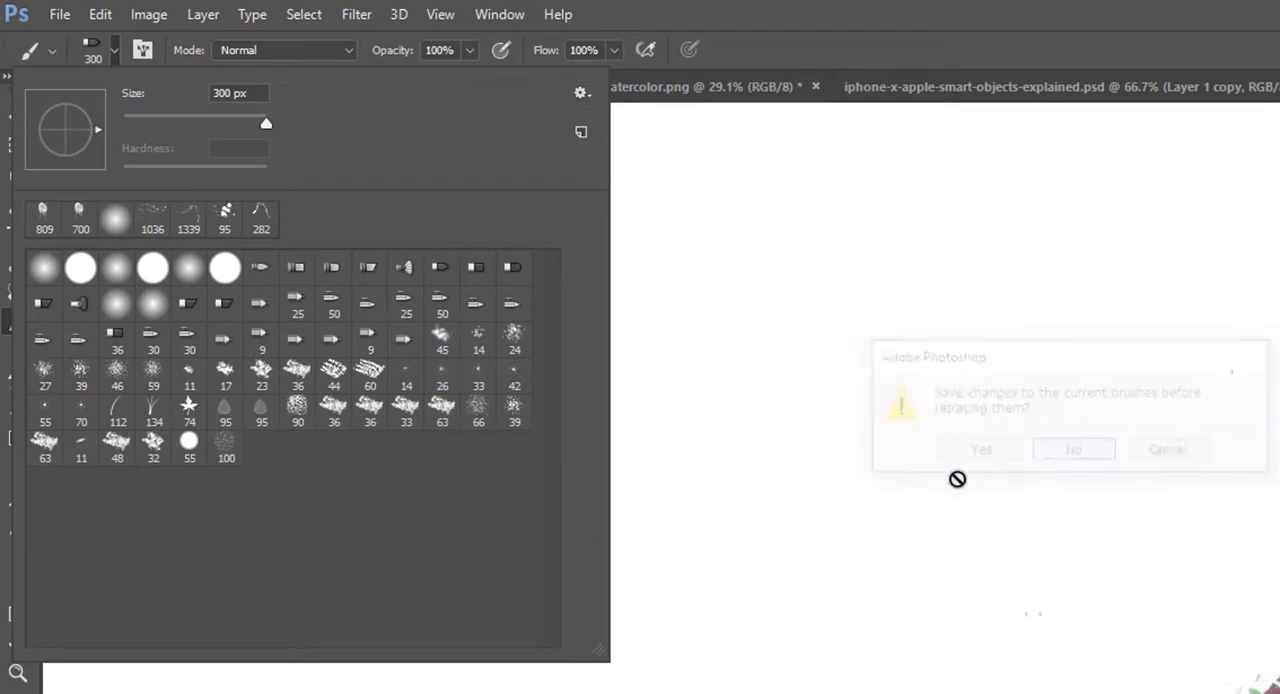
Step: Append the Square Brushes set to the current brush presets
click(580, 93)
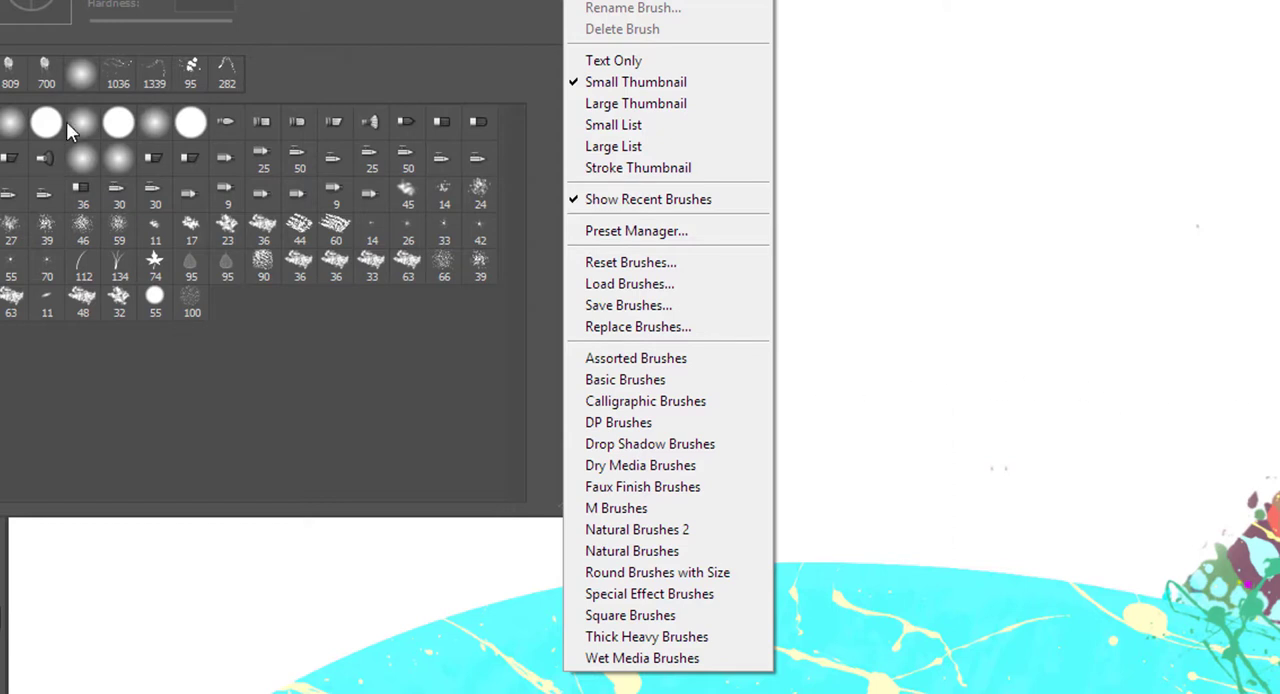
click(697, 617)
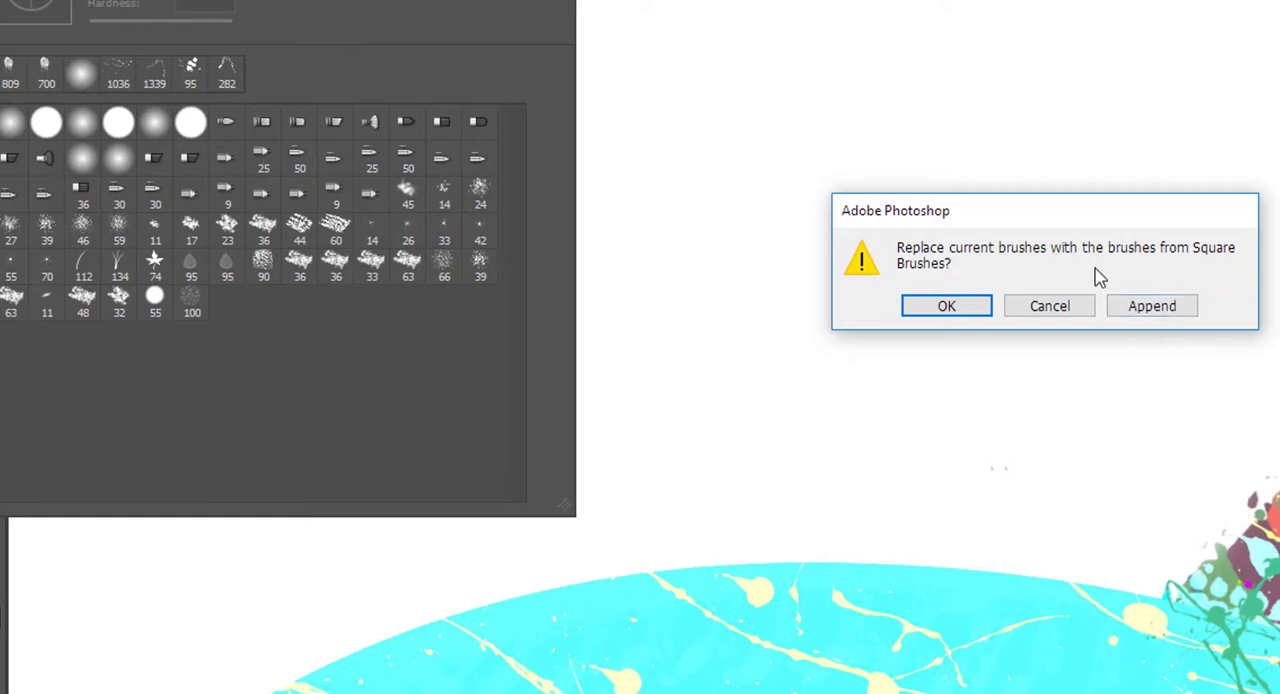
click(1160, 314)
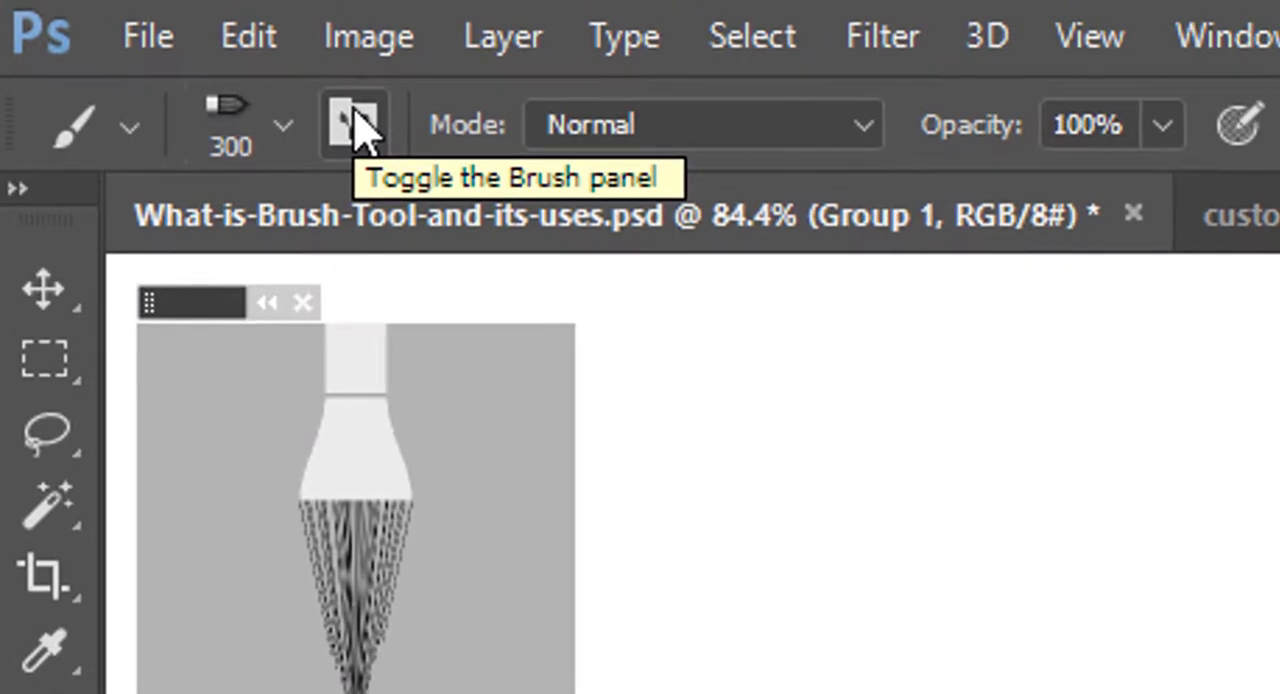
Step: In the brush settings, try the Texture option with its pattern choices and the Dual Brush option, and turn both off
click(285, 135)
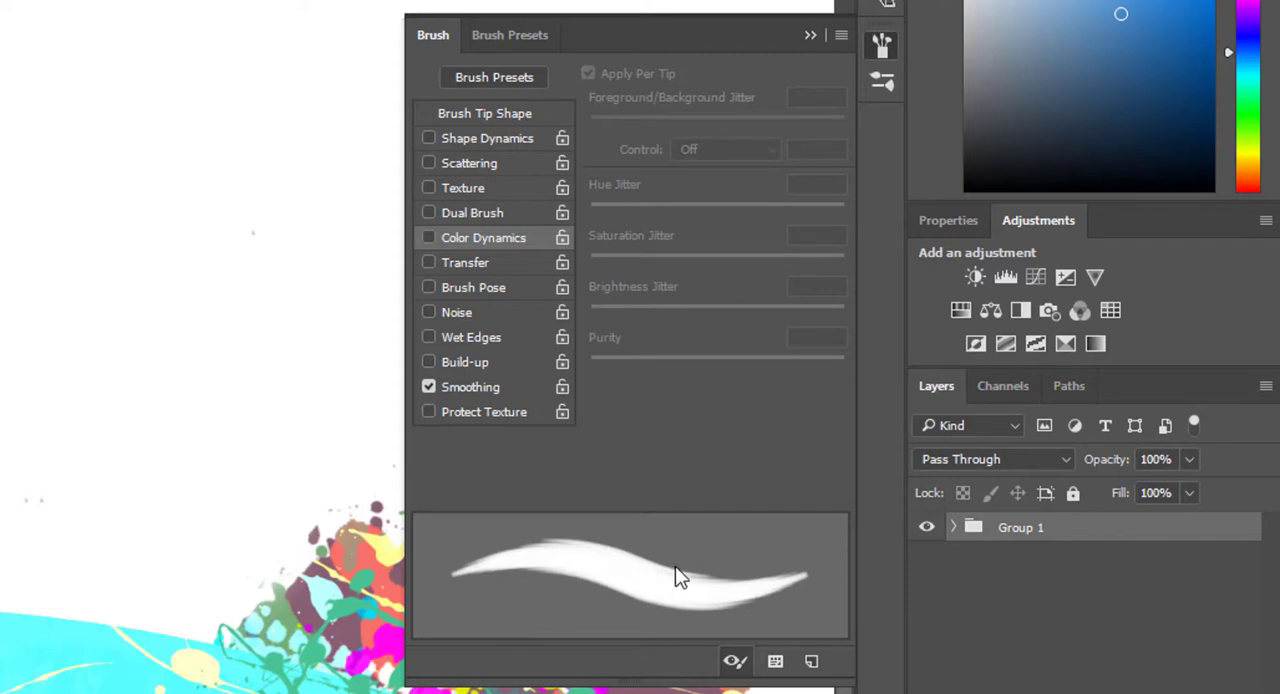
click(477, 189)
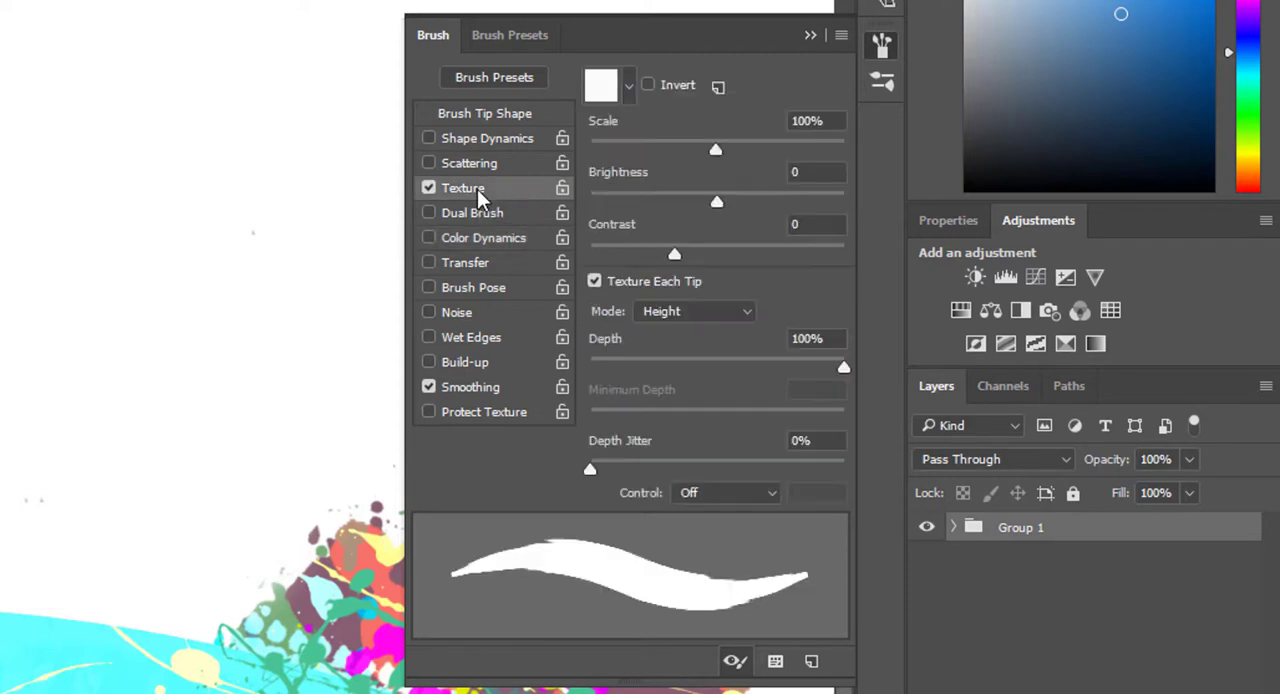
click(629, 85)
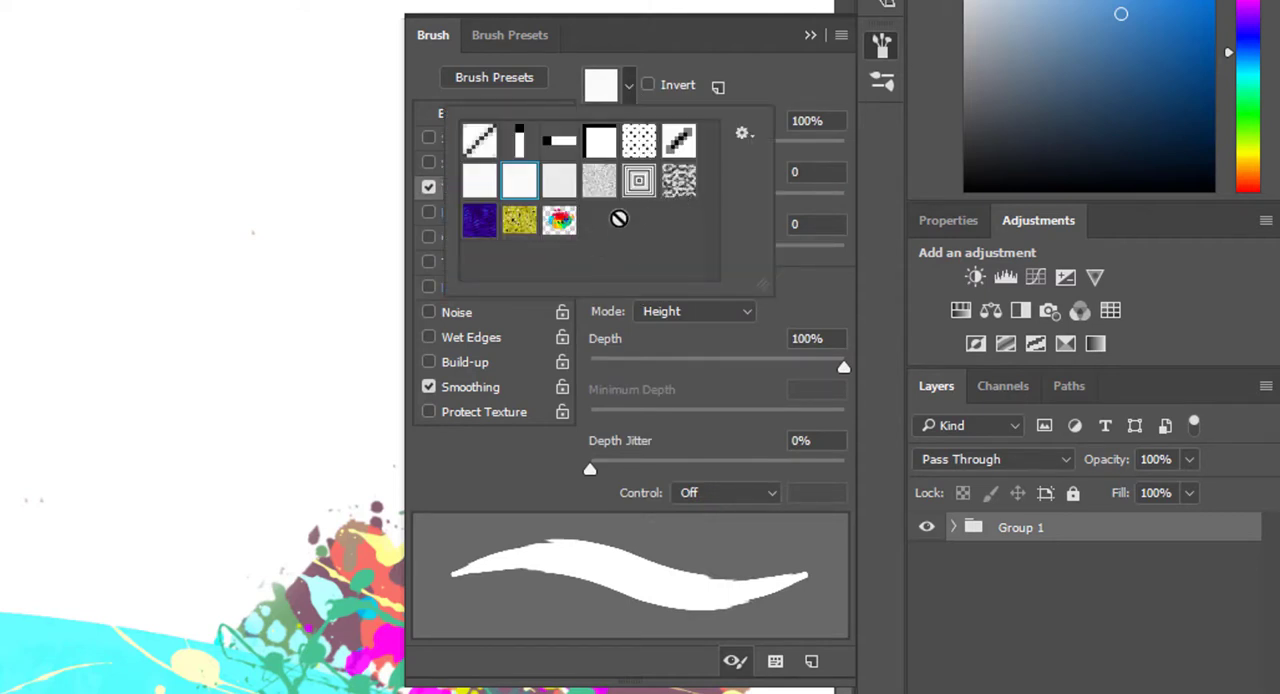
click(754, 66)
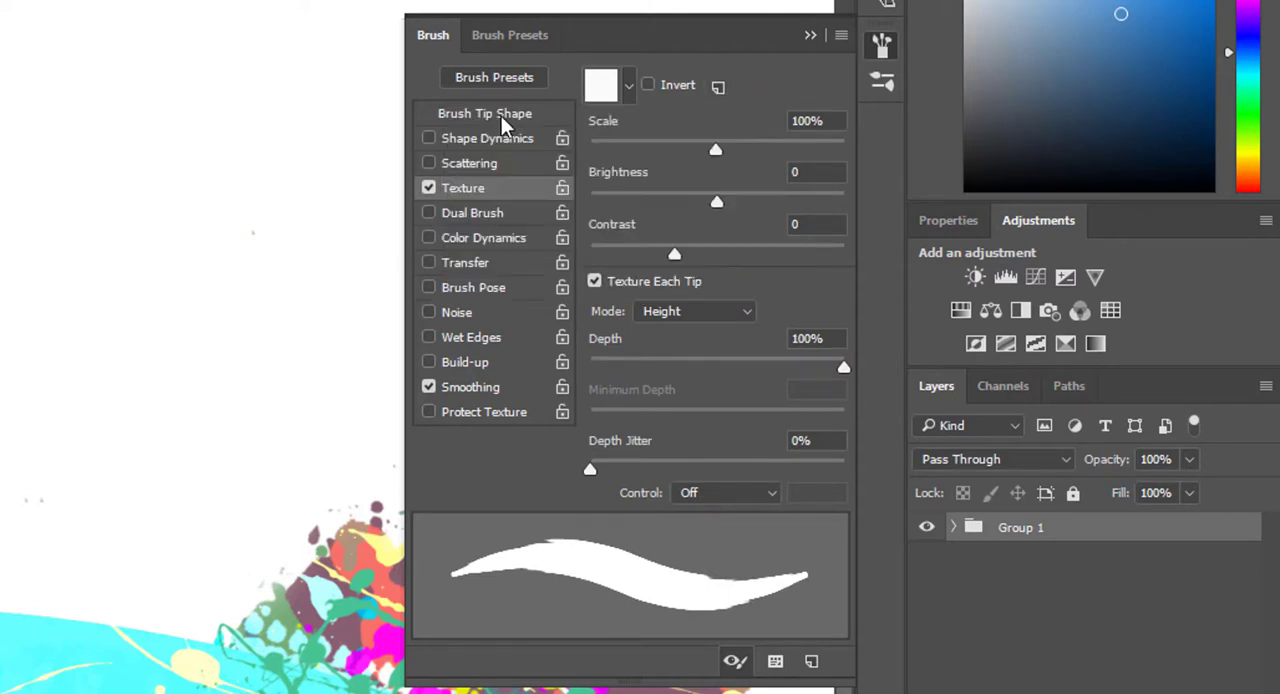
click(476, 213)
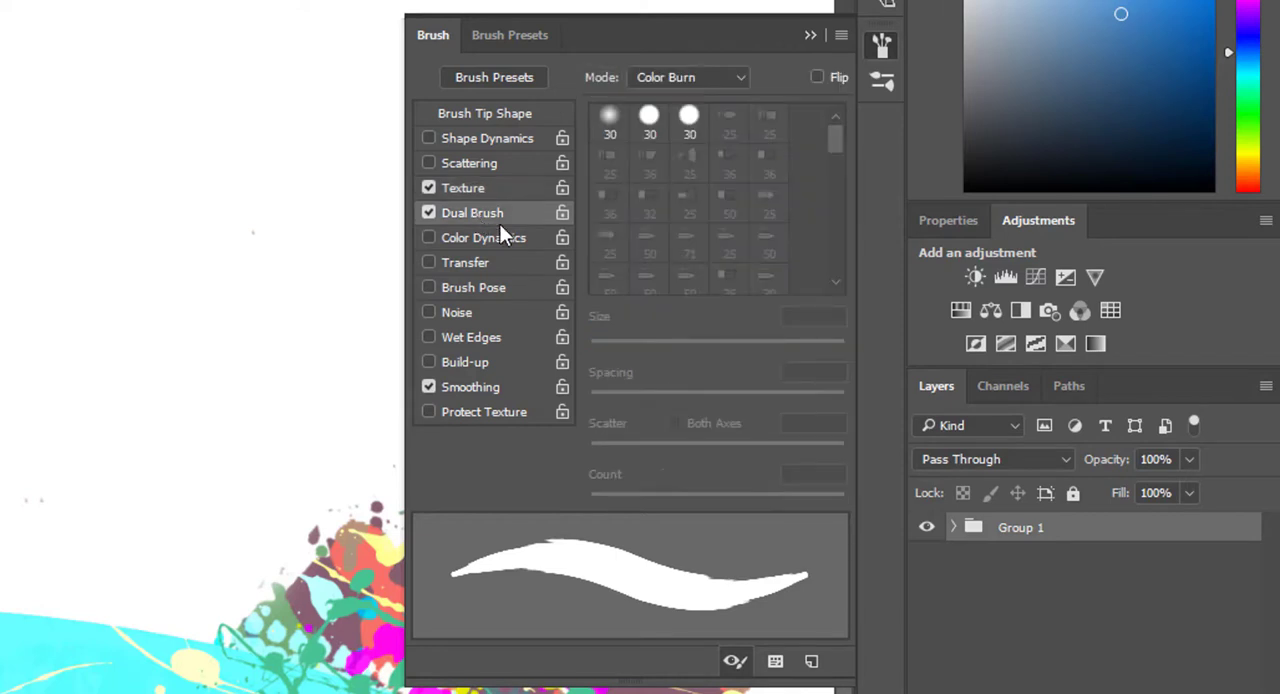
click(428, 213)
click(430, 188)
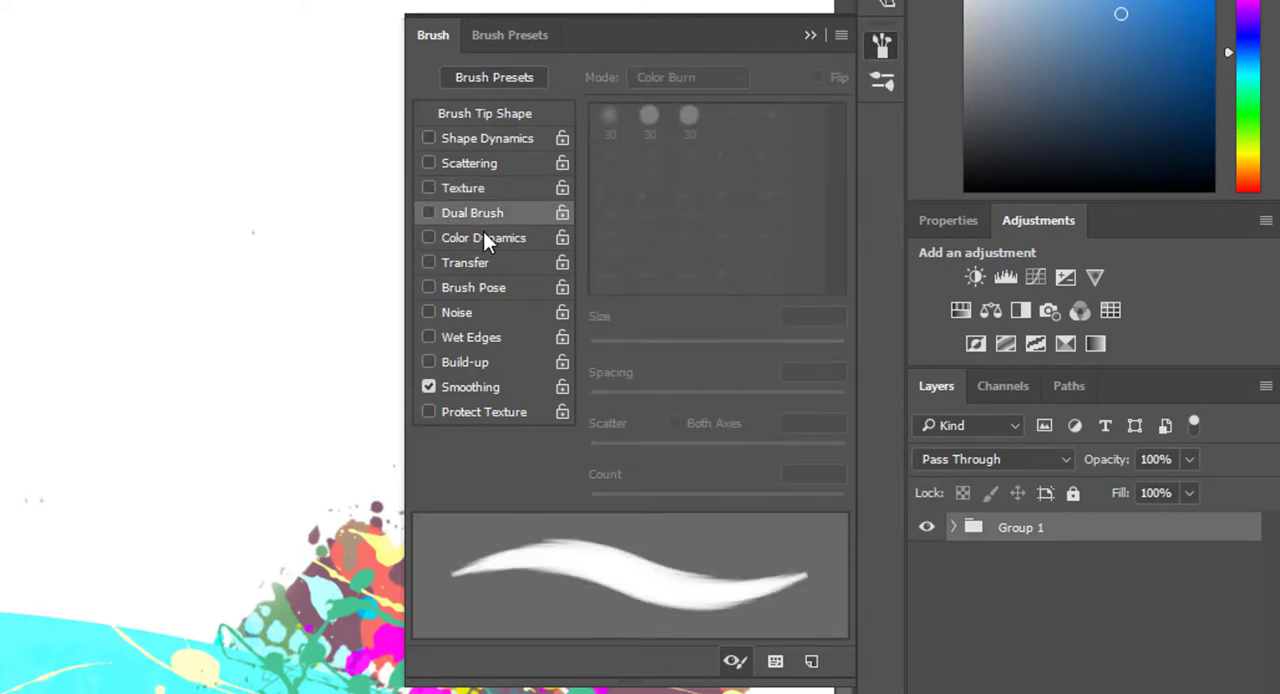
Step: Try the Color Dynamics brush option, collapse and reopen the brush settings, and turn Color Dynamics off
click(484, 231)
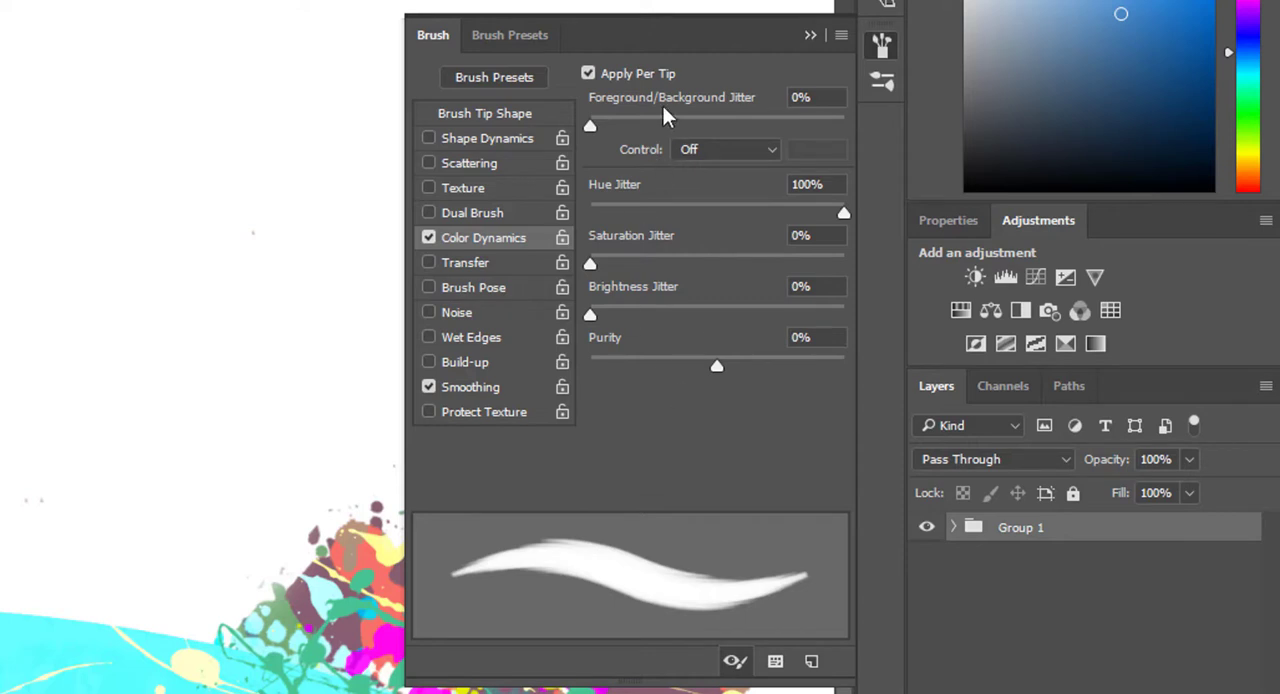
click(811, 36)
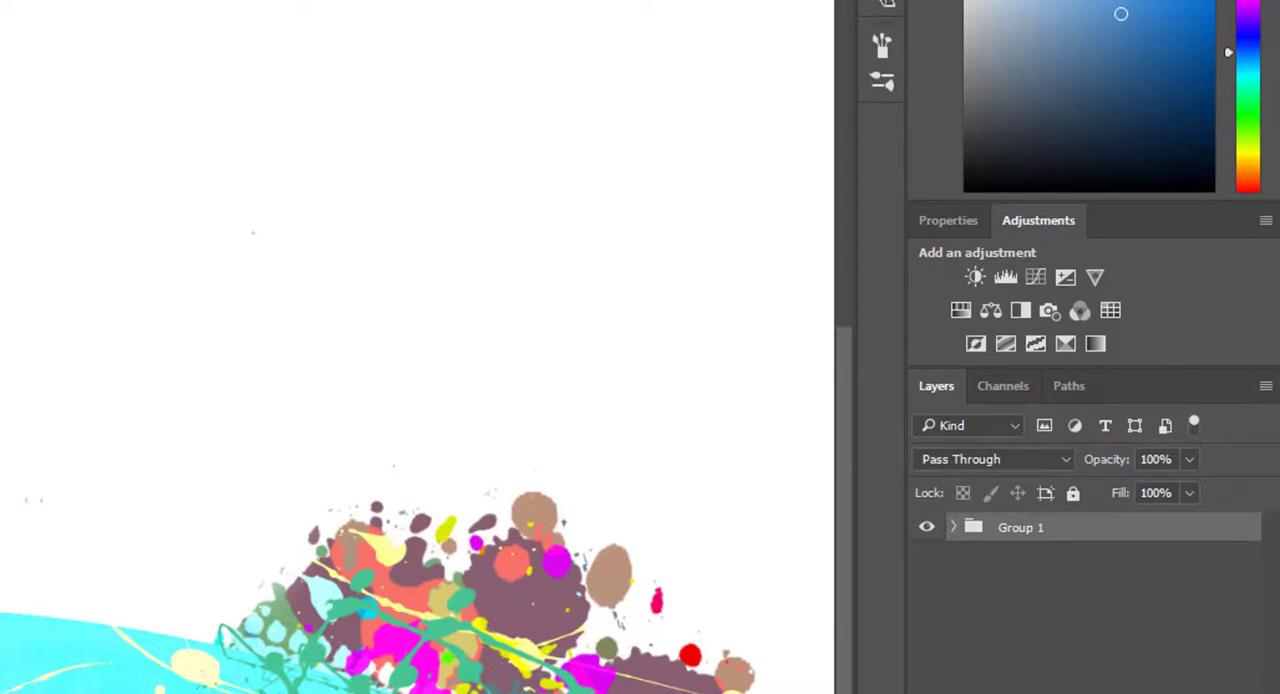
key(F5)
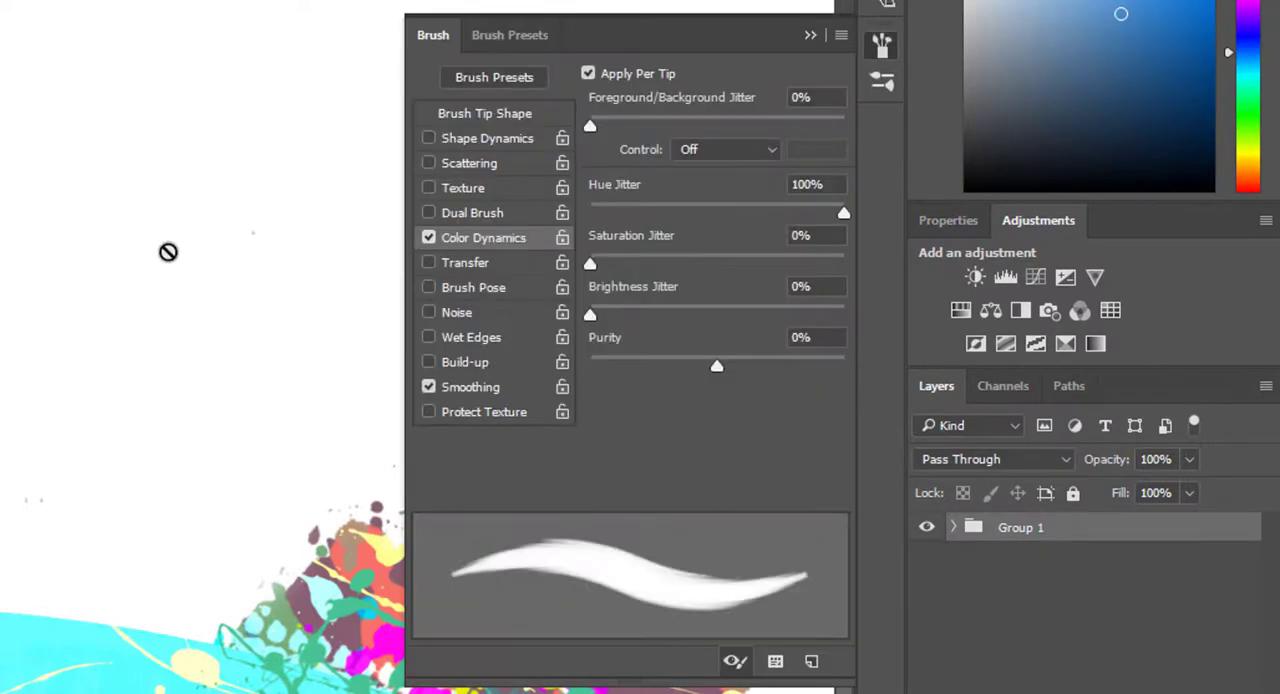
click(428, 237)
Step: Turn on the Transfer brush option and look through the control choices for Opacity Jitter
click(458, 265)
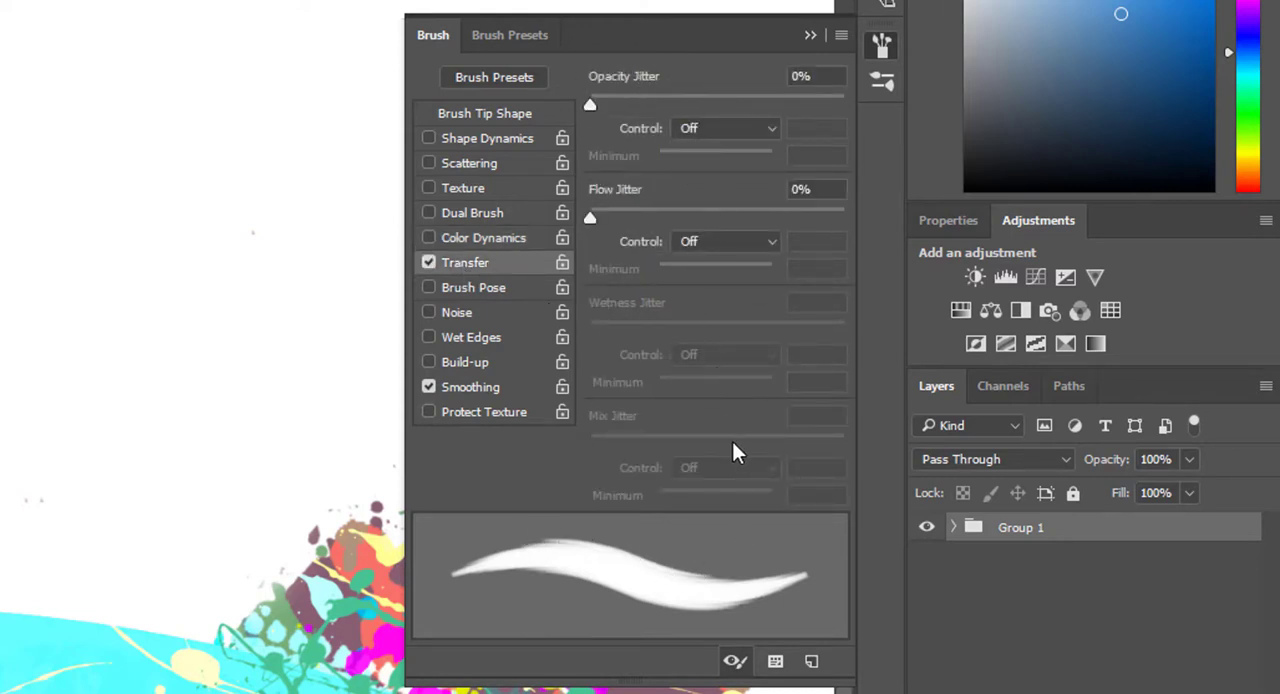
click(704, 128)
click(704, 128)
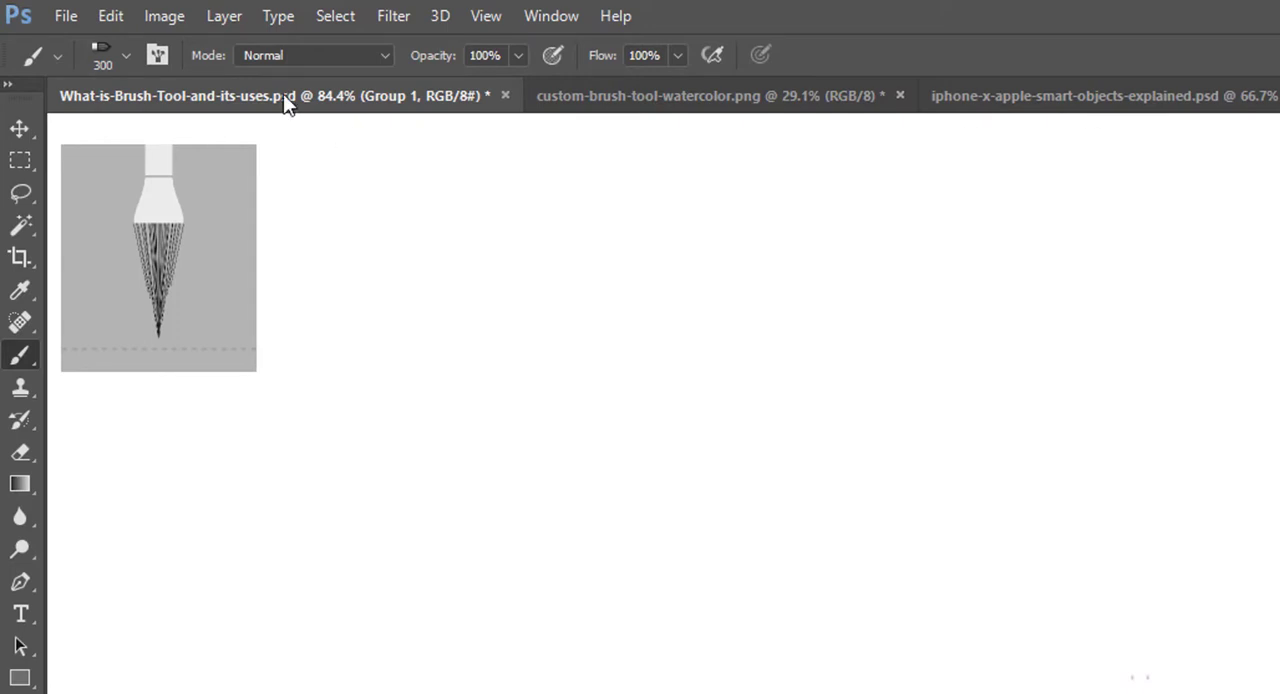
Step: Examine the blending modes offered for the brush and those offered for the Group 1 layer
click(306, 54)
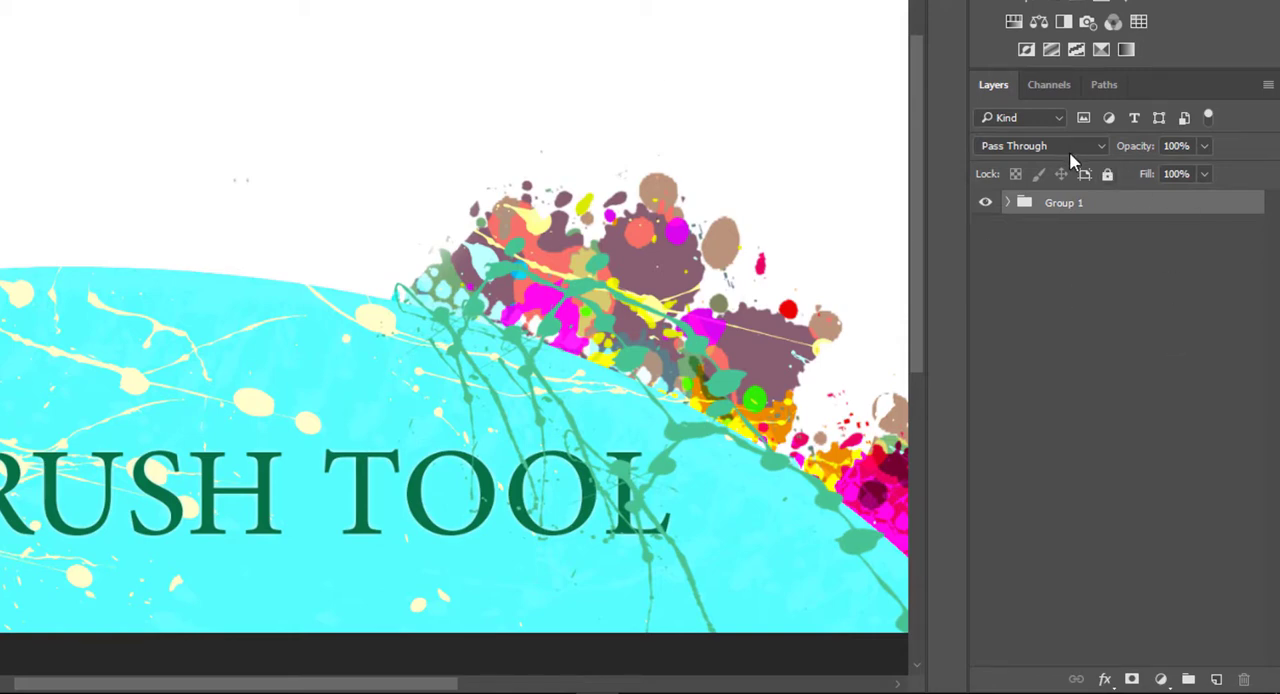
click(1041, 148)
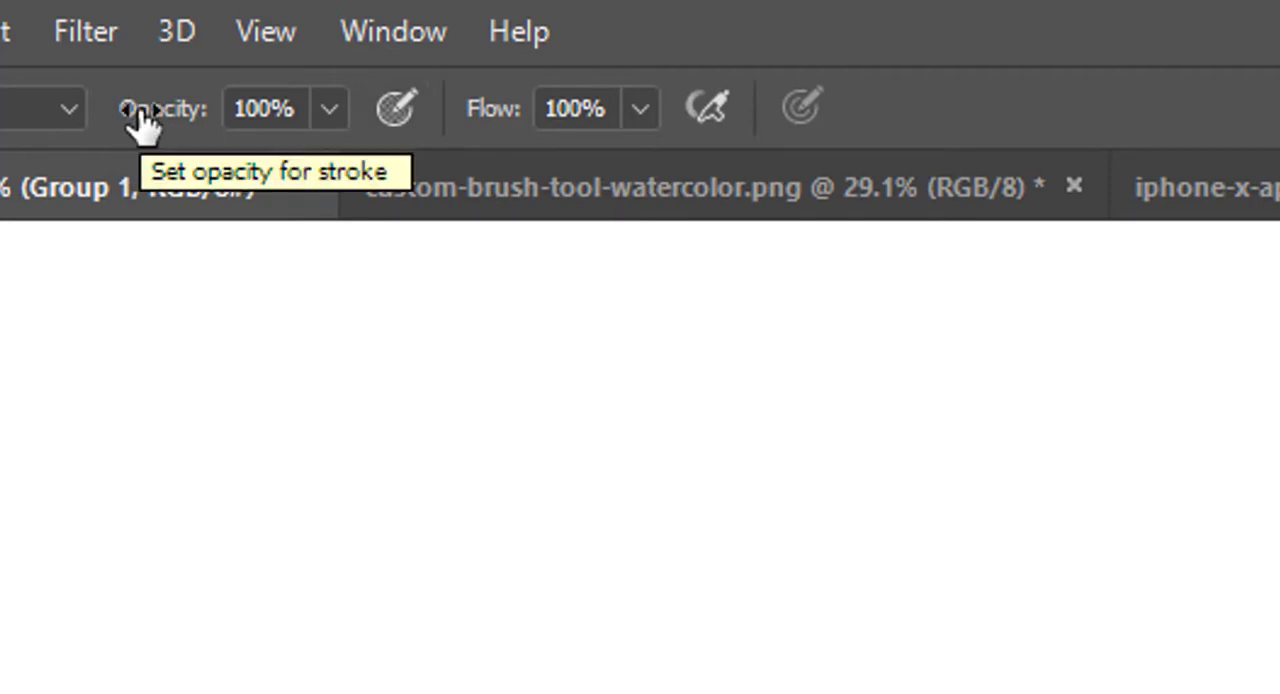
Step: Demonstrate the brush's Opacity and Flow sliders, leaving both at 100%
click(330, 110)
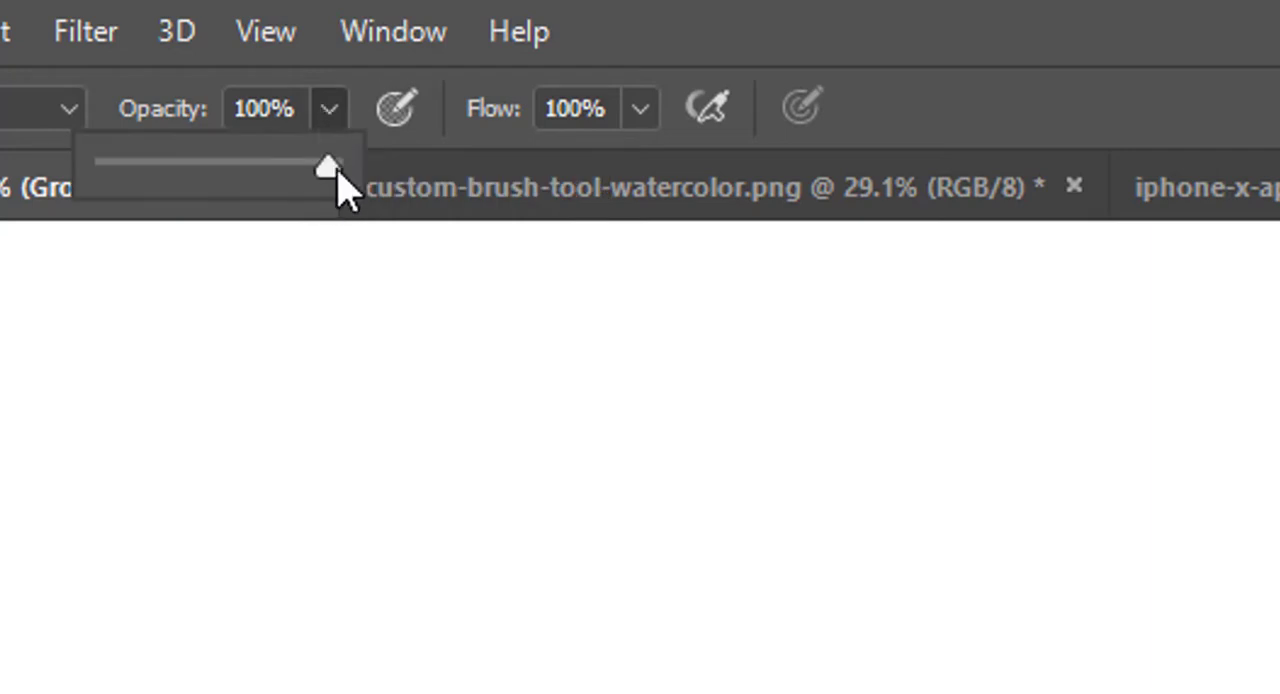
drag(338, 168, 549, 200)
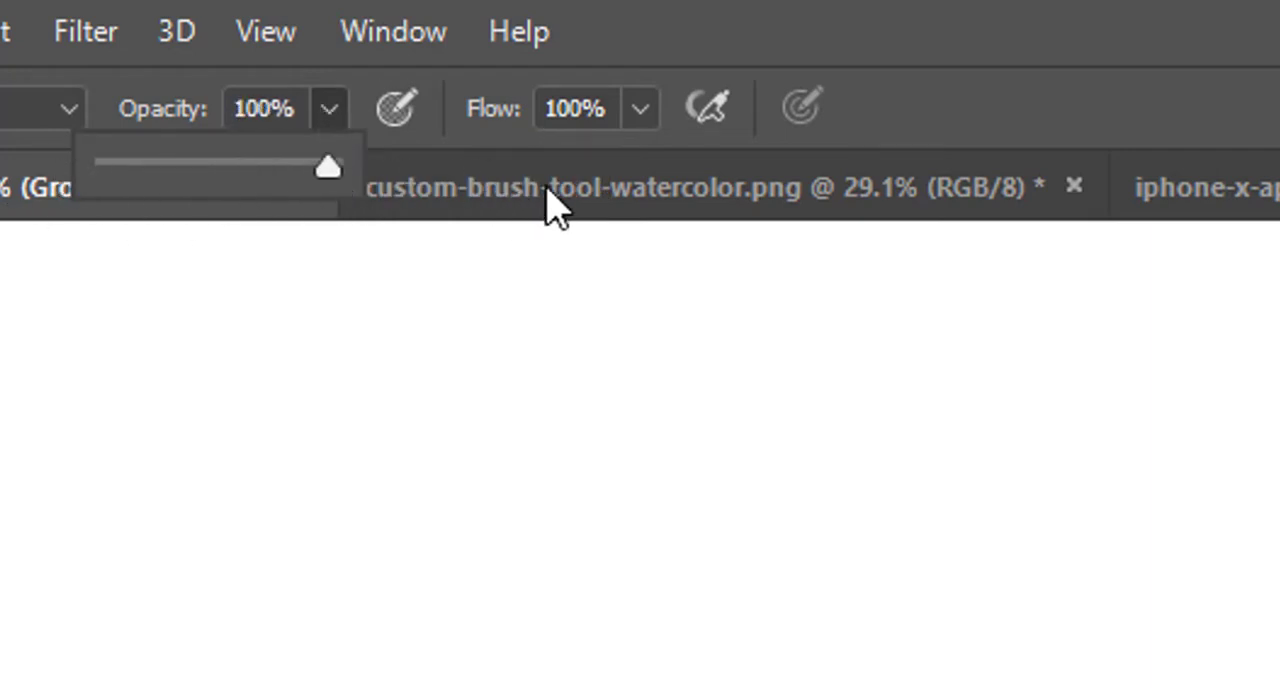
click(650, 124)
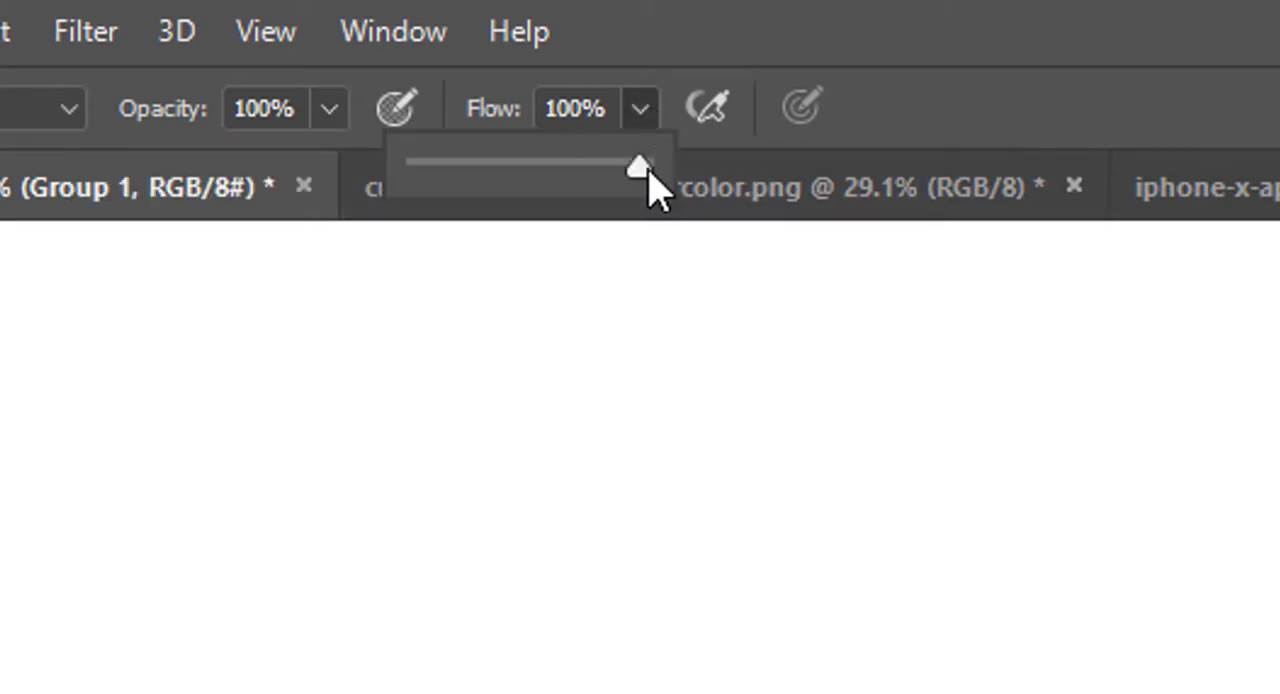
drag(654, 186, 740, 200)
click(1000, 114)
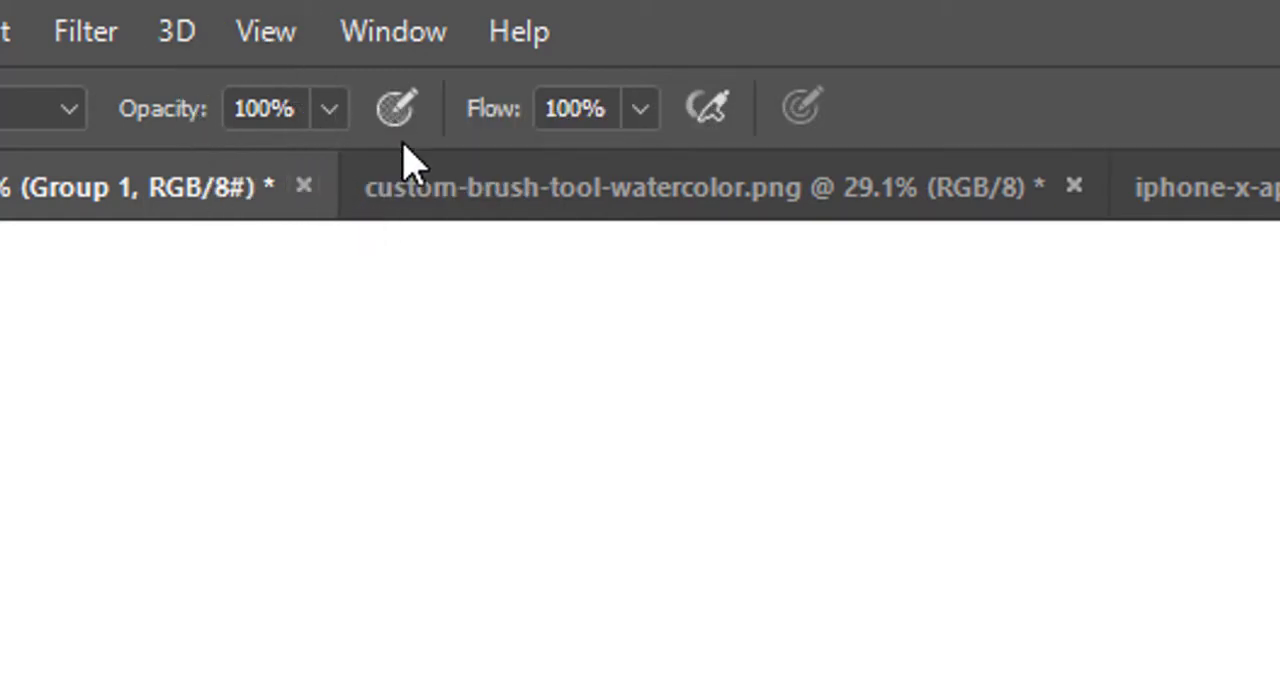
Step: Try several stroke opacity values for the brush and restore the opacity to 100%
key(2)
key(5)
key(9)
key(0)
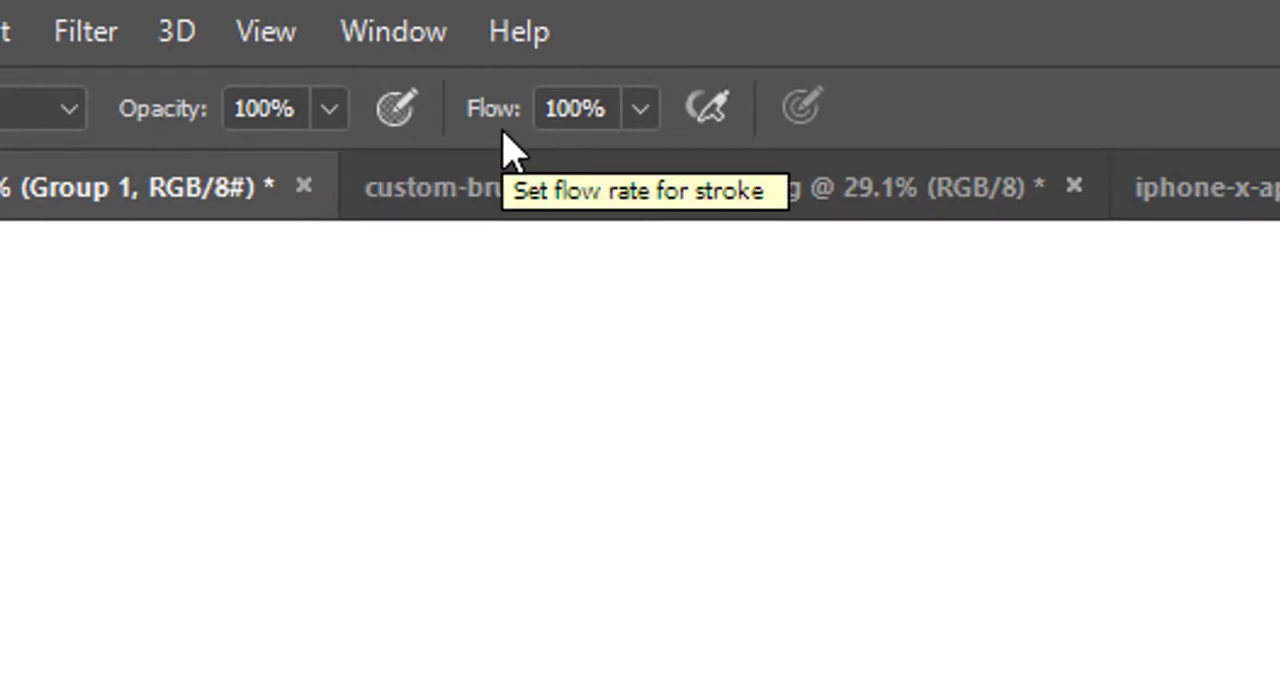
Step: Try a 50% stroke flow, restore it to 100%, and try the airbrush-style build-up option
key(shift+5)
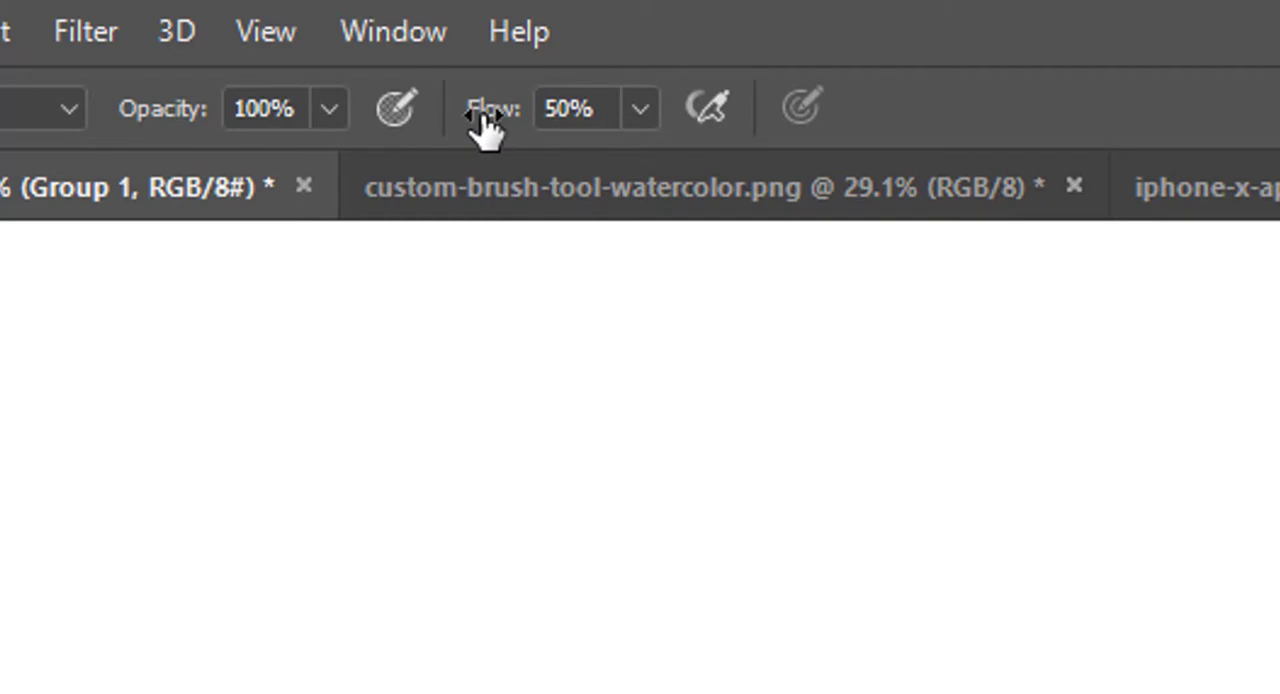
key(shift+0)
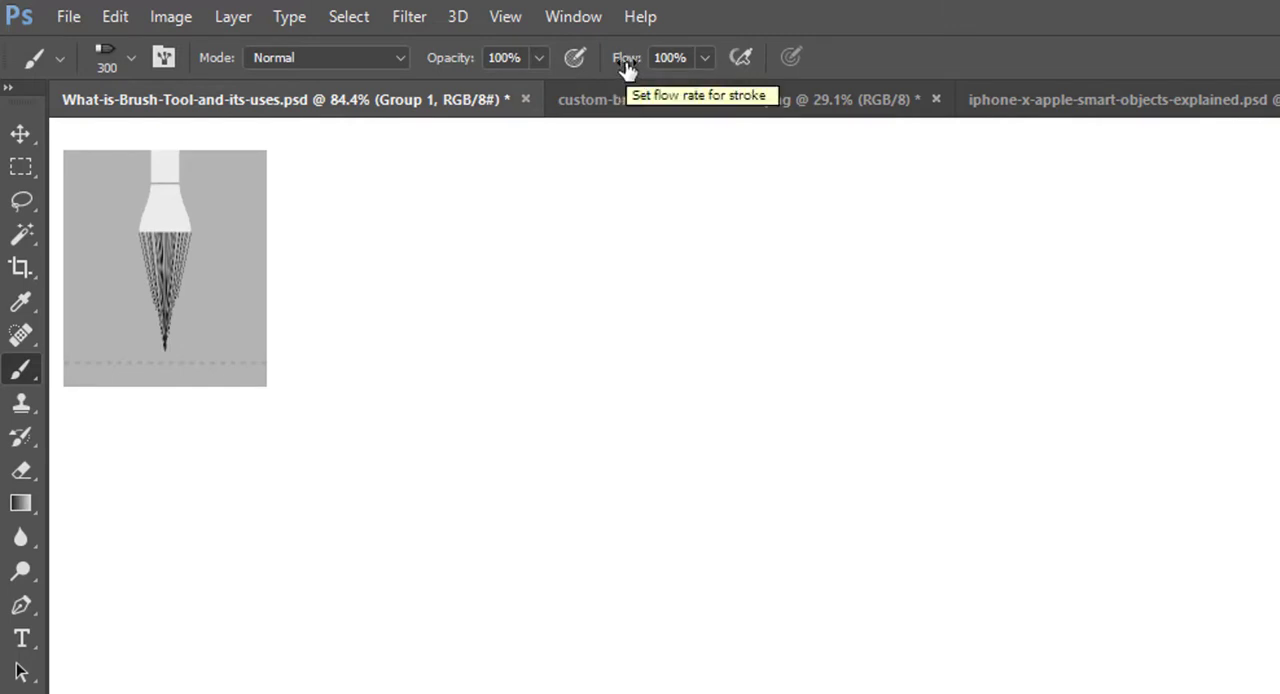
click(740, 55)
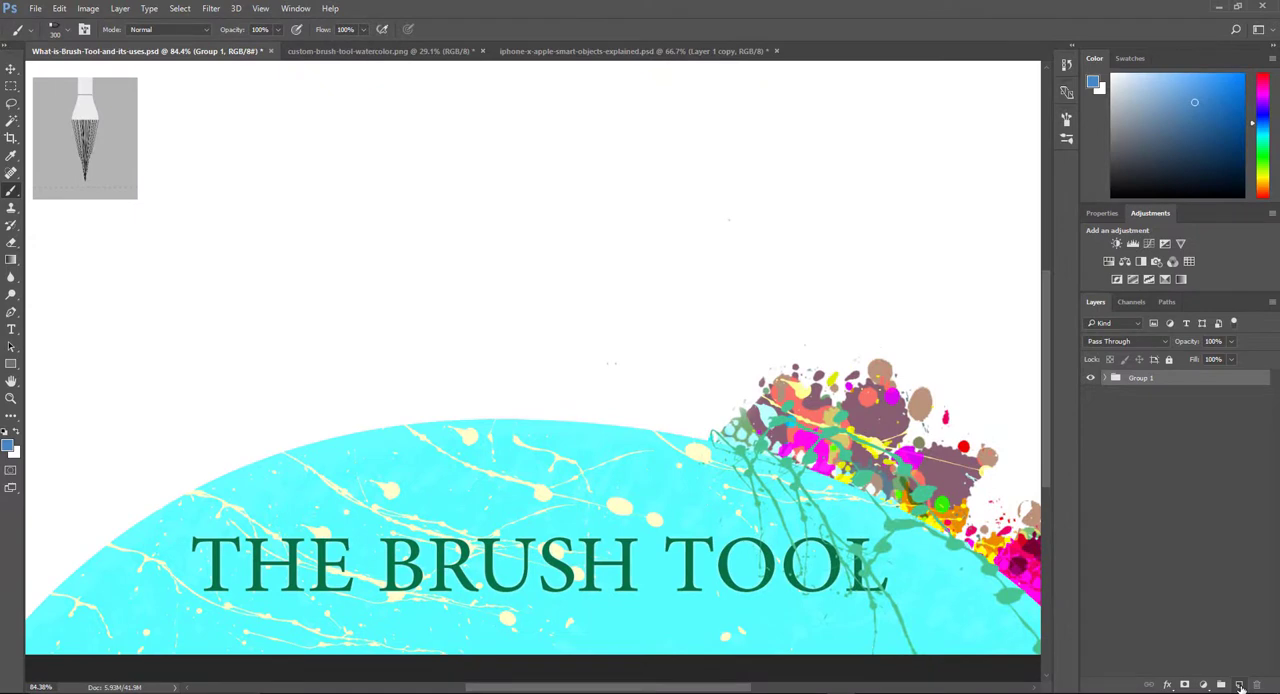
Step: Create a new layer above Group 1 and select the first soft round brush preset
click(1240, 688)
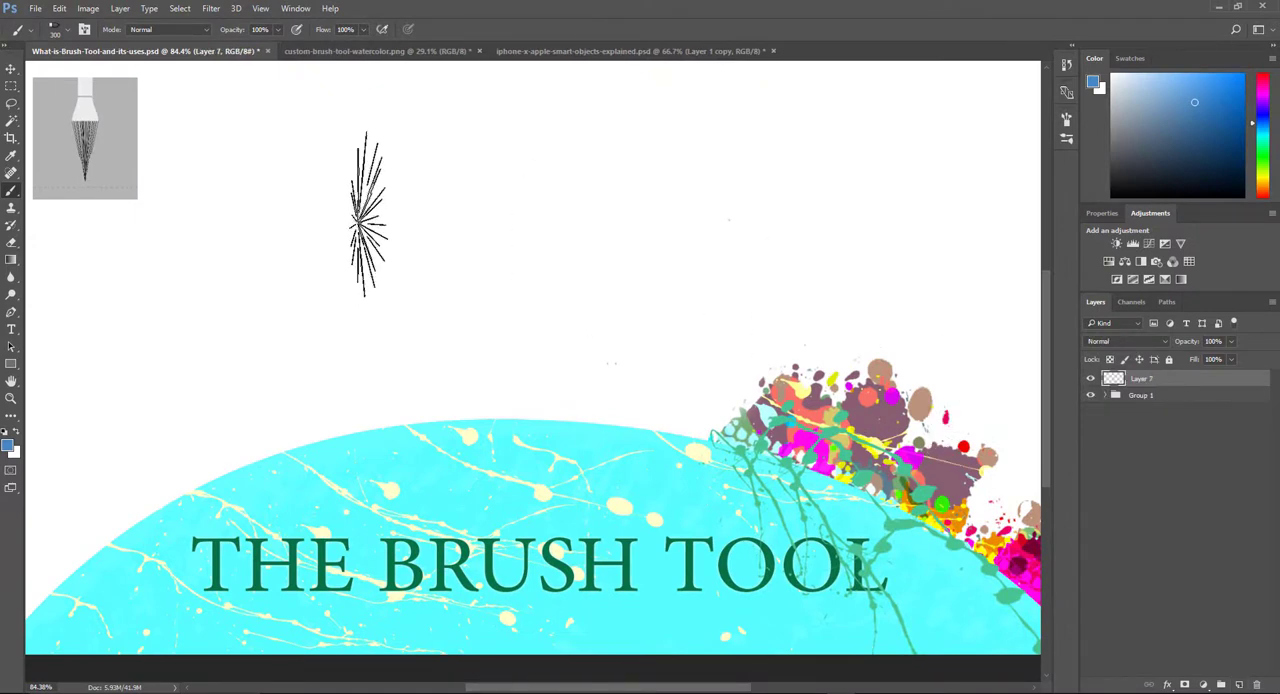
click(67, 31)
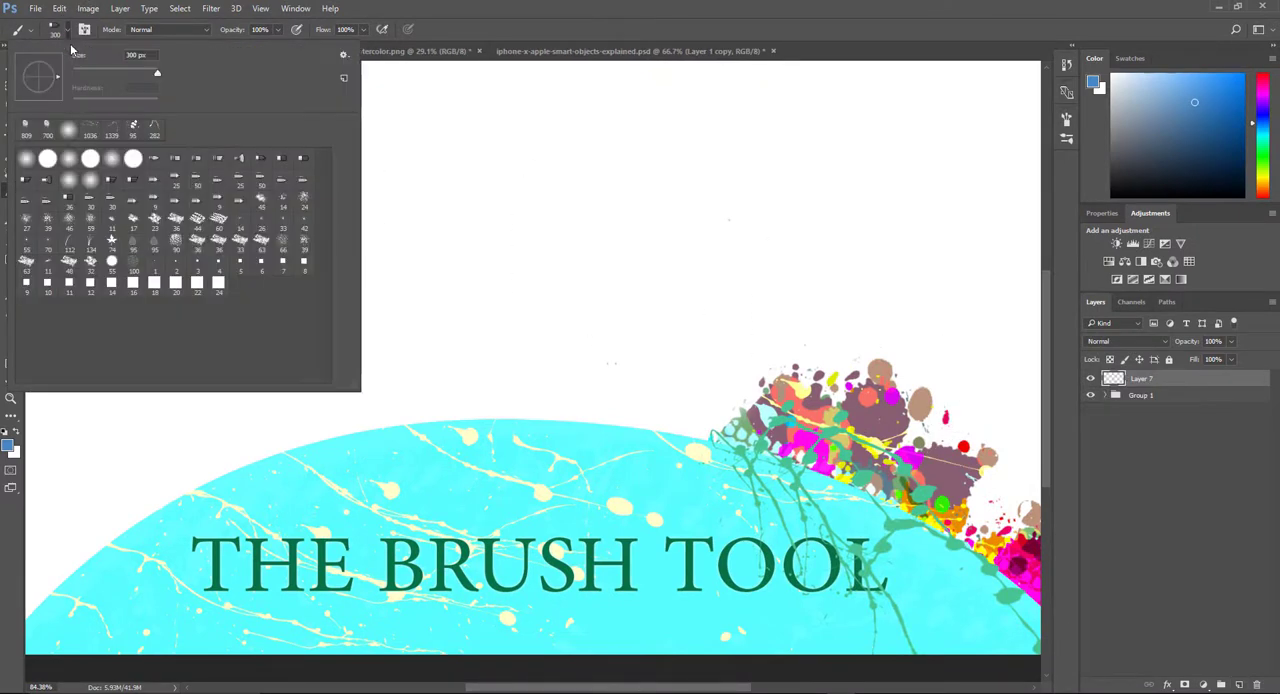
click(27, 161)
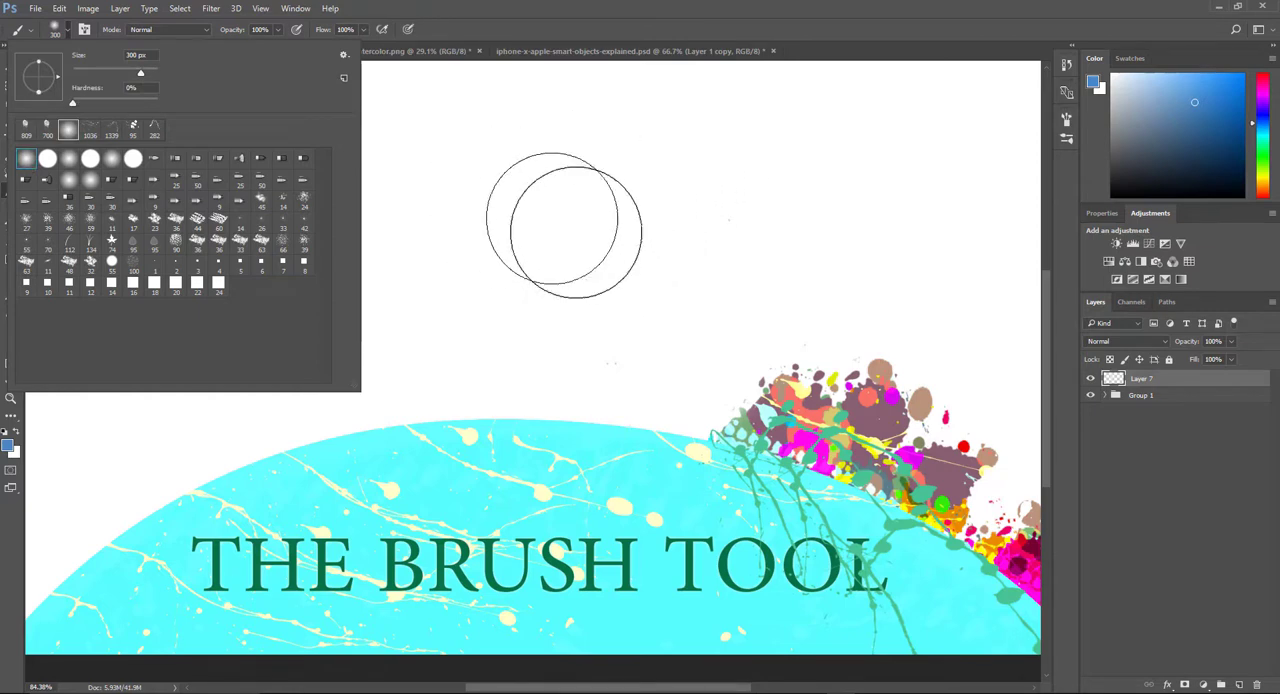
Step: Enlarge the soft round brush to 401 px, reduce it to 155 px and close the preset picker
mouse_move(140, 75)
mouse_down()
mouse_move(112, 75)
mouse_move(146, 75)
mouse_up()
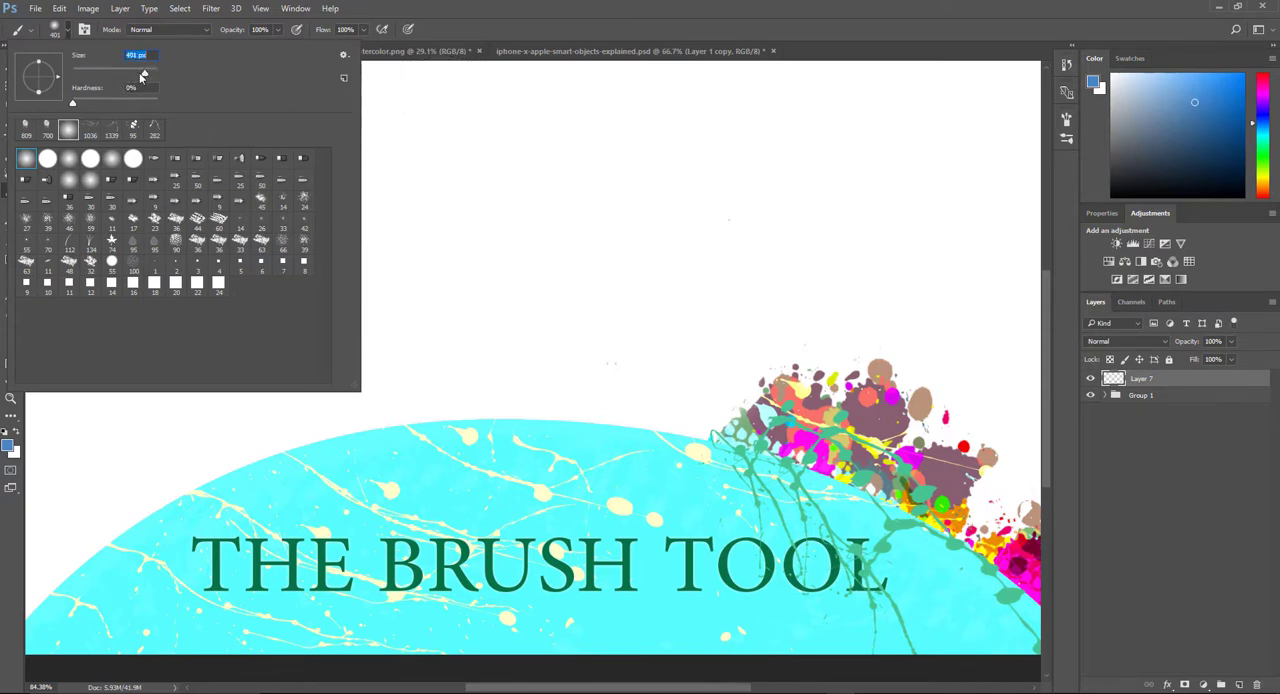
drag(144, 74, 127, 75)
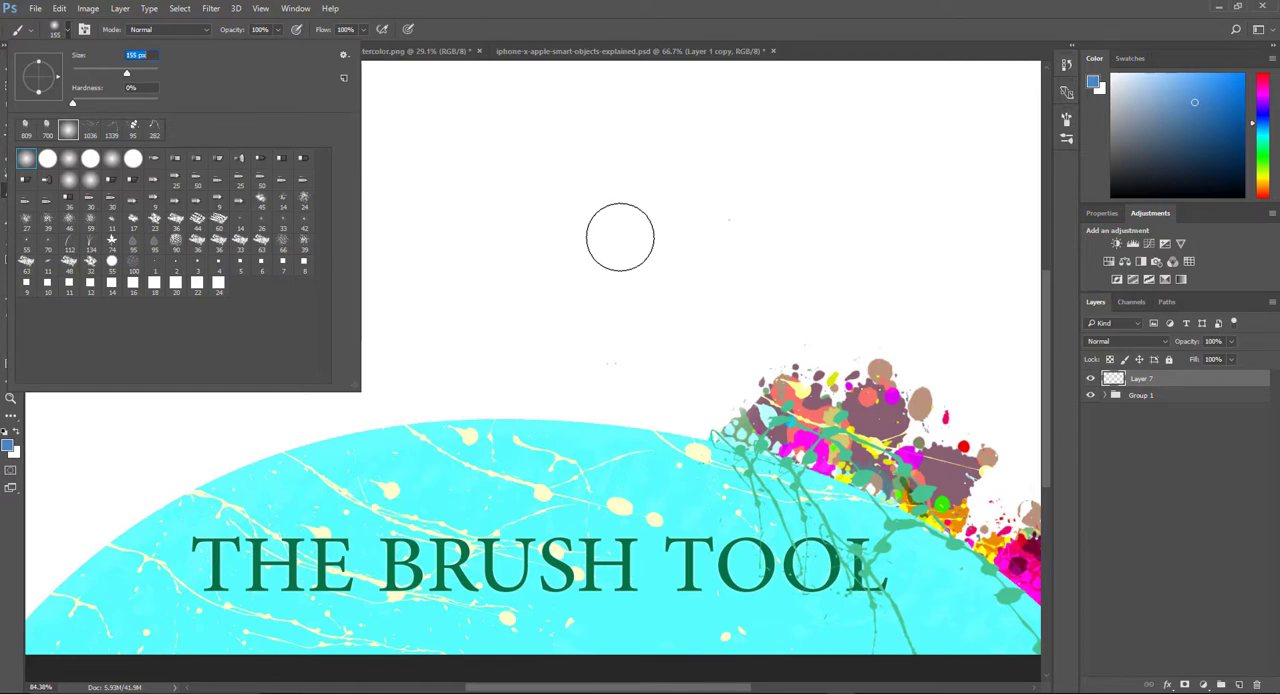
click(627, 31)
Step: Shrink the brush to about 25 px, enlarge it to 800 px and reduce it to 125 px
key(bracketleft)
key(bracketleft)
key(bracketleft)
key(bracketleft)
key(bracketleft)
key(bracketleft)
key(bracketleft)
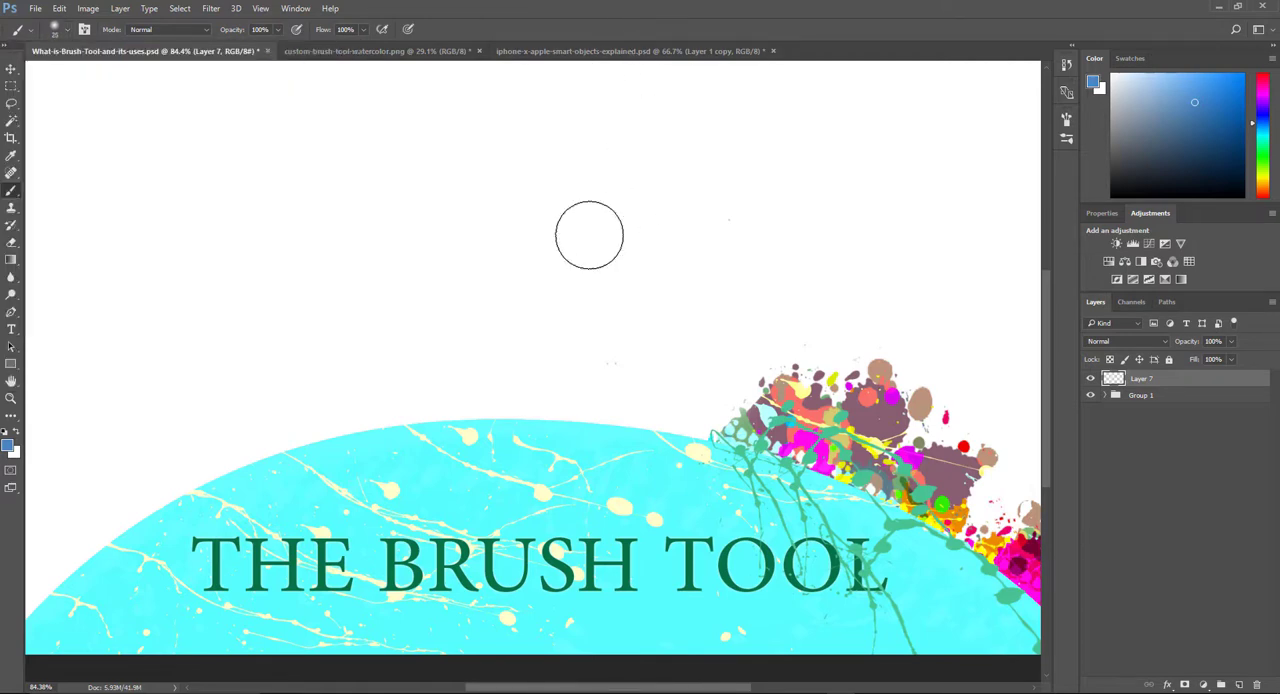
key(bracketleft)
key(bracketright)
key(bracketright)
key(bracketright)
key(bracketright)
key(bracketright)
key(bracketright)
key(bracketright)
key(bracketright)
key(bracketright)
key(bracketright)
key(bracketright)
key(bracketright)
key(bracketright)
key(bracketright)
key(bracketright)
key(bracketright)
key(bracketright)
key(bracketright)
key(bracketright)
key(bracketright)
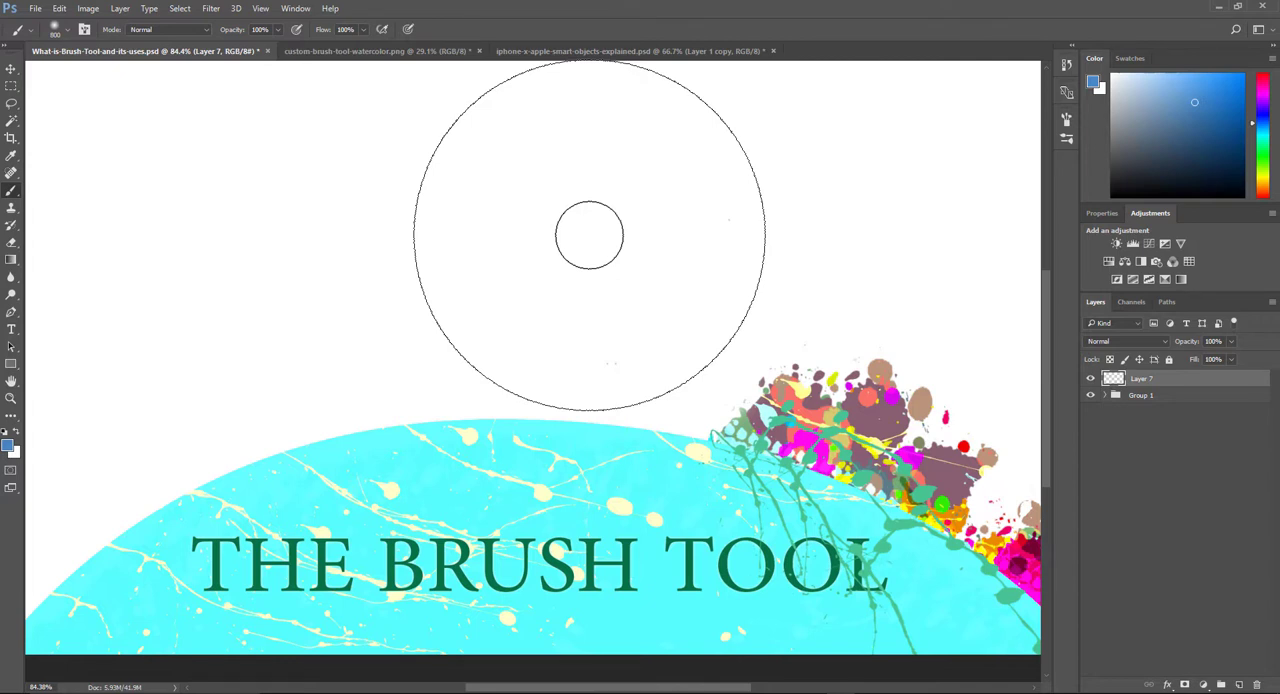
key(bracketleft)
key(bracketleft)
key(bracketleft)
key(bracketleft)
key(bracketleft)
key(bracketleft)
key(bracketleft)
key(bracketleft)
key(bracketleft)
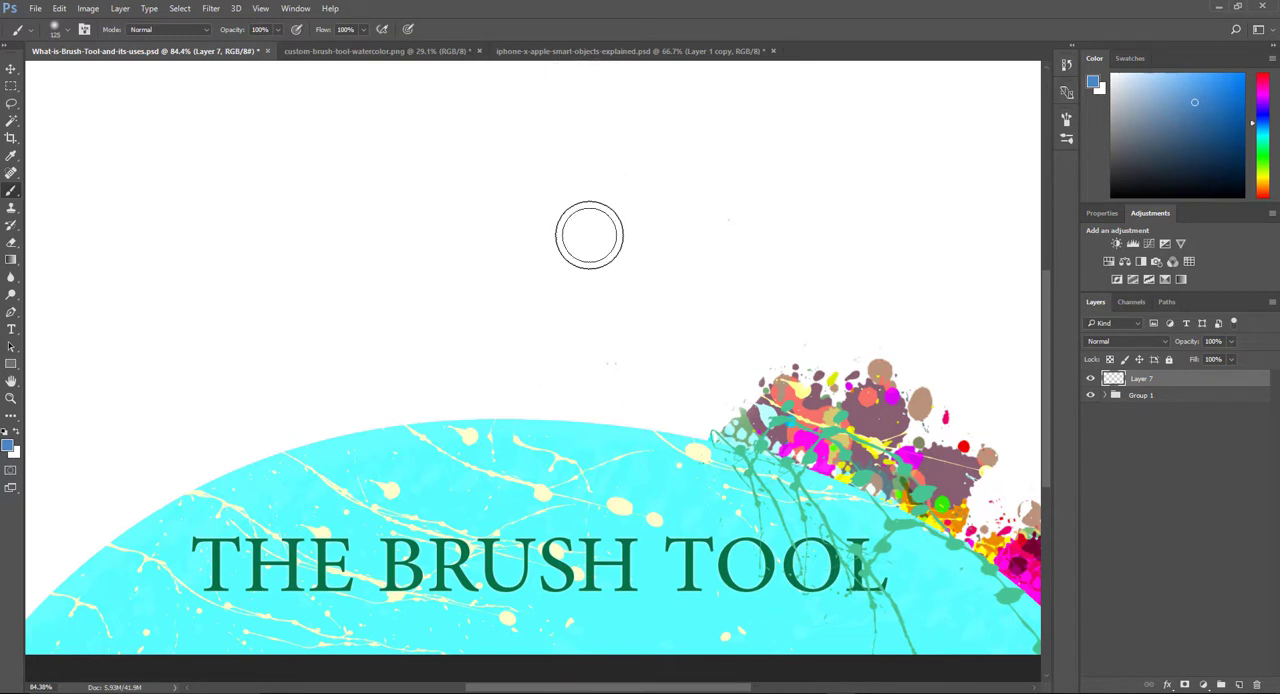
Step: Resize the soft round brush in quick increments, trying sizes up to 600 px and ending at 250 px
key(bracketright)
key(bracketright)
key(bracketright)
key(bracketright)
key(bracketright)
key(bracketright)
key(bracketright)
key(bracketright)
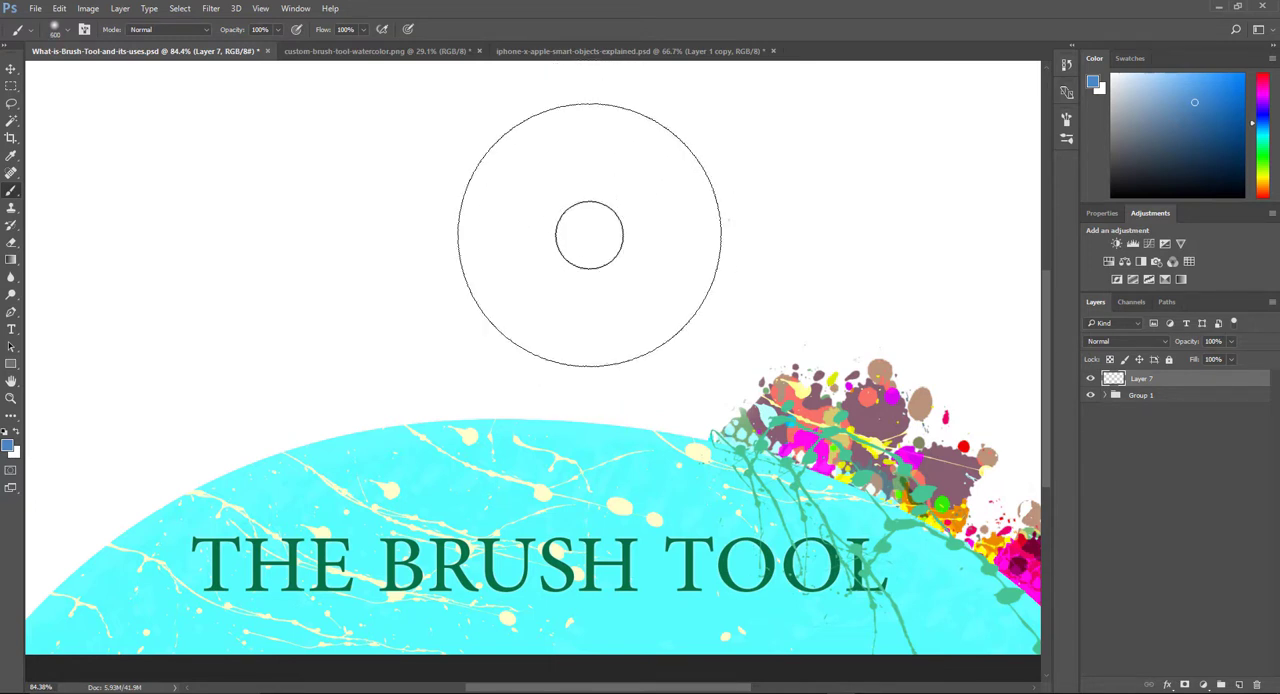
key(bracketleft)
key(bracketleft)
key(bracketleft)
key(bracketleft)
key(bracketleft)
key(bracketright)
key(bracketright)
key(bracketright)
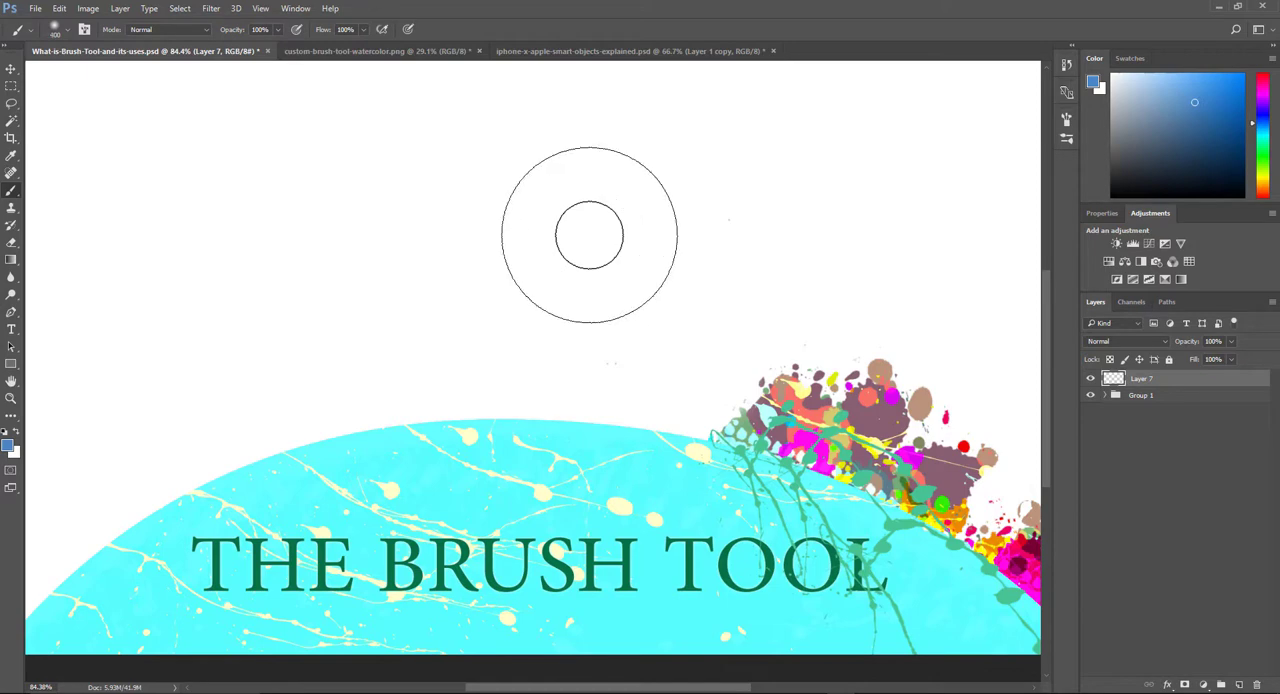
key(bracketleft)
key(bracketleft)
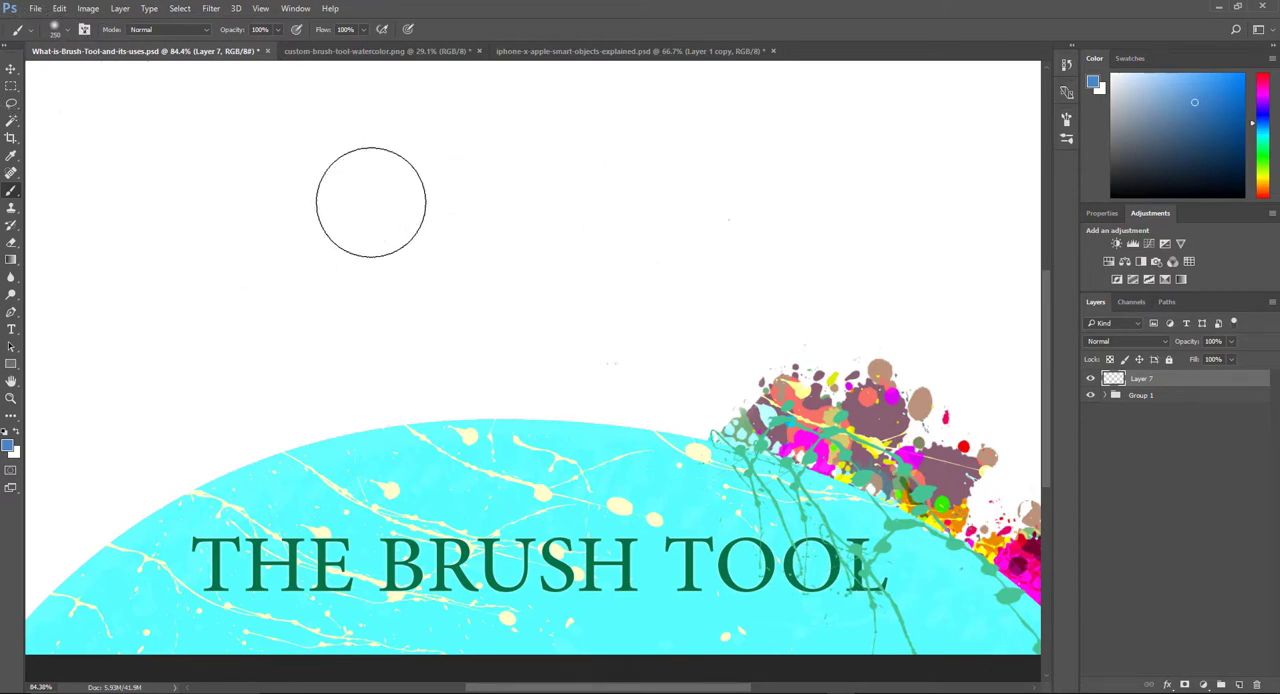
Step: Bring up the brush preset picker, reduce the soft round brush to 100 px and close the picker
right_click(370, 203)
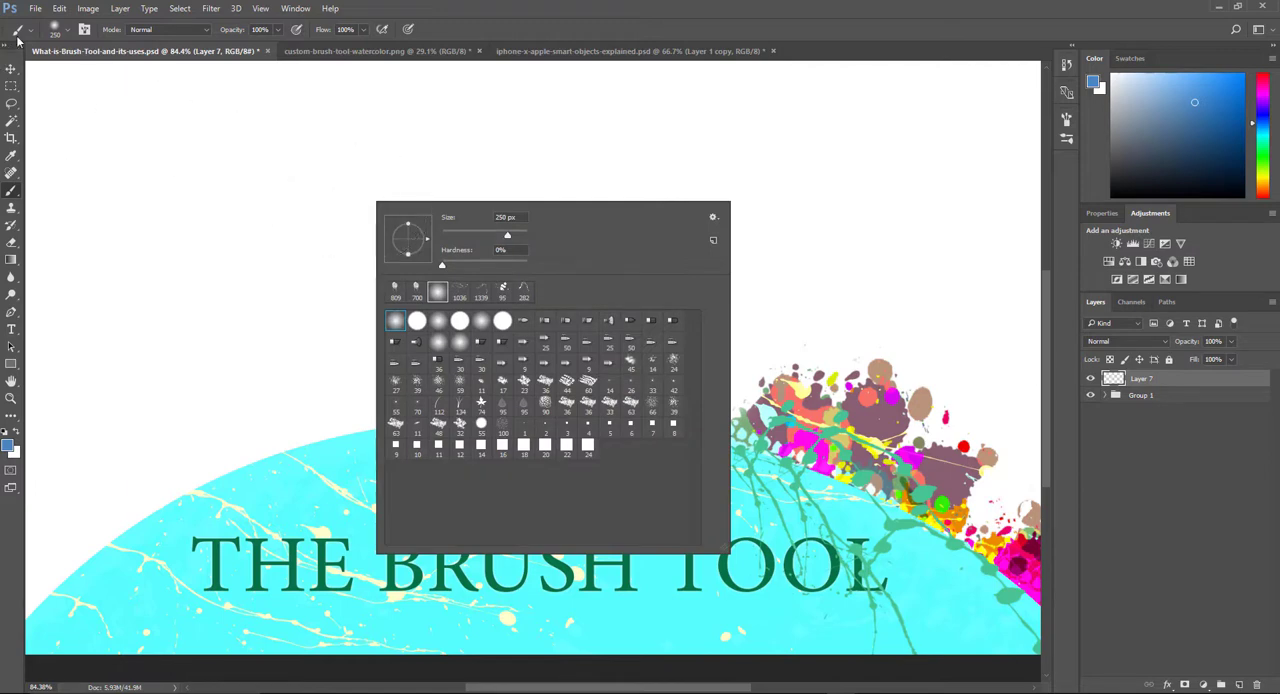
click(69, 32)
click(69, 32)
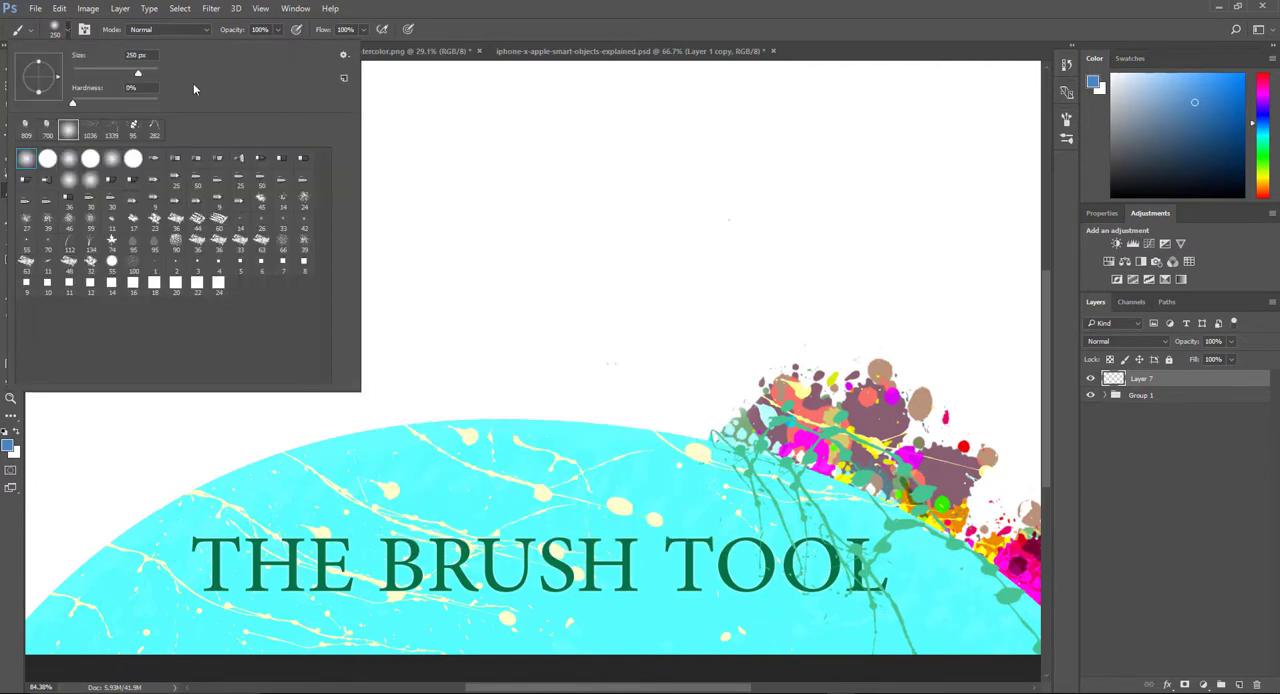
click(567, 201)
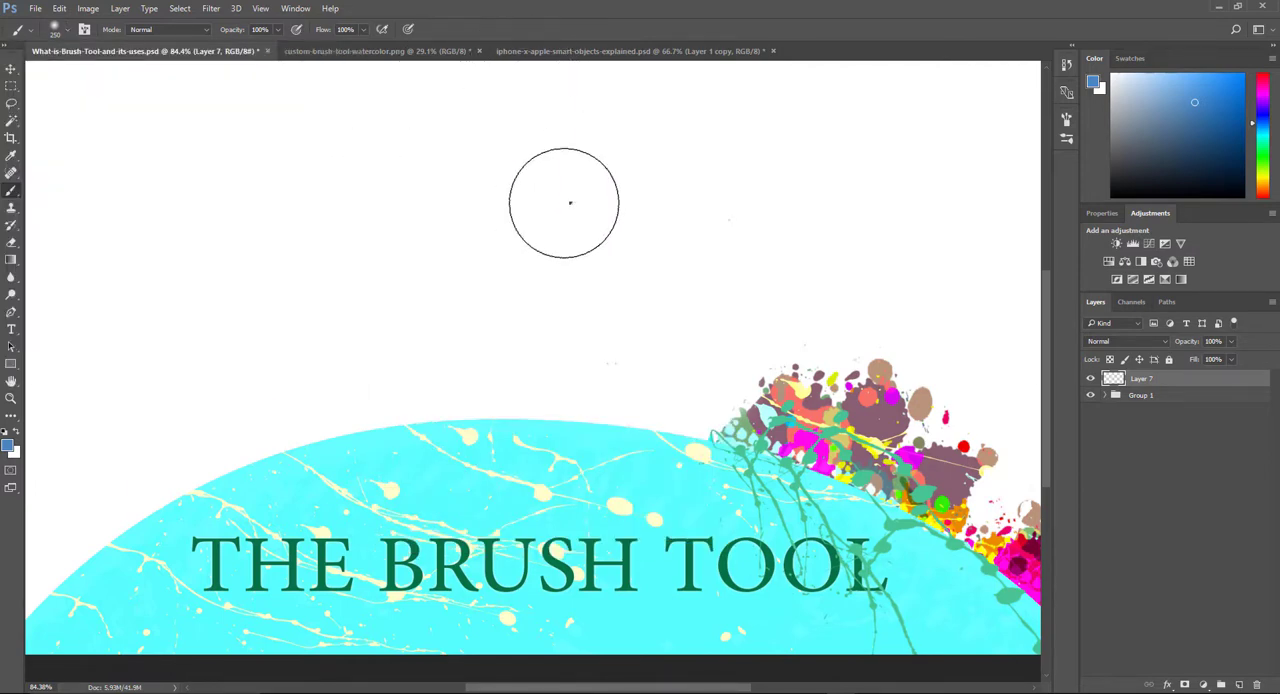
right_click(569, 202)
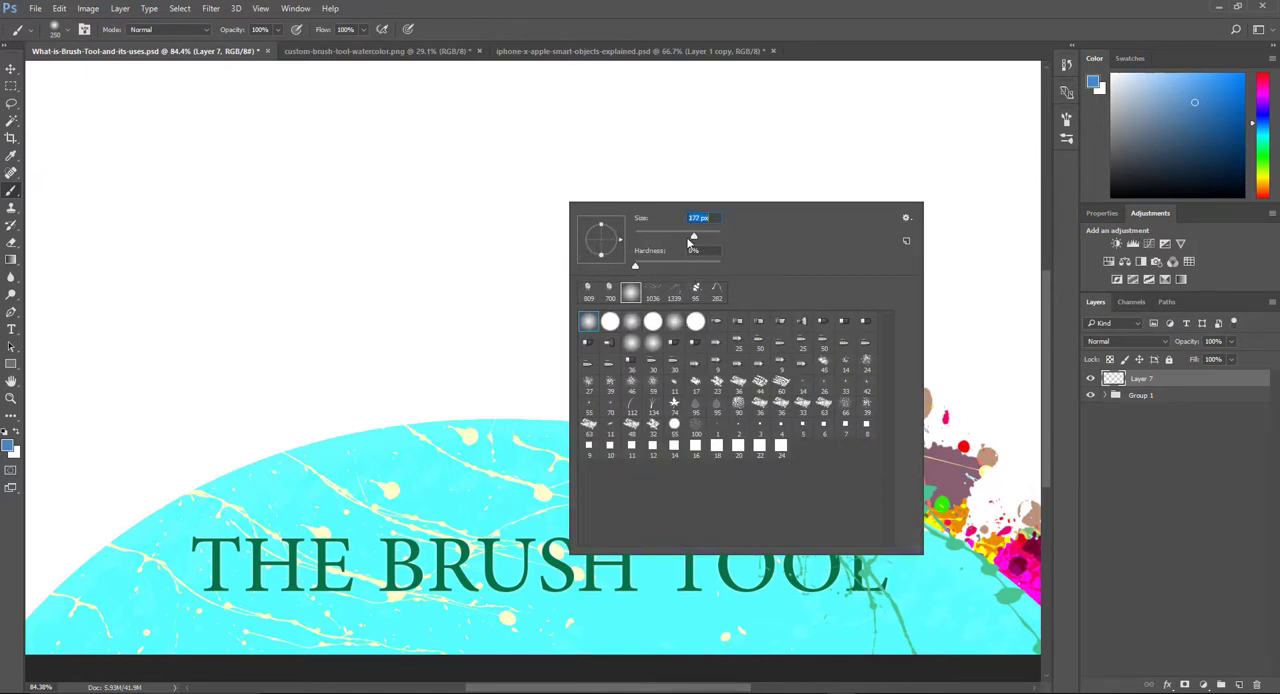
mouse_move(692, 240)
mouse_down()
mouse_move(274, 243)
mouse_move(670, 238)
mouse_move(648, 240)
mouse_up()
click(579, 8)
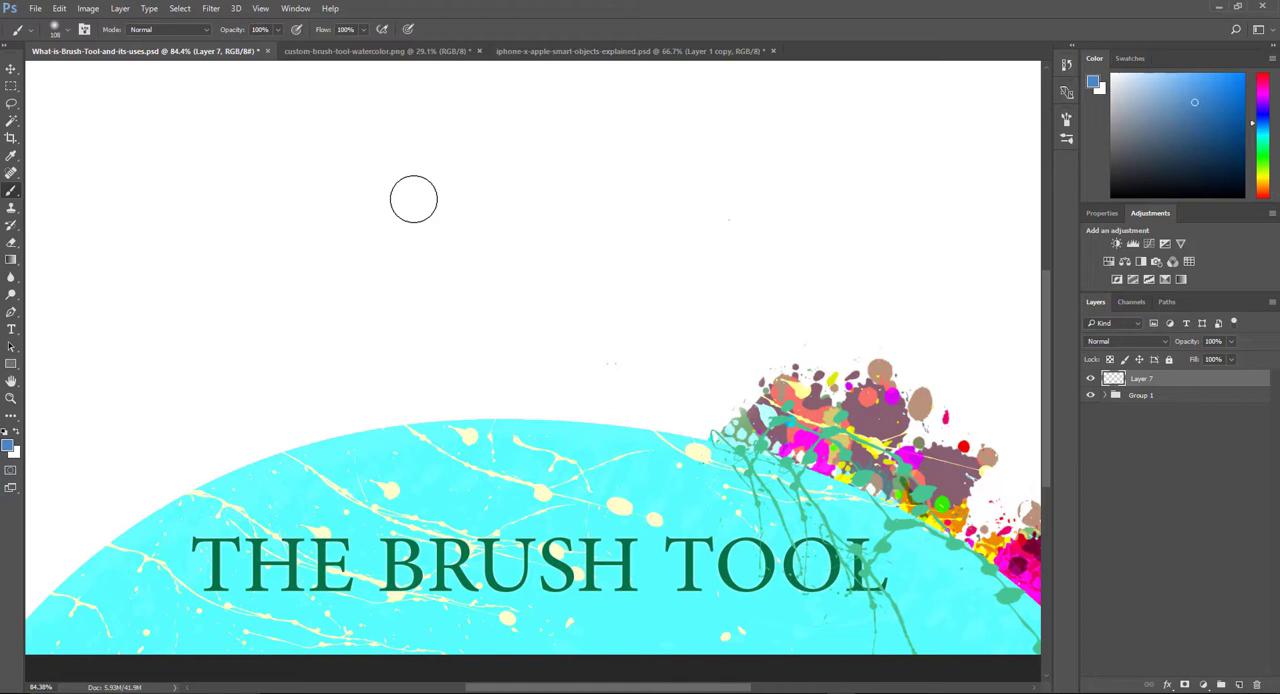
Step: Interactively enlarge the brush on the canvas to 231 px, harden its edge and reduce it to 94 px
mouse_move(335, 240)
mouse_down()
mouse_move(337, 323)
mouse_move(323, 323)
mouse_move(506, 337)
mouse_move(415, 325)
mouse_move(326, 340)
mouse_move(403, 354)
mouse_move(369, 357)
mouse_move(379, 361)
mouse_up()
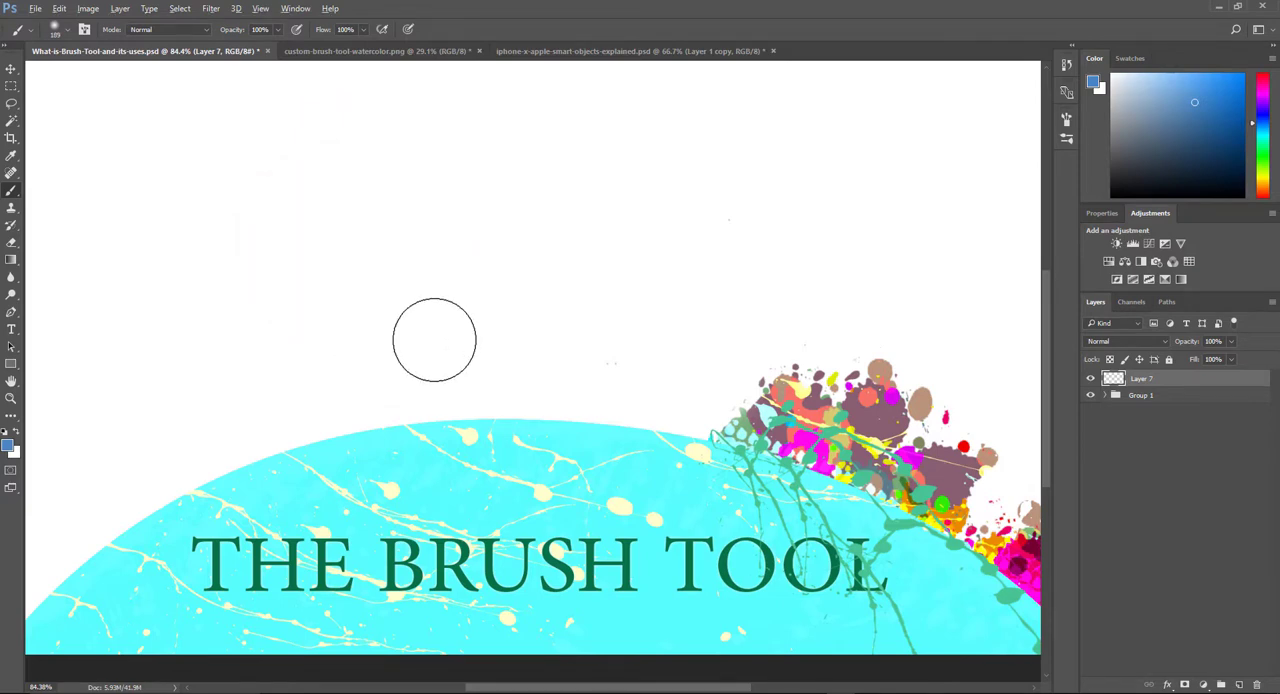
key(alt)
mouse_move(438, 333)
mouse_down()
mouse_move(453, 260)
mouse_move(453, 488)
mouse_up()
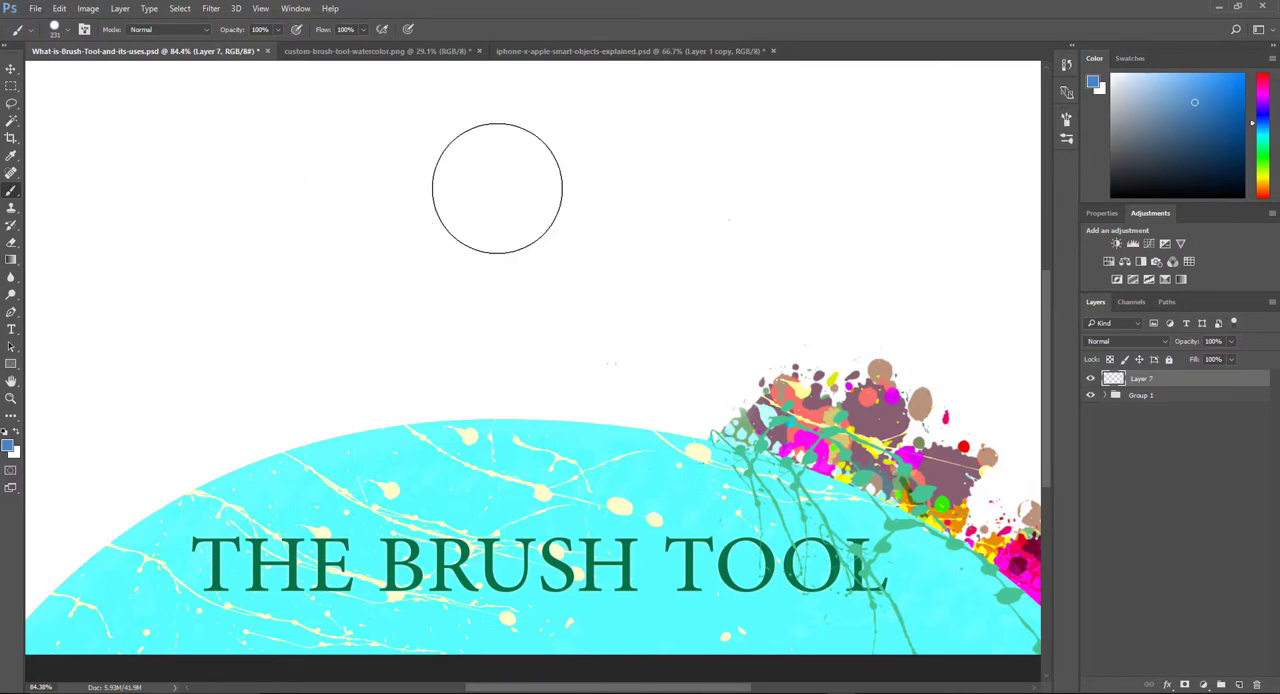
alt+right_click(497, 188)
mouse_move(501, 183)
mouse_down()
mouse_move(443, 194)
mouse_move(460, 193)
mouse_up()
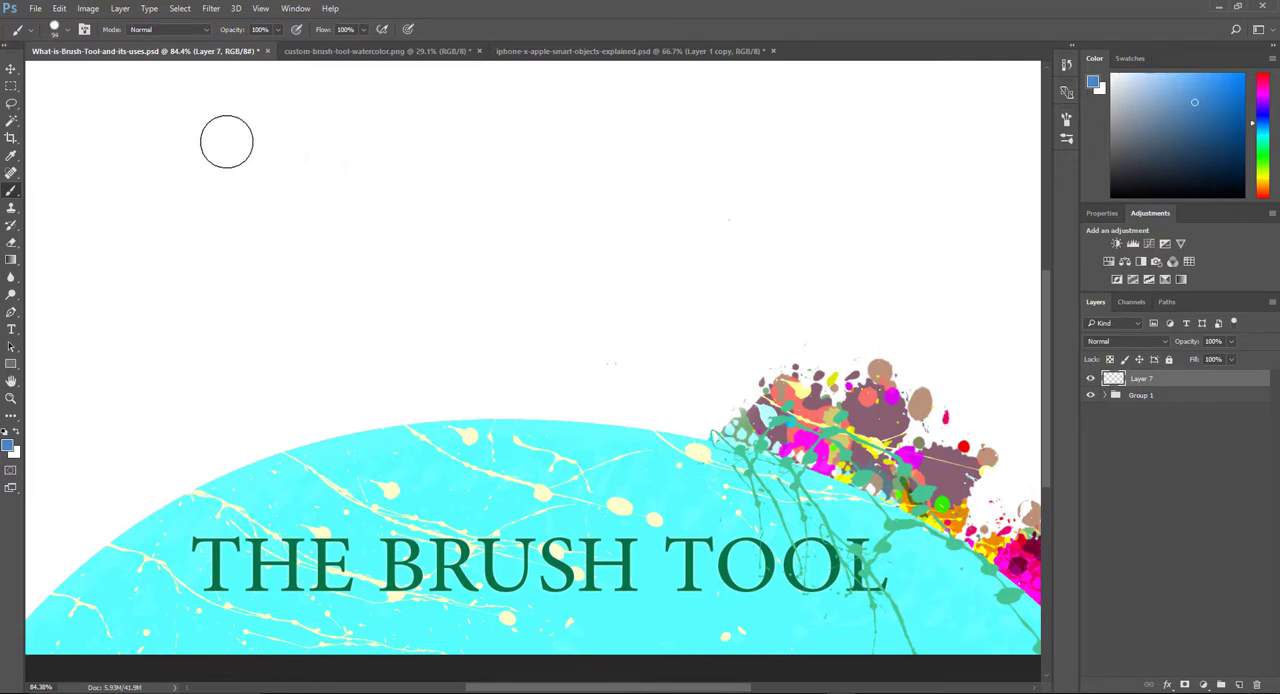
Step: Paint a short hard-edged blue stroke at 94 px and a soft one beside it at 103 px and 19% hardness
drag(213, 114, 285, 113)
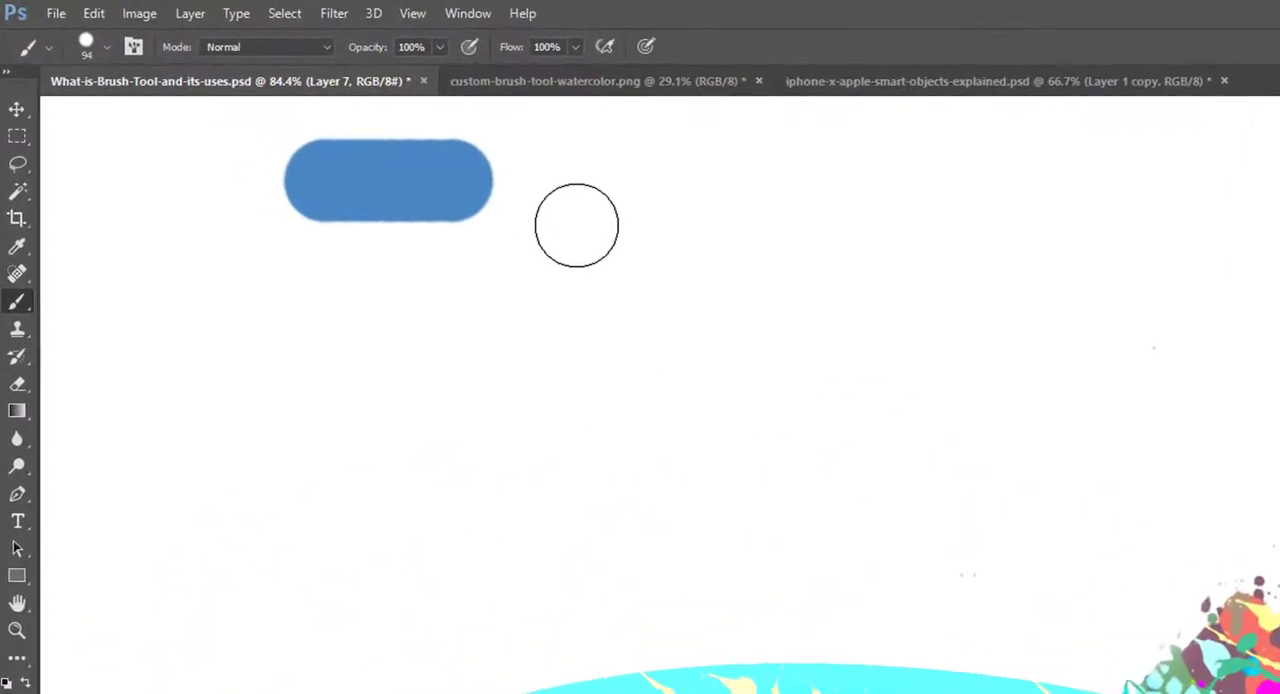
mouse_move(614, 240)
mouse_down()
mouse_move(623, 118)
mouse_move(629, 286)
mouse_move(611, 248)
mouse_move(633, 23)
mouse_move(648, 8)
mouse_up()
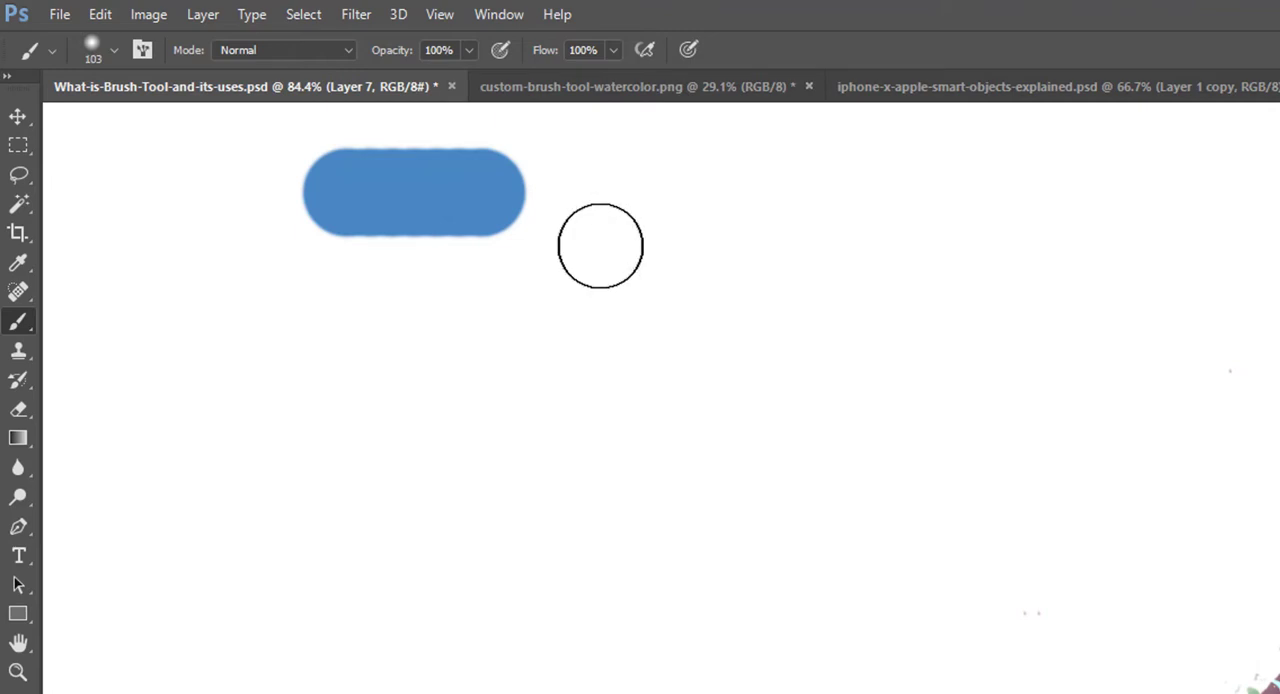
click(569, 195)
drag(569, 195, 745, 195)
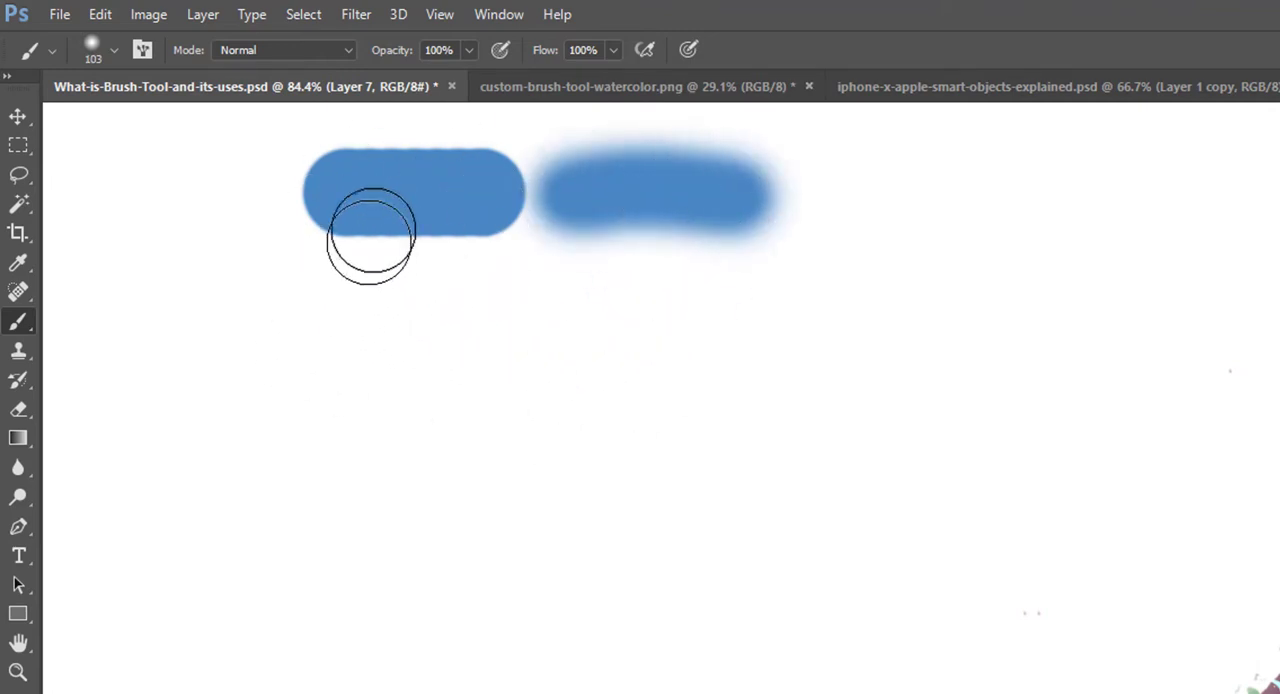
Step: Look over the round brushes in the preset picker, close it and enlarge the soft brush to 208 px
click(113, 48)
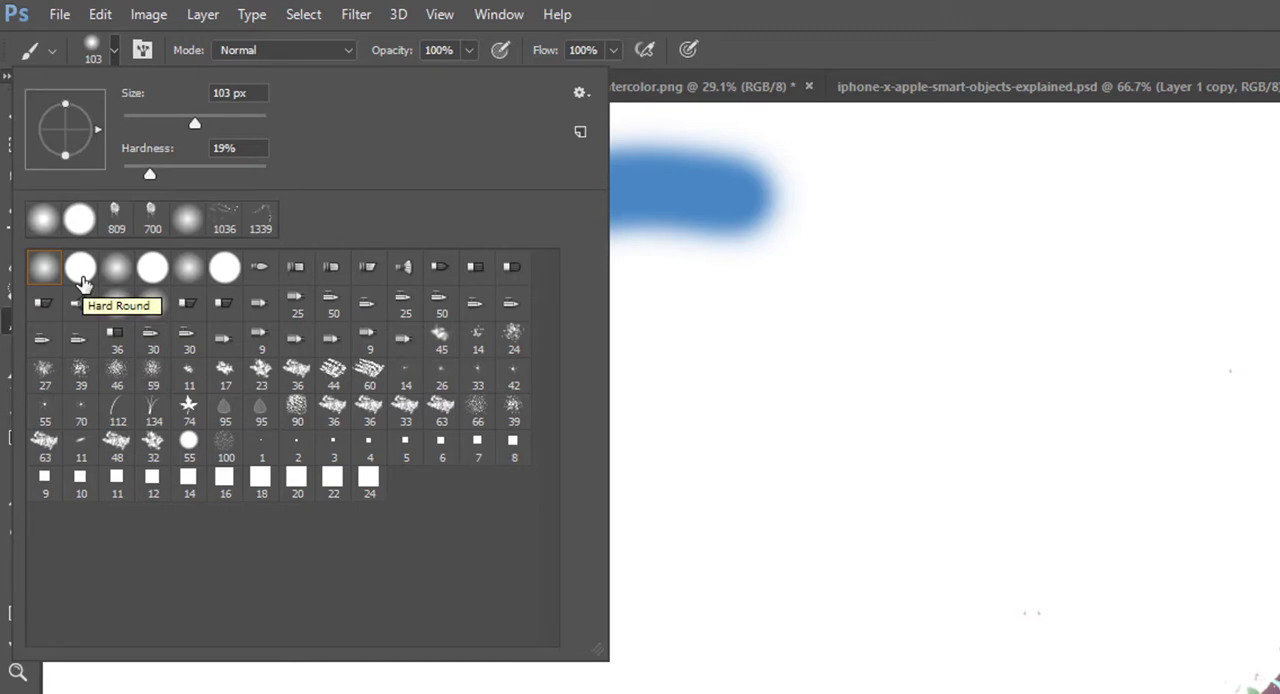
click(1018, 14)
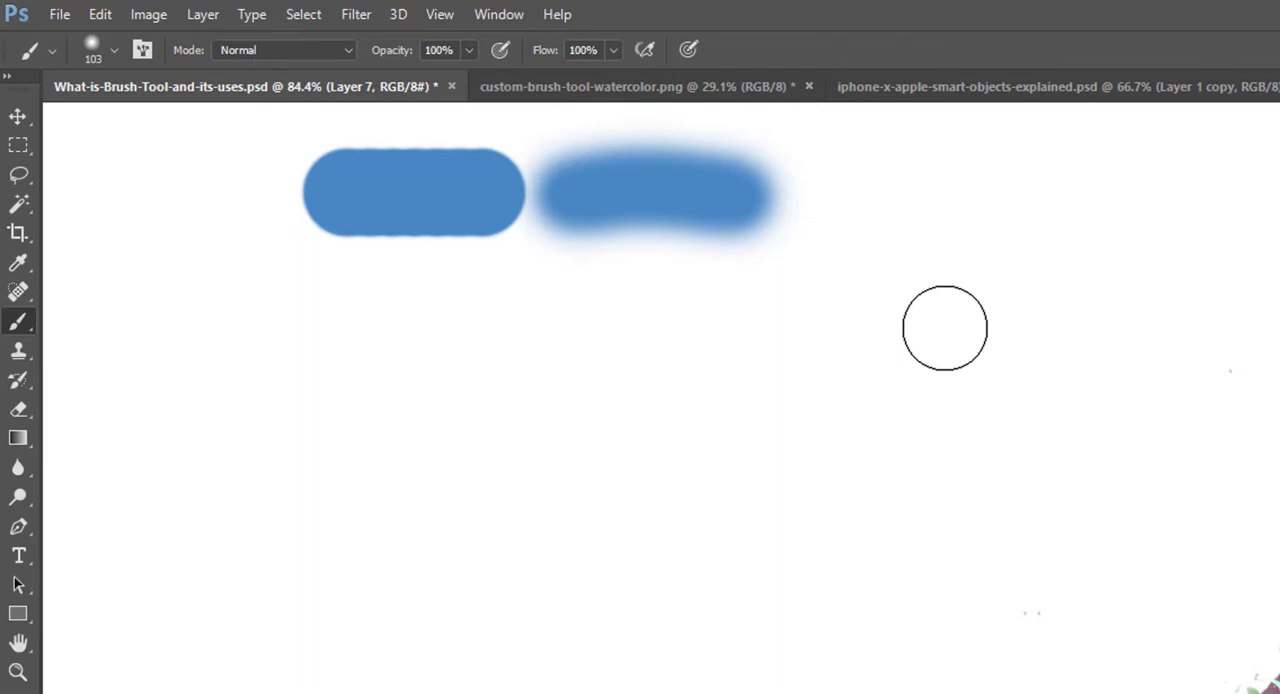
mouse_move(900, 325)
mouse_down()
mouse_move(1229, 354)
mouse_move(958, 350)
mouse_move(934, 143)
mouse_move(914, 529)
mouse_move(930, 282)
mouse_move(900, 300)
mouse_up()
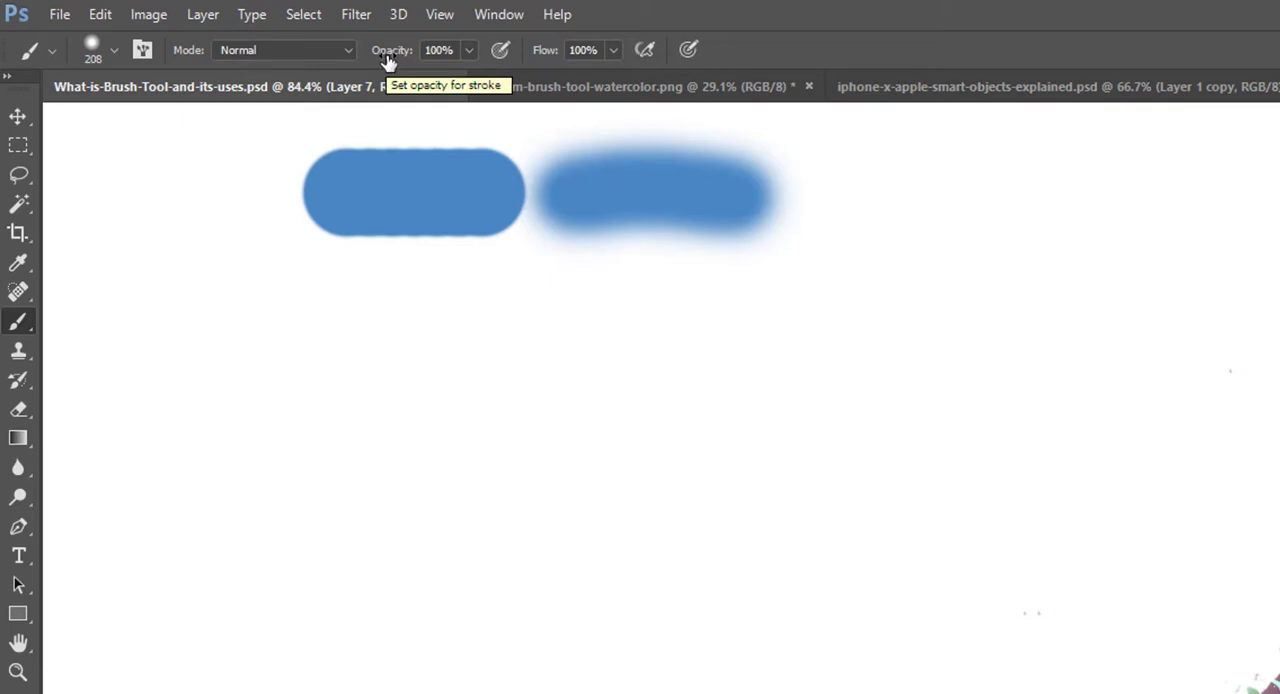
Step: Set the brush opacity to 50% and paint two overlapping strokes below the hard-edged stroke
key(5)
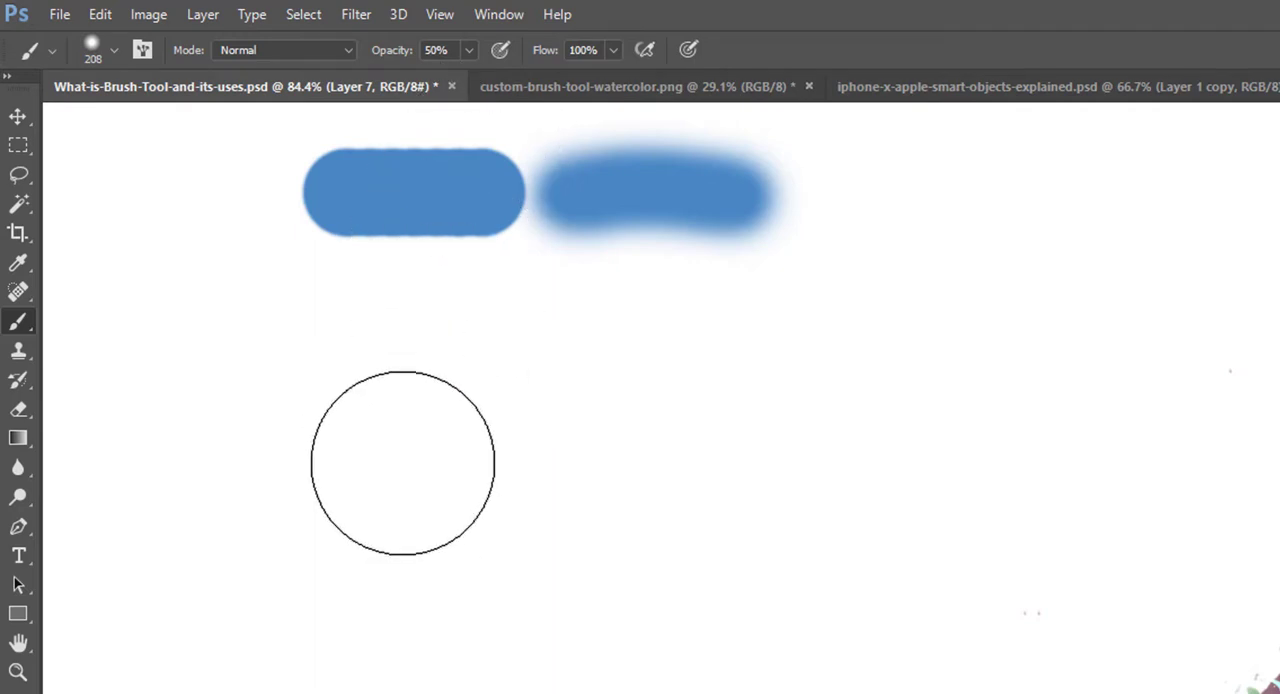
click(410, 464)
drag(416, 464, 609, 471)
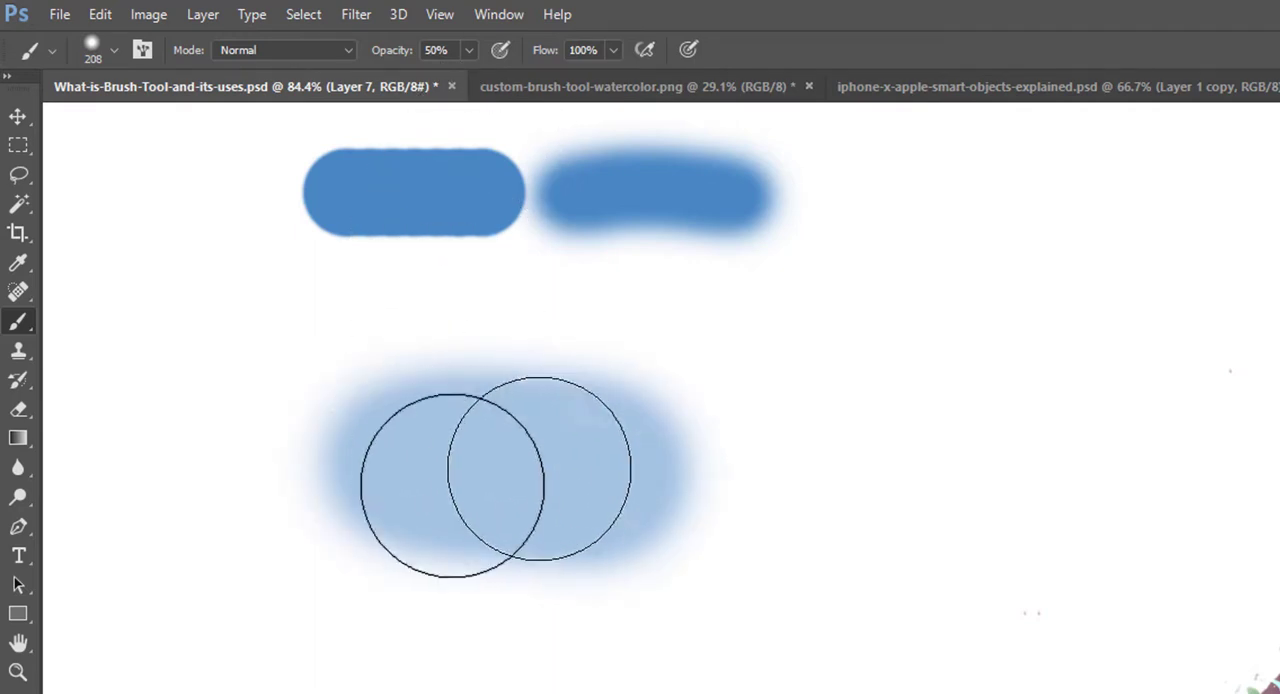
mouse_move(484, 457)
mouse_down()
mouse_move(394, 463)
mouse_move(609, 457)
mouse_move(612, 472)
mouse_up()
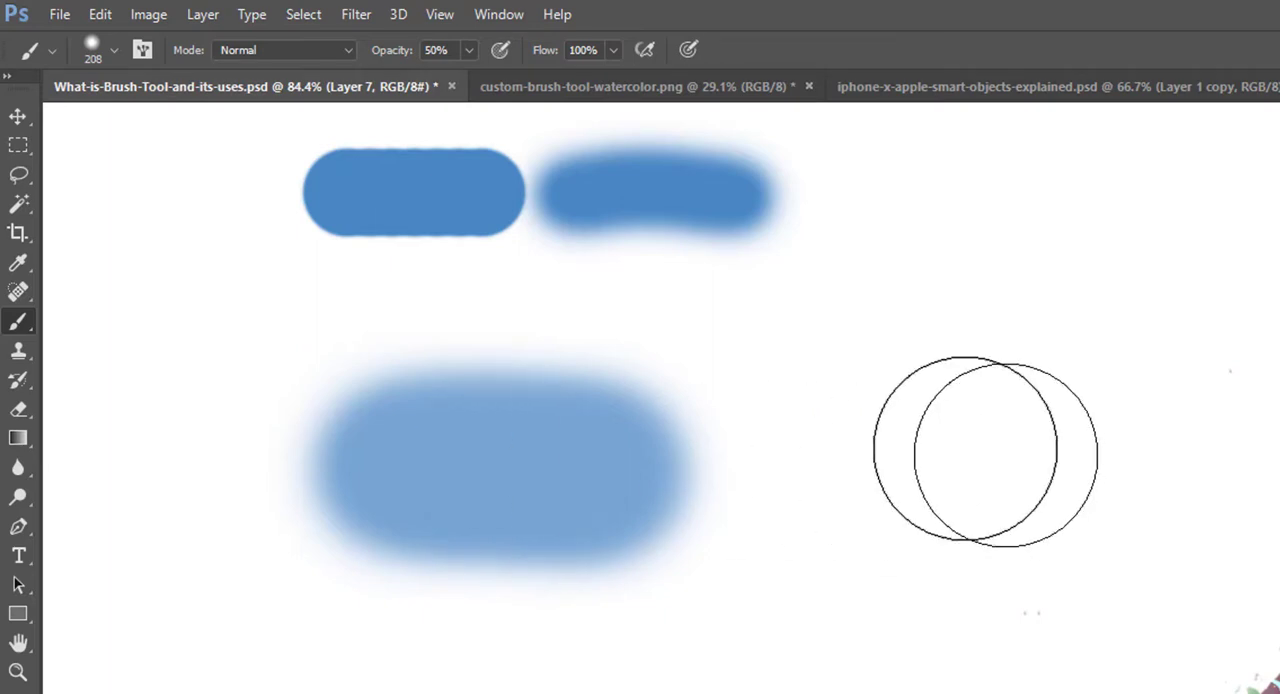
Step: Paint a large rounded patch beside the 50% strokes, going over it in several separate passes at 50% opacity
click(878, 420)
mouse_move(878, 420)
mouse_down()
mouse_move(1074, 421)
mouse_move(876, 415)
mouse_move(1073, 414)
mouse_move(964, 410)
mouse_move(1072, 419)
mouse_move(954, 415)
mouse_move(1034, 420)
mouse_move(897, 440)
mouse_move(1017, 412)
mouse_move(907, 423)
mouse_move(1036, 416)
mouse_move(924, 444)
mouse_move(1031, 418)
mouse_move(930, 417)
mouse_move(1052, 448)
mouse_move(988, 397)
mouse_move(947, 448)
mouse_move(1040, 414)
mouse_move(933, 425)
mouse_move(982, 467)
mouse_move(992, 418)
mouse_move(937, 411)
mouse_move(1072, 458)
mouse_move(994, 405)
mouse_move(911, 447)
mouse_move(1010, 463)
mouse_up()
drag(946, 409, 1013, 410)
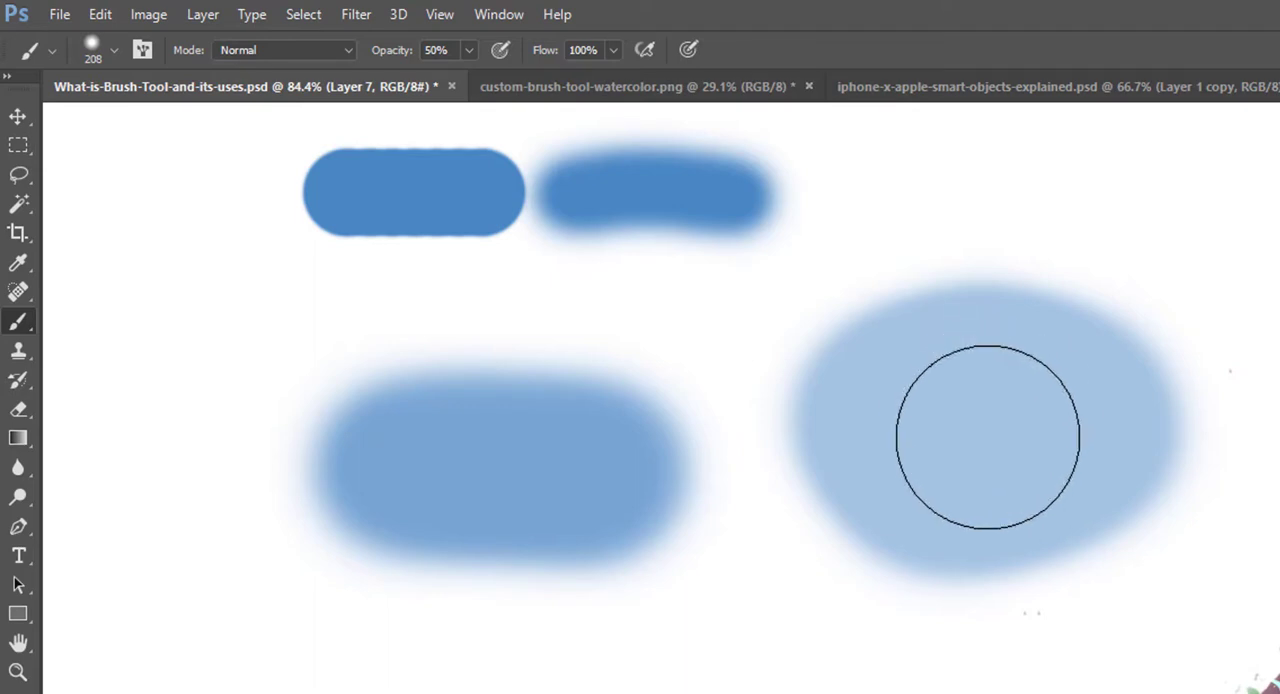
mouse_move(987, 437)
mouse_down()
mouse_move(972, 472)
mouse_move(921, 456)
mouse_move(964, 381)
mouse_move(1026, 394)
mouse_move(1045, 433)
mouse_move(1000, 473)
mouse_move(940, 450)
mouse_up()
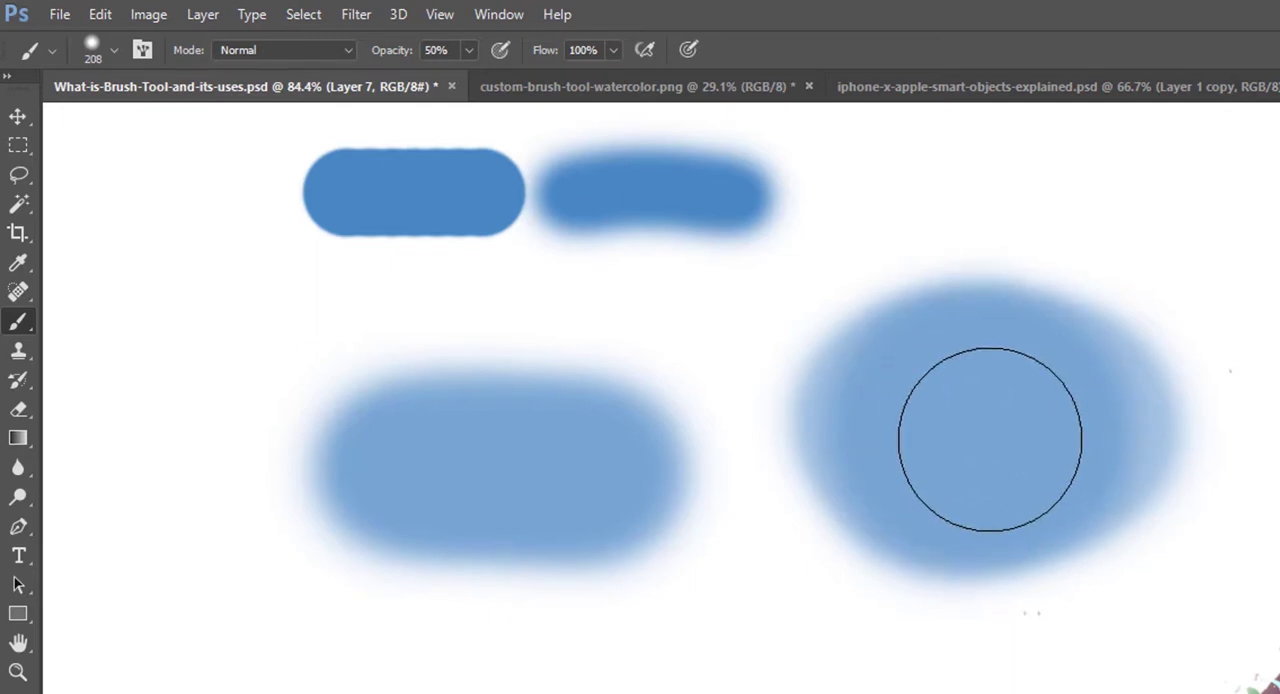
drag(989, 439, 972, 425)
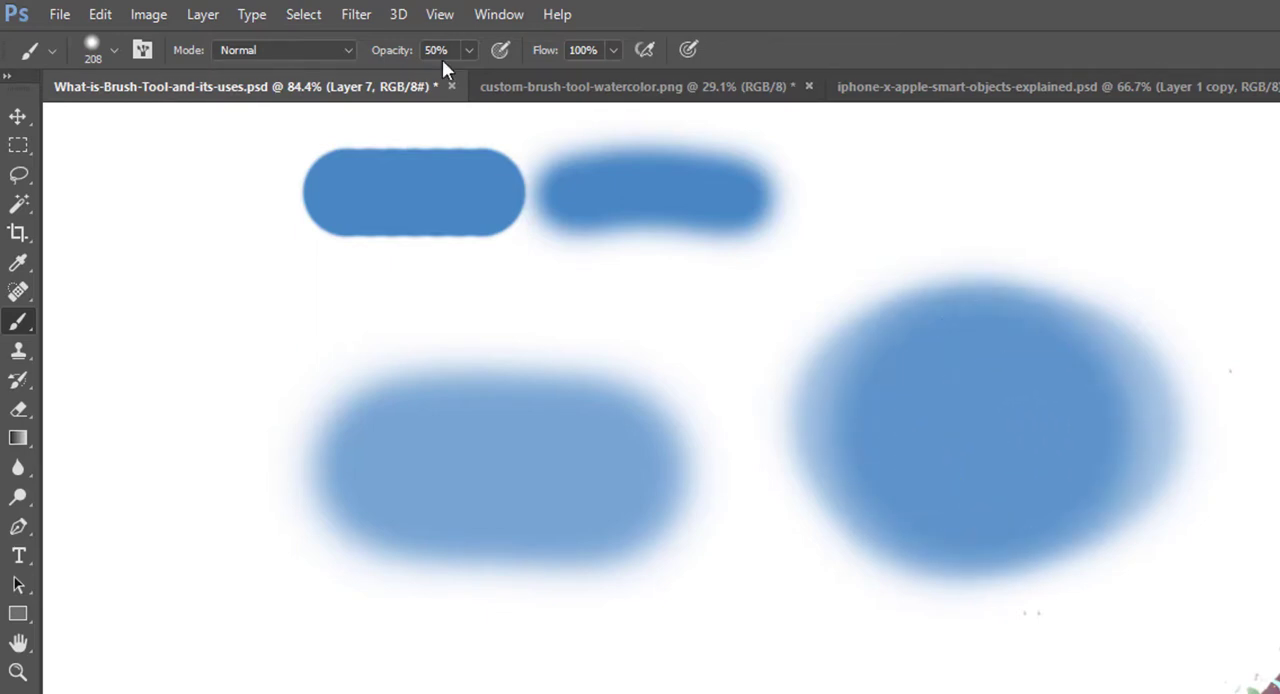
Step: Restore the brush opacity to 100%, set the flow to 50% and build up another rounded blue patch above the paint splatters
mouse_move(389, 49)
mouse_down()
mouse_move(433, 72)
mouse_move(733, 70)
mouse_up()
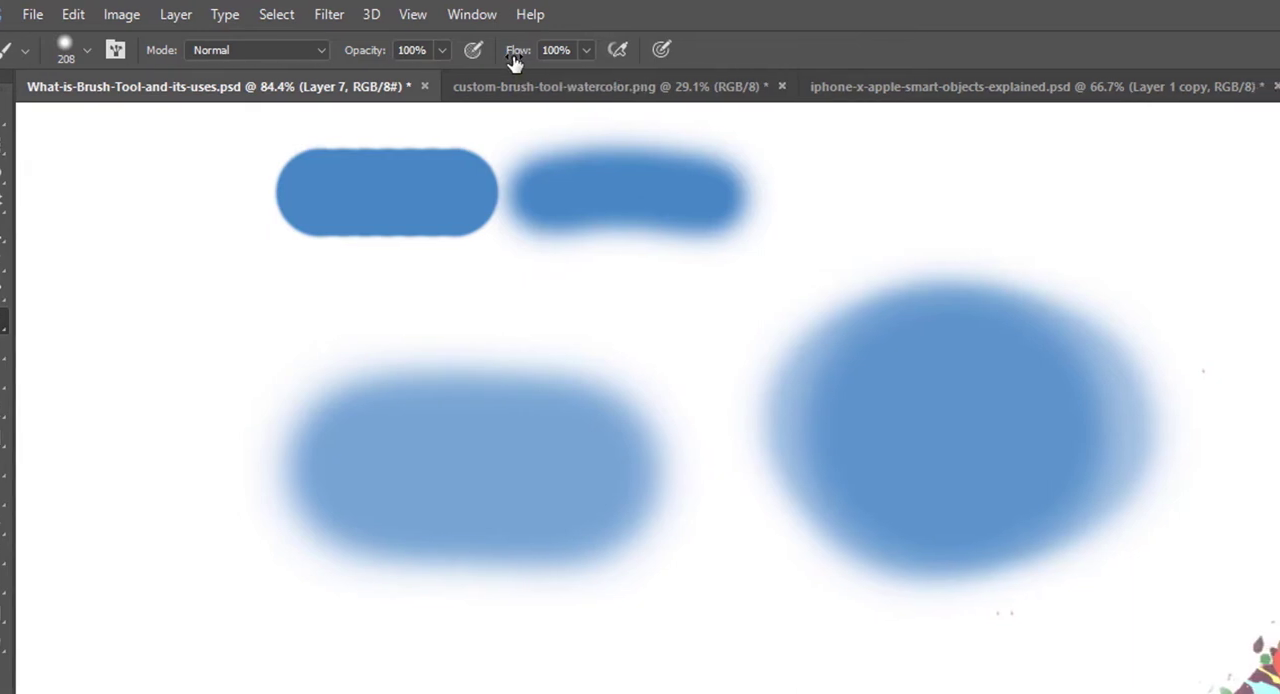
key(shift+5)
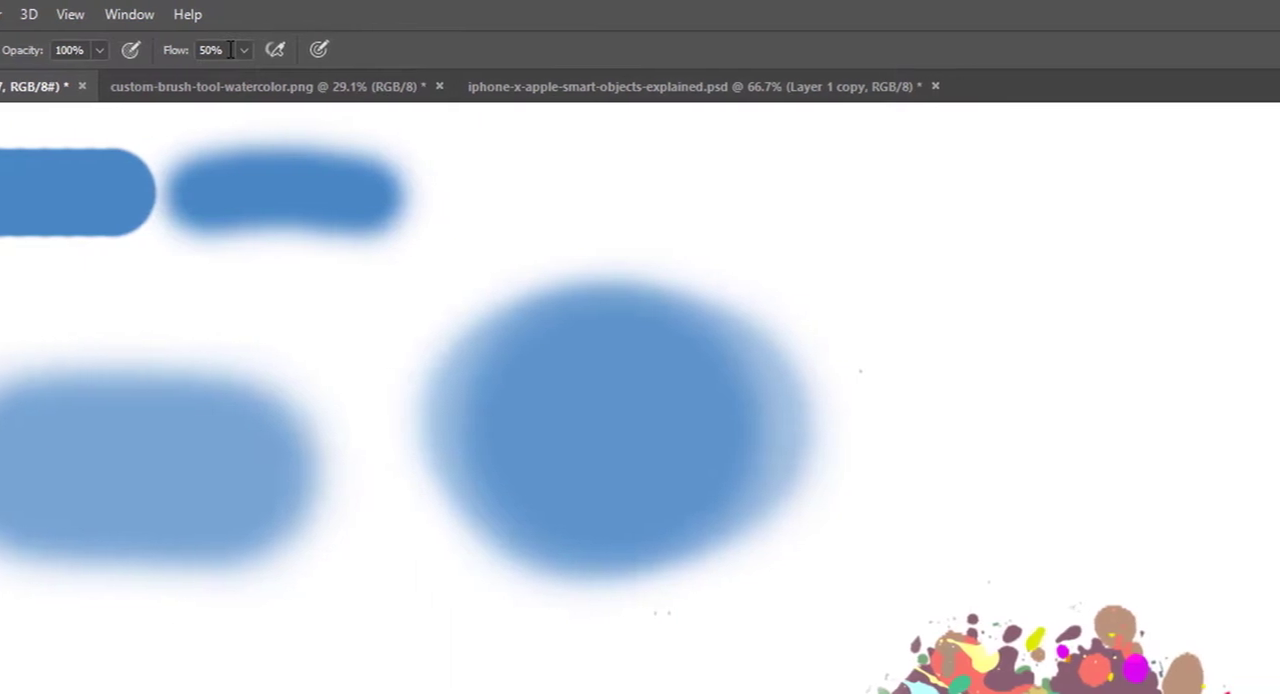
mouse_move(984, 305)
mouse_down()
mouse_move(1180, 305)
mouse_move(970, 307)
mouse_move(1175, 307)
mouse_move(996, 309)
mouse_move(1053, 283)
mouse_move(1104, 318)
mouse_move(1010, 330)
mouse_move(1065, 266)
mouse_move(1130, 341)
mouse_move(1015, 326)
mouse_move(1050, 273)
mouse_move(1109, 331)
mouse_move(998, 271)
mouse_move(1124, 272)
mouse_move(1100, 325)
mouse_move(1046, 256)
mouse_move(1133, 322)
mouse_move(1040, 287)
mouse_move(1118, 295)
mouse_up()
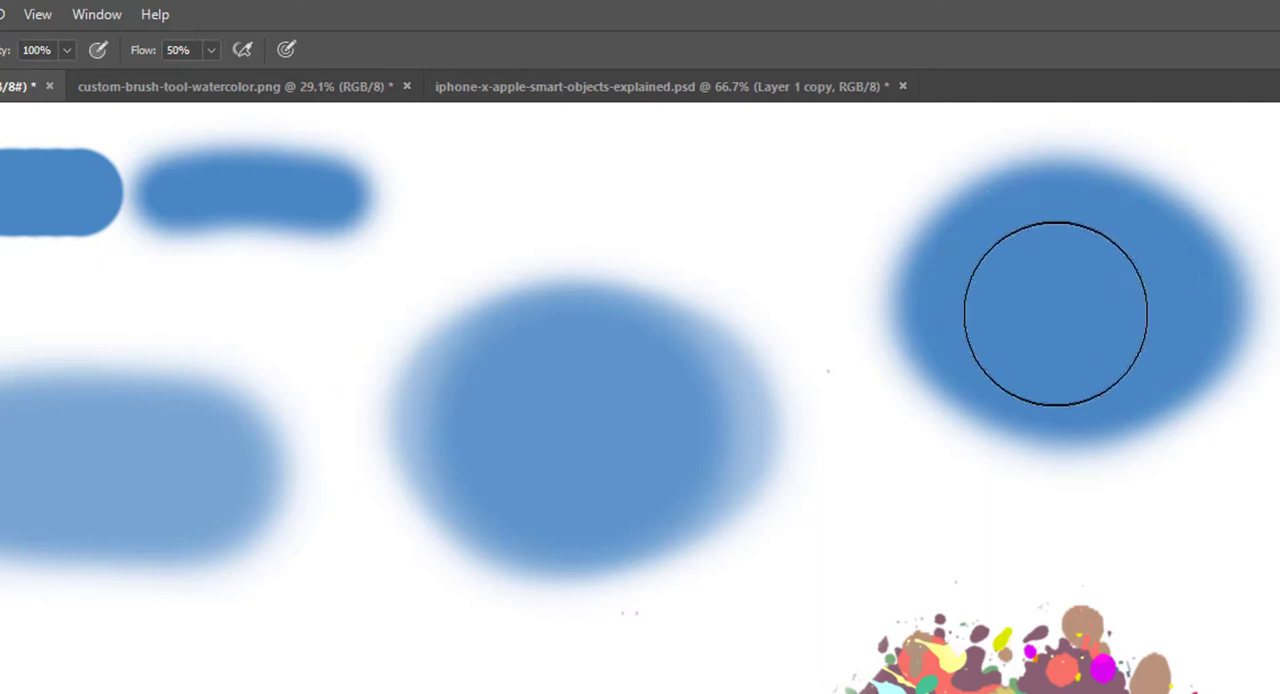
mouse_move(1097, 305)
mouse_down()
mouse_move(1022, 331)
mouse_move(1123, 316)
mouse_move(1040, 296)
mouse_move(1110, 393)
mouse_move(1057, 261)
mouse_move(1028, 284)
mouse_move(1107, 349)
mouse_move(1050, 266)
mouse_up()
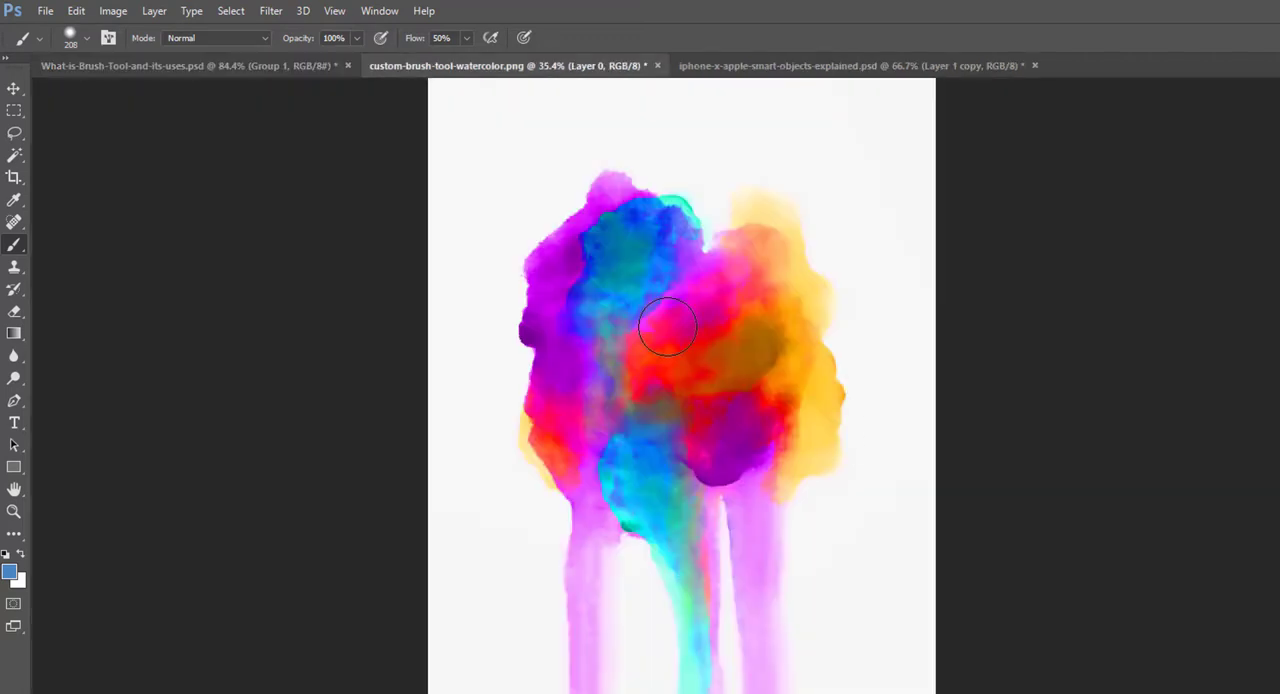
Step: Draw a rectangular marquee selection around the watercolor artwork in custom-brush-tool-watercolor.png
click(14, 112)
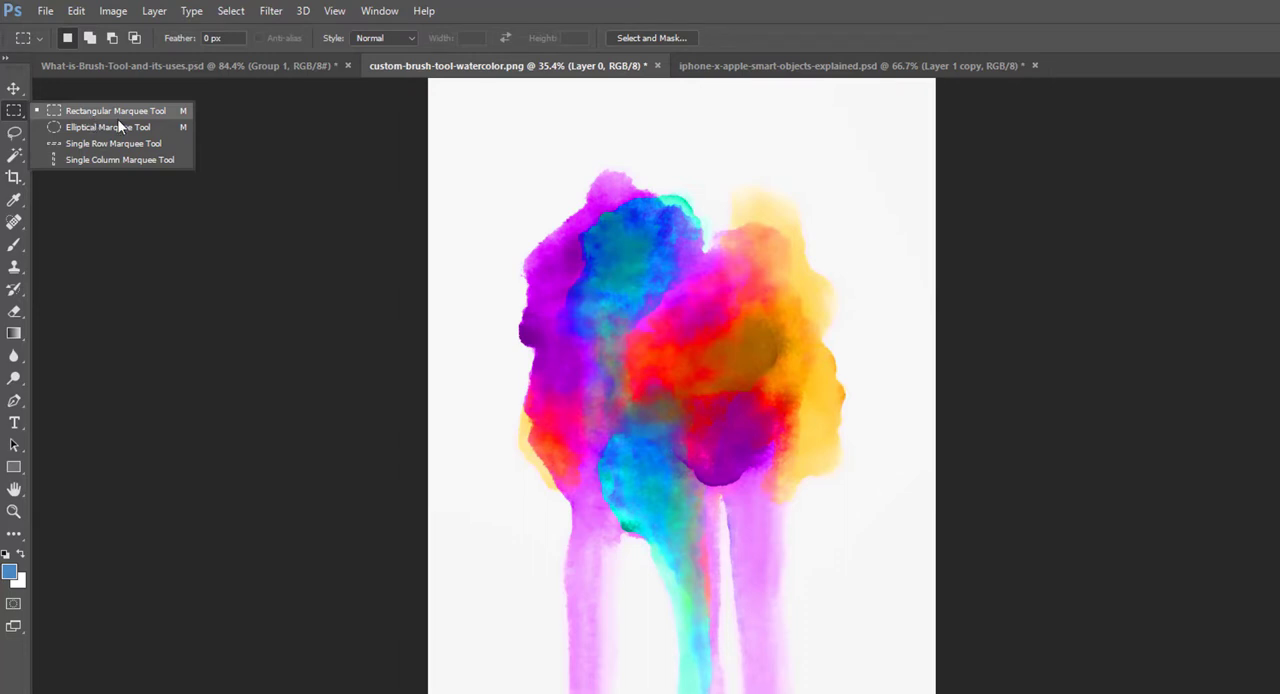
click(487, 142)
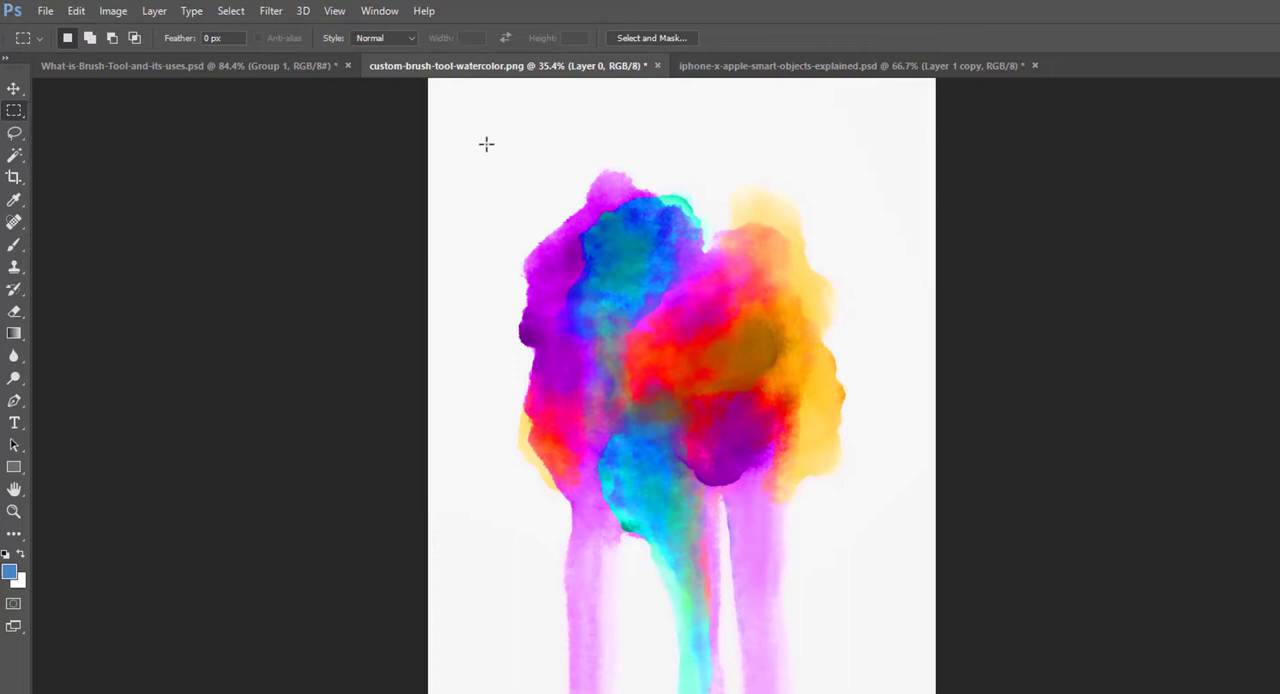
drag(487, 134, 891, 693)
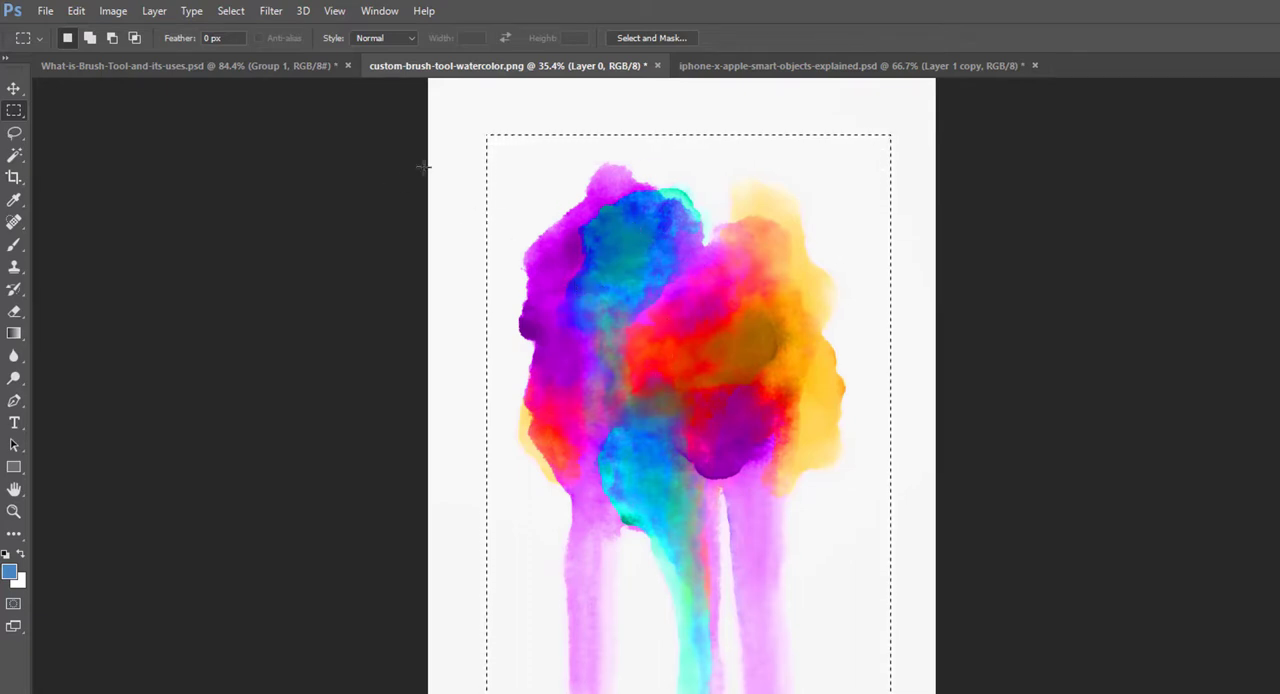
Step: Define the selected watercolor artwork as a brush preset named "Freelance Pakistan Splatter 1"
click(77, 14)
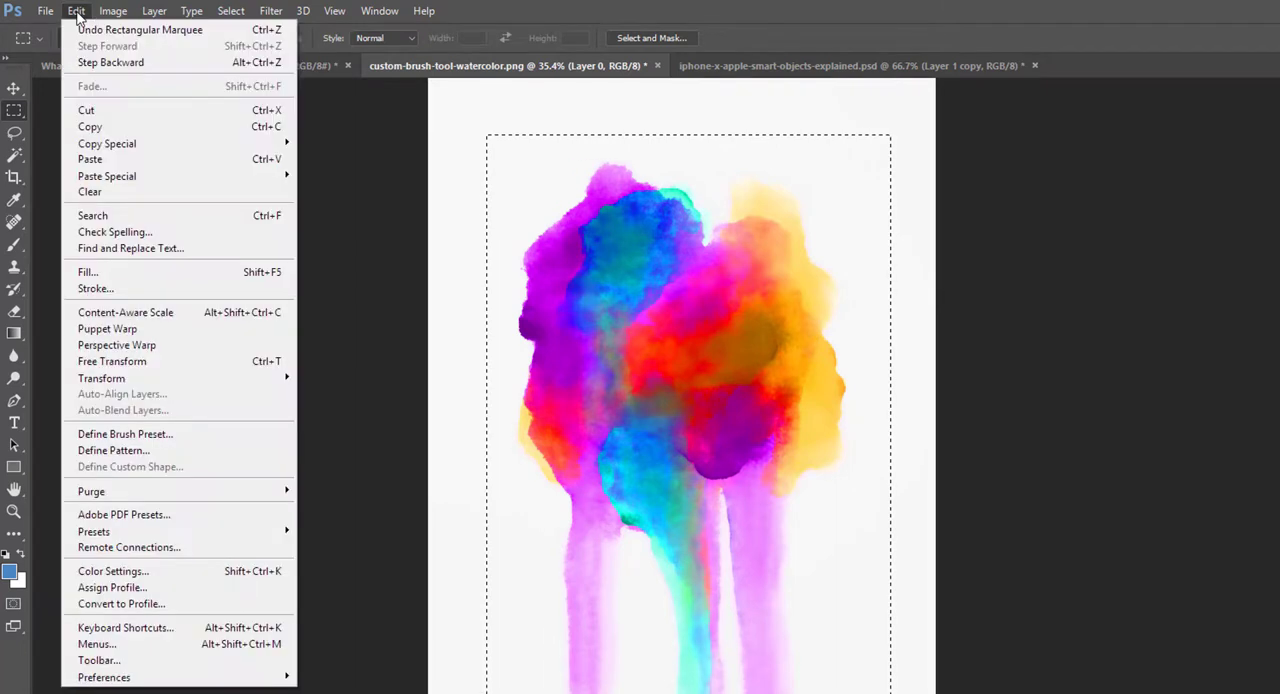
click(834, 303)
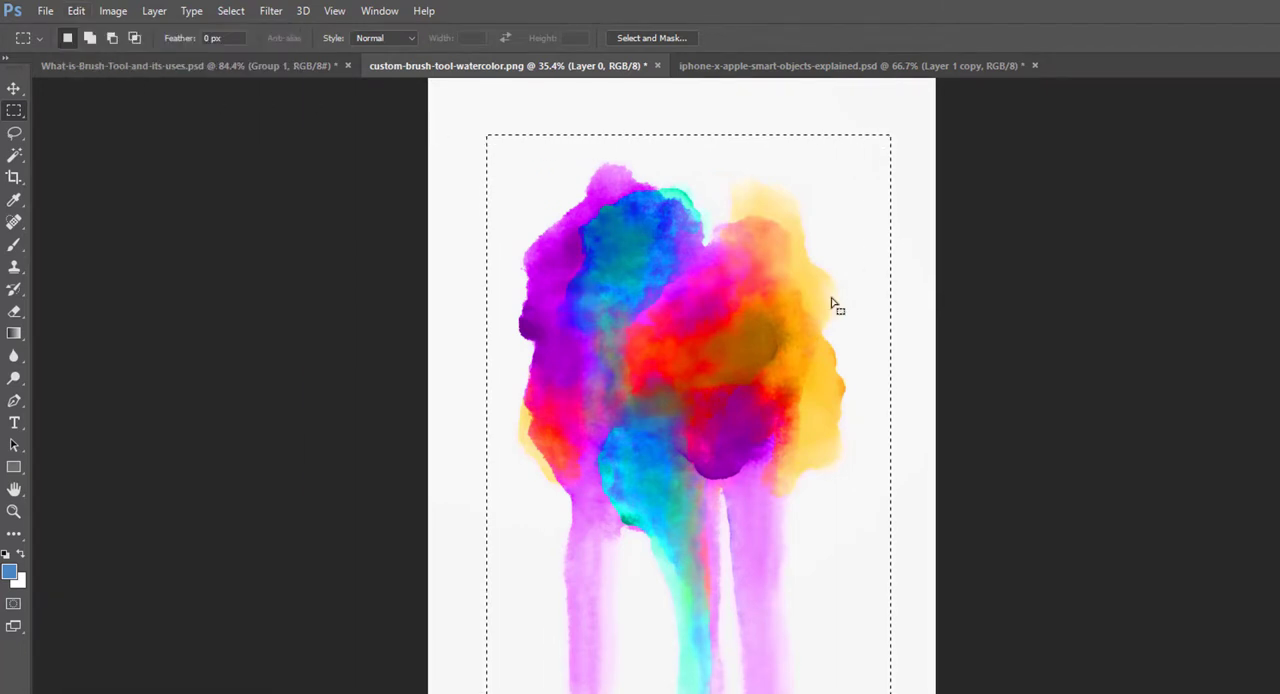
click(76, 11)
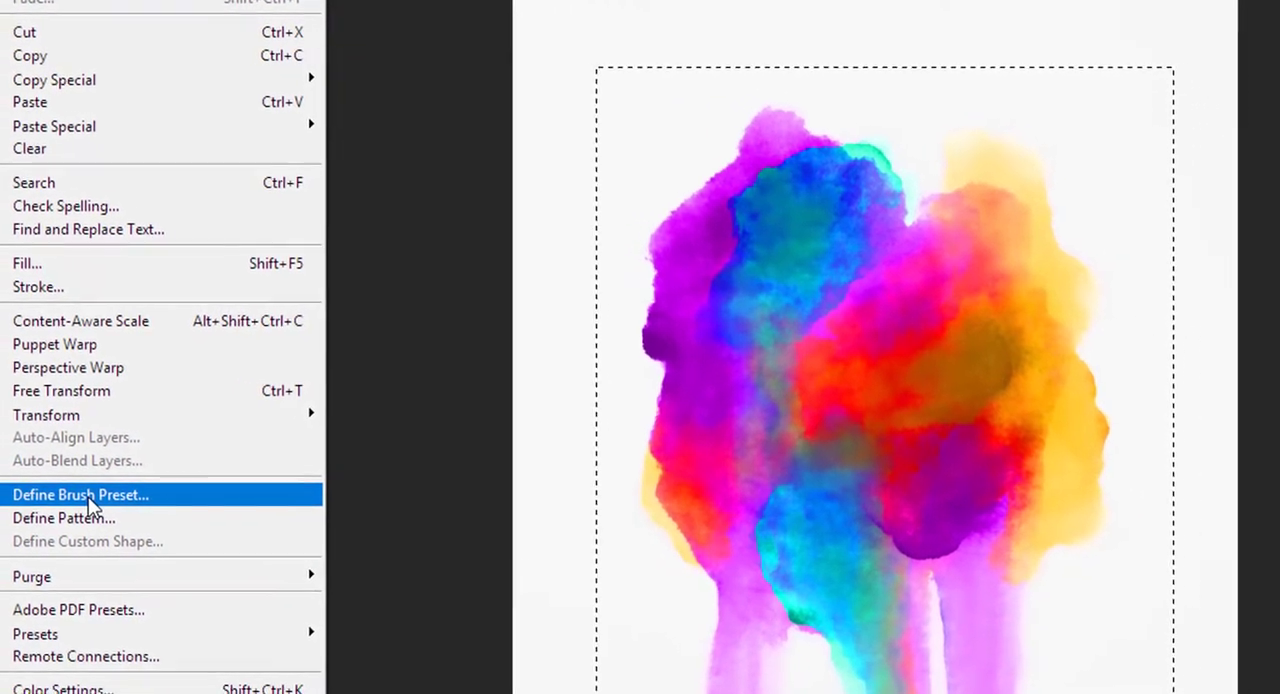
click(187, 503)
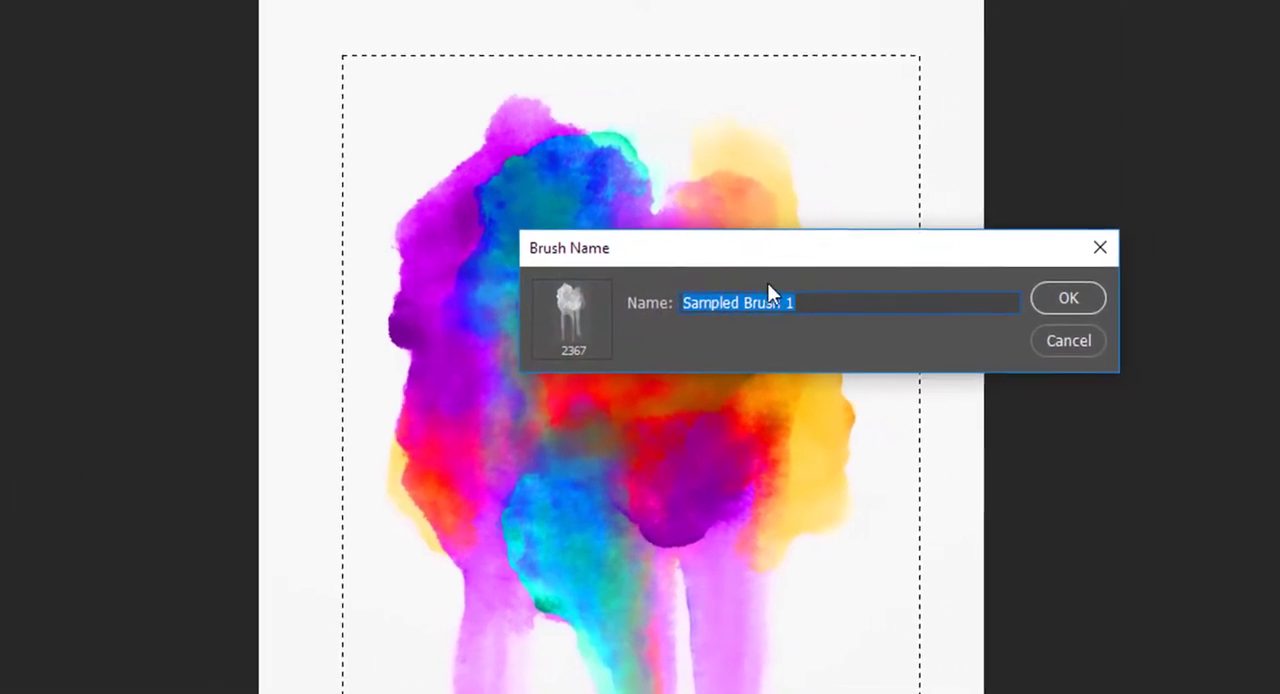
mouse_move(971, 262)
mouse_down()
mouse_move(990, 168)
mouse_move(1036, 111)
mouse_up()
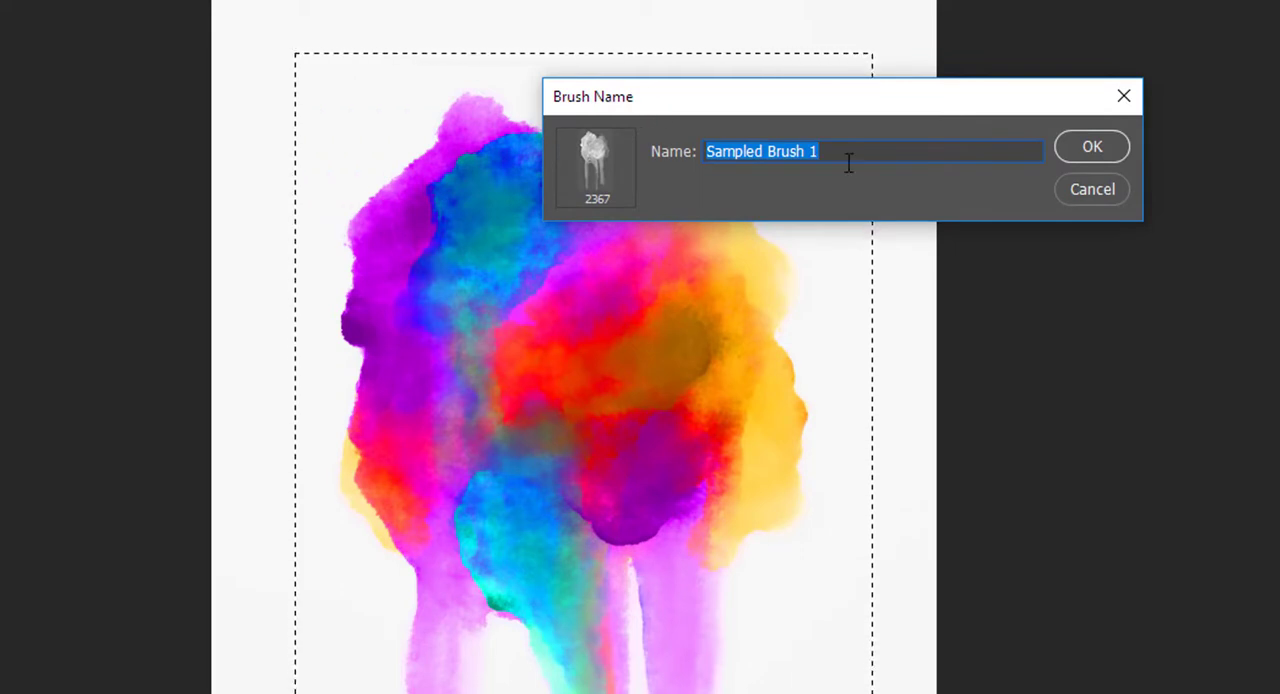
text(Freelance Pak)
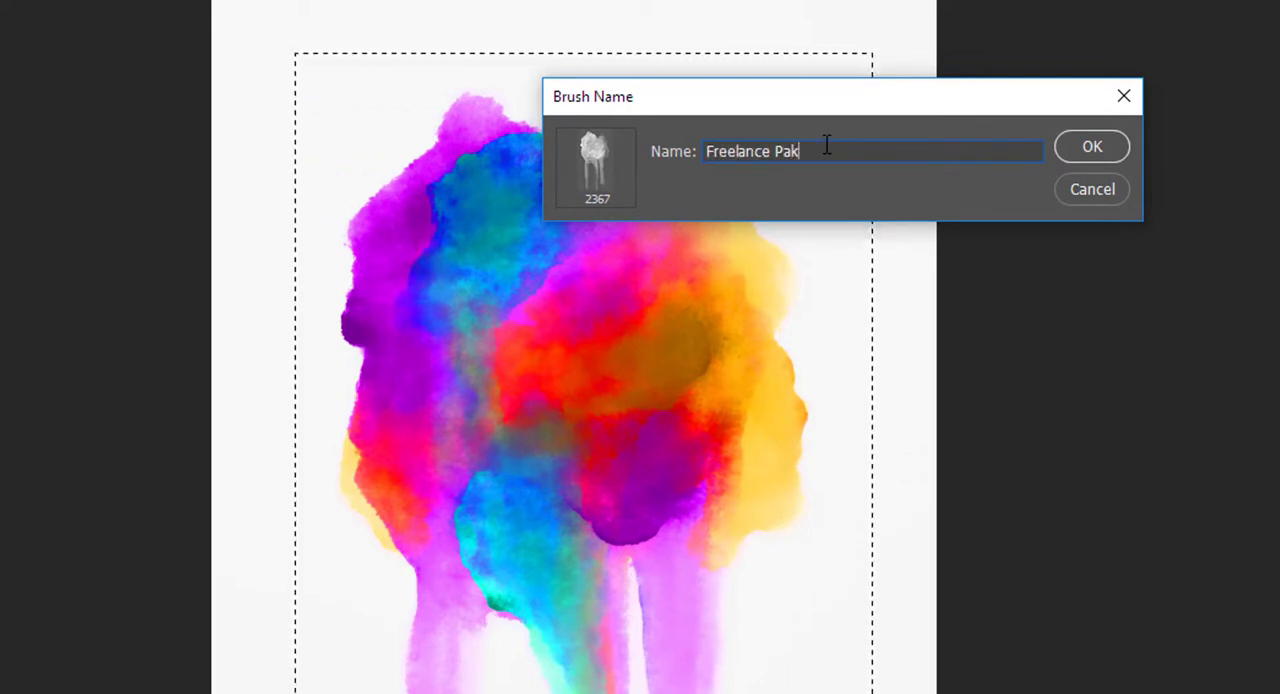
text(istan )
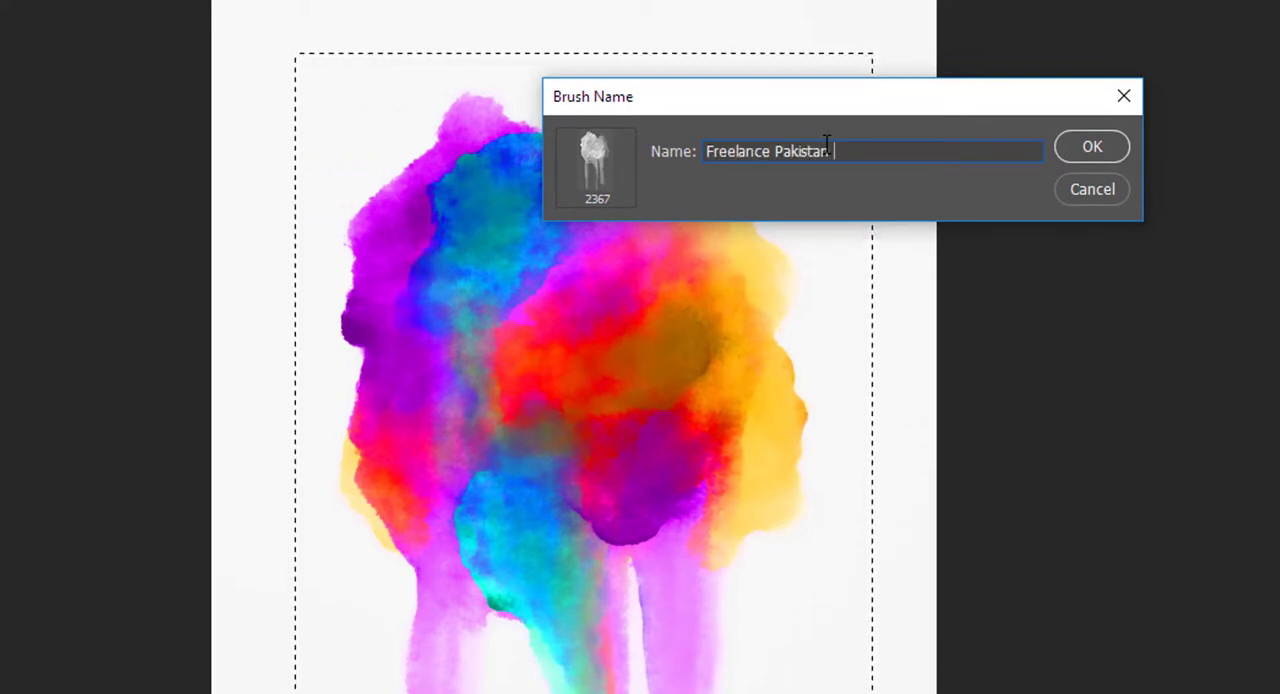
text(Splatter 1)
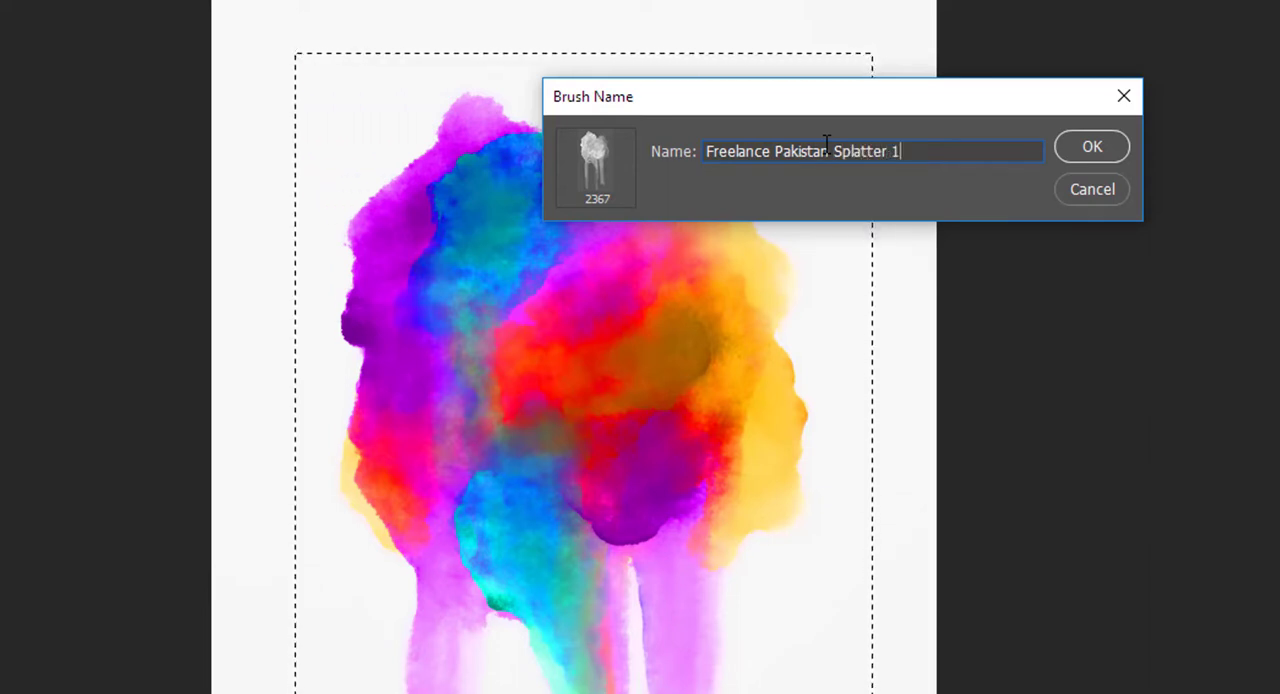
click(1091, 148)
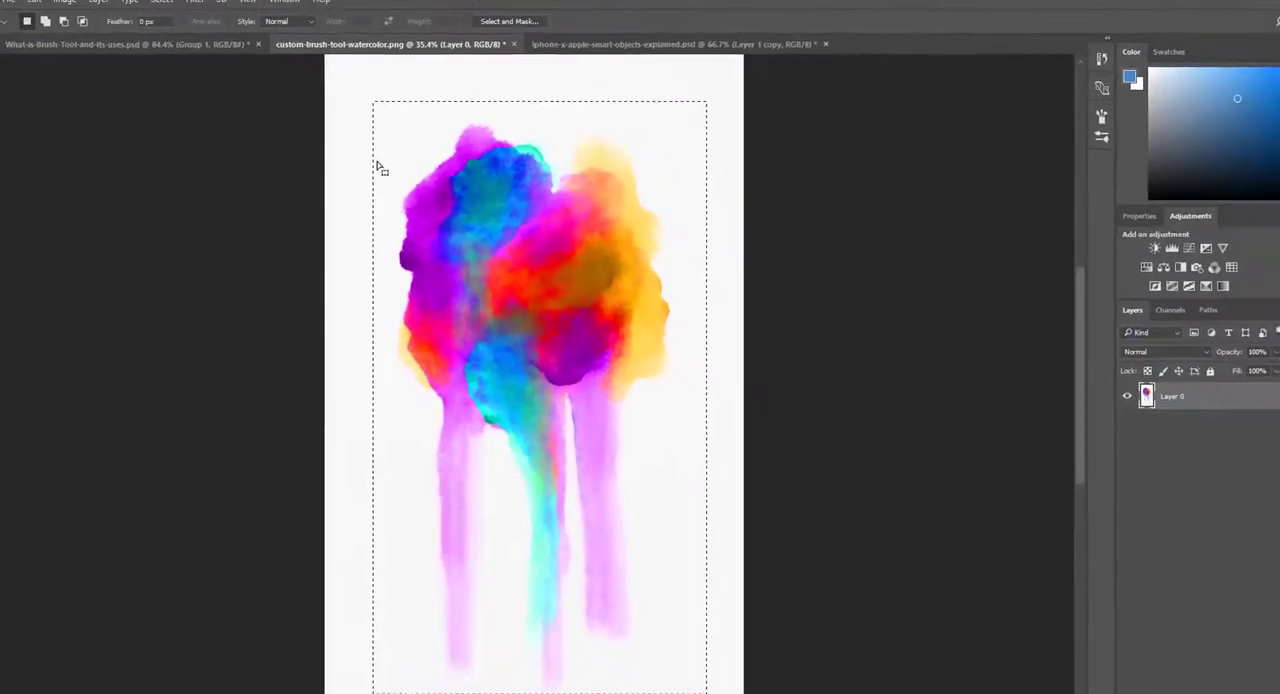
Step: Activate the Brush tool and check the new 2367 px watercolor brush at the end of the brush presets
click(12, 191)
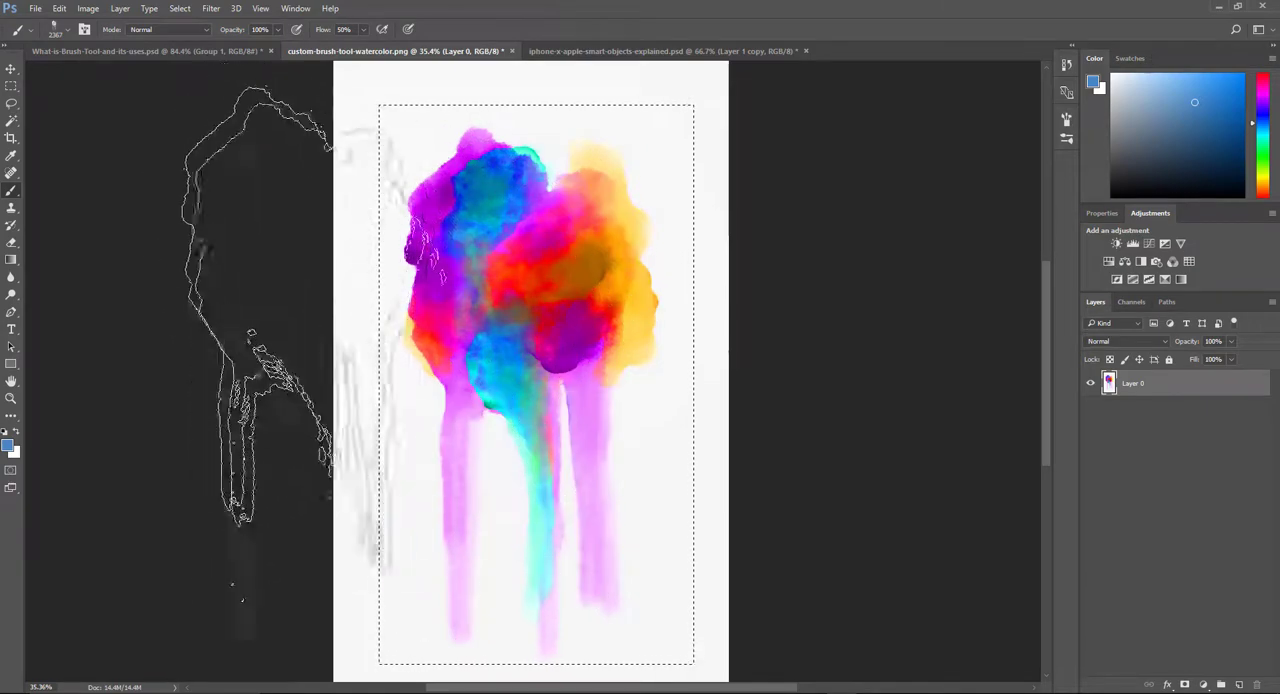
click(68, 31)
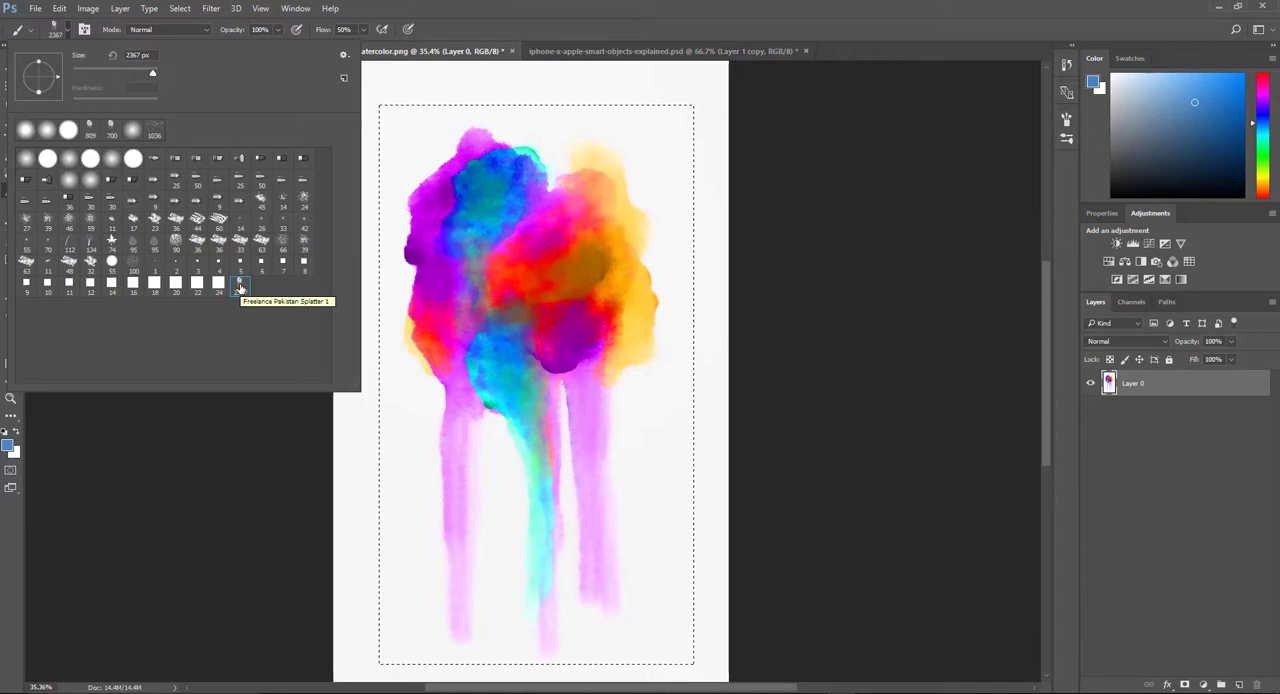
click(1008, 16)
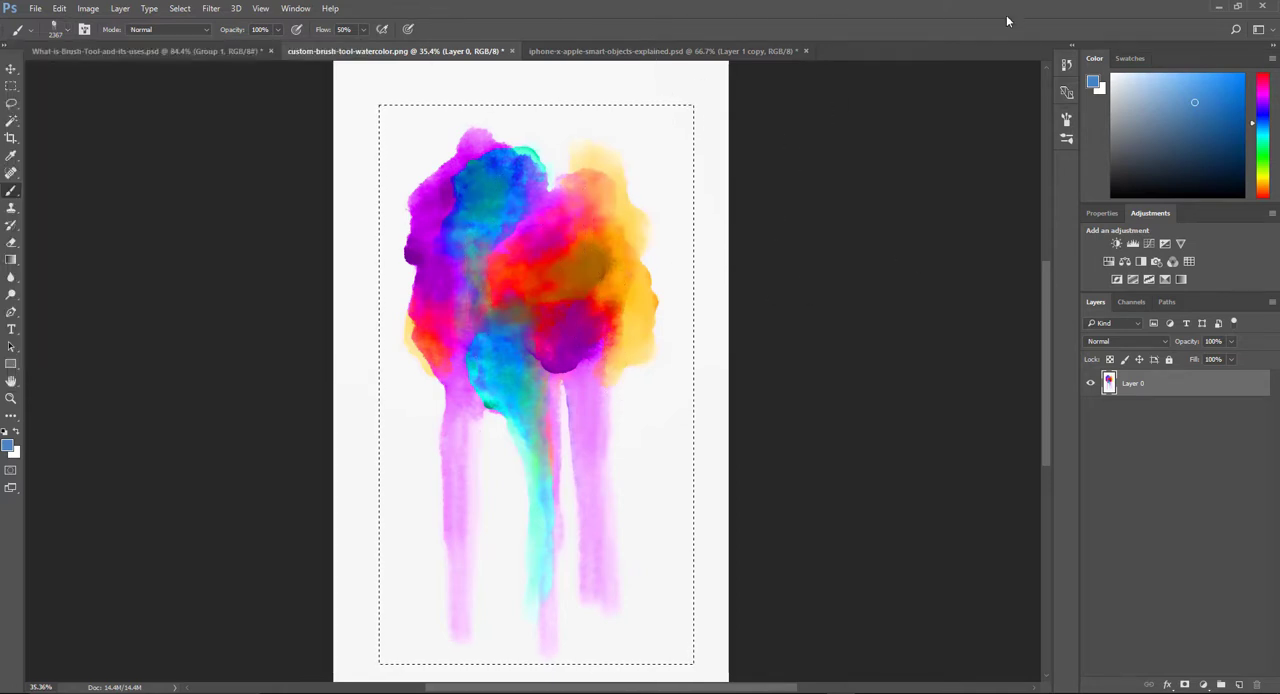
Step: Add a new layer above the watercolor artwork and hide Layer 0
click(1239, 685)
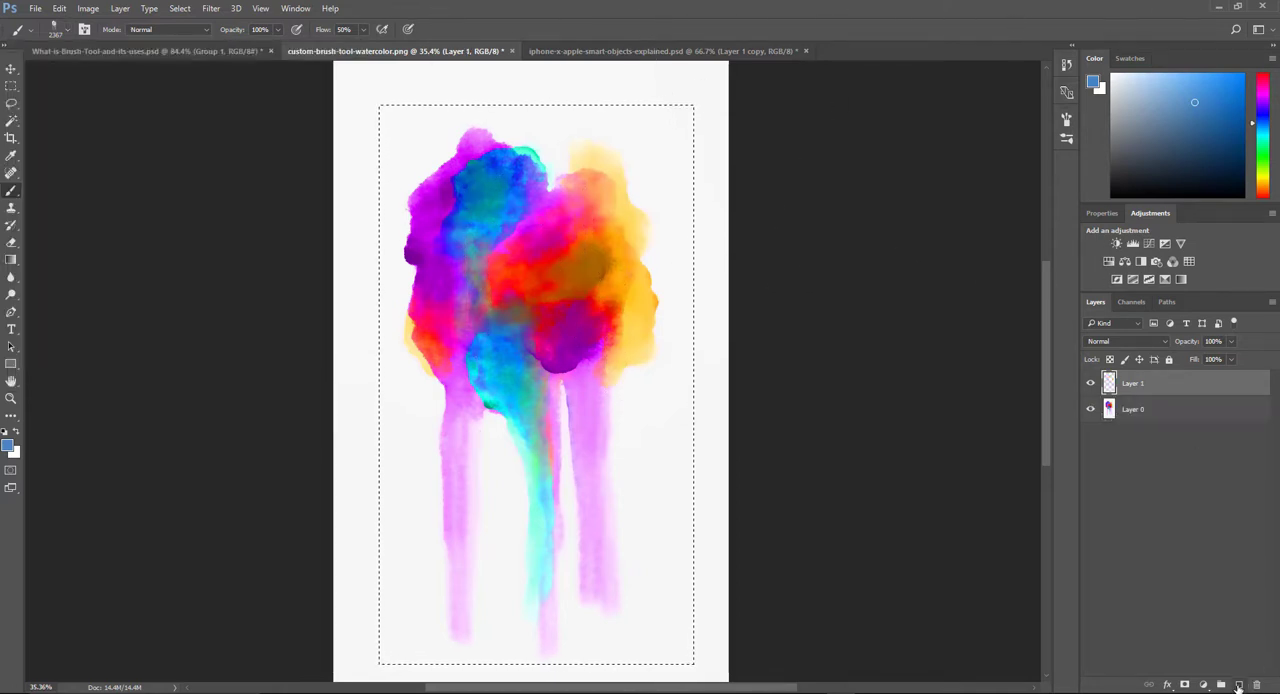
click(1093, 410)
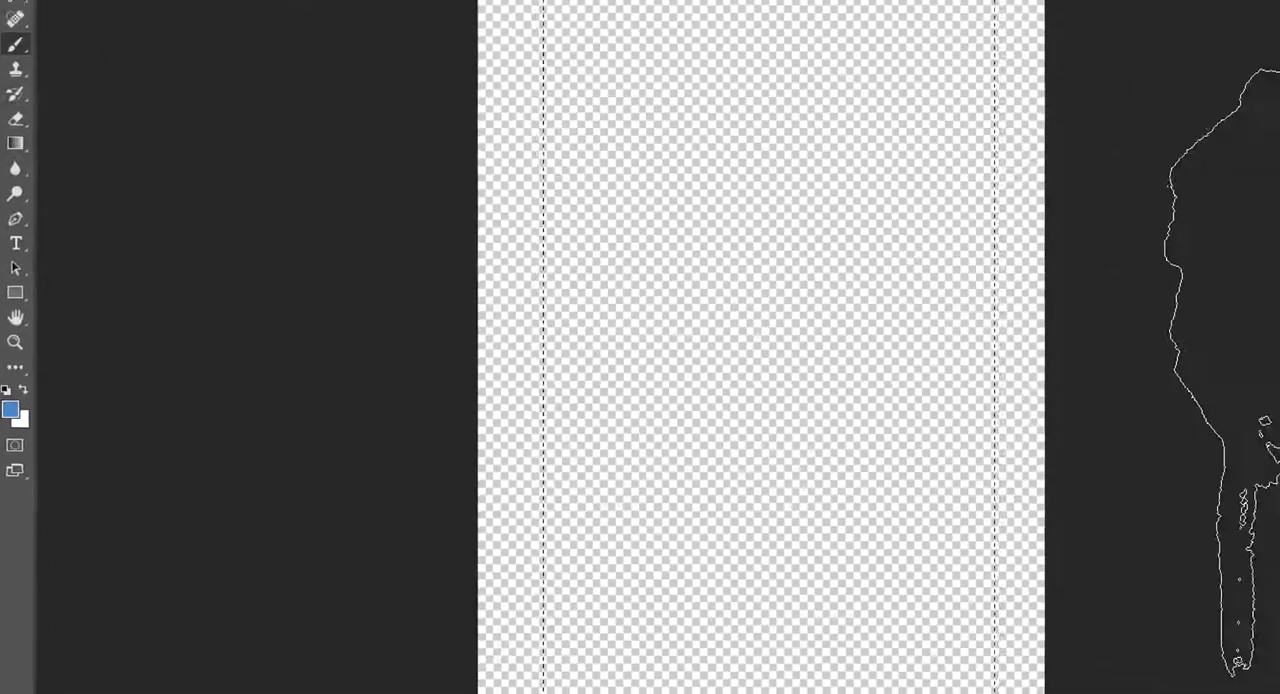
Step: Fill the selected area of Layer 1 with white and with blue, and finish by filling the whole deselected layer with white
key(ctrl+BackSpace)
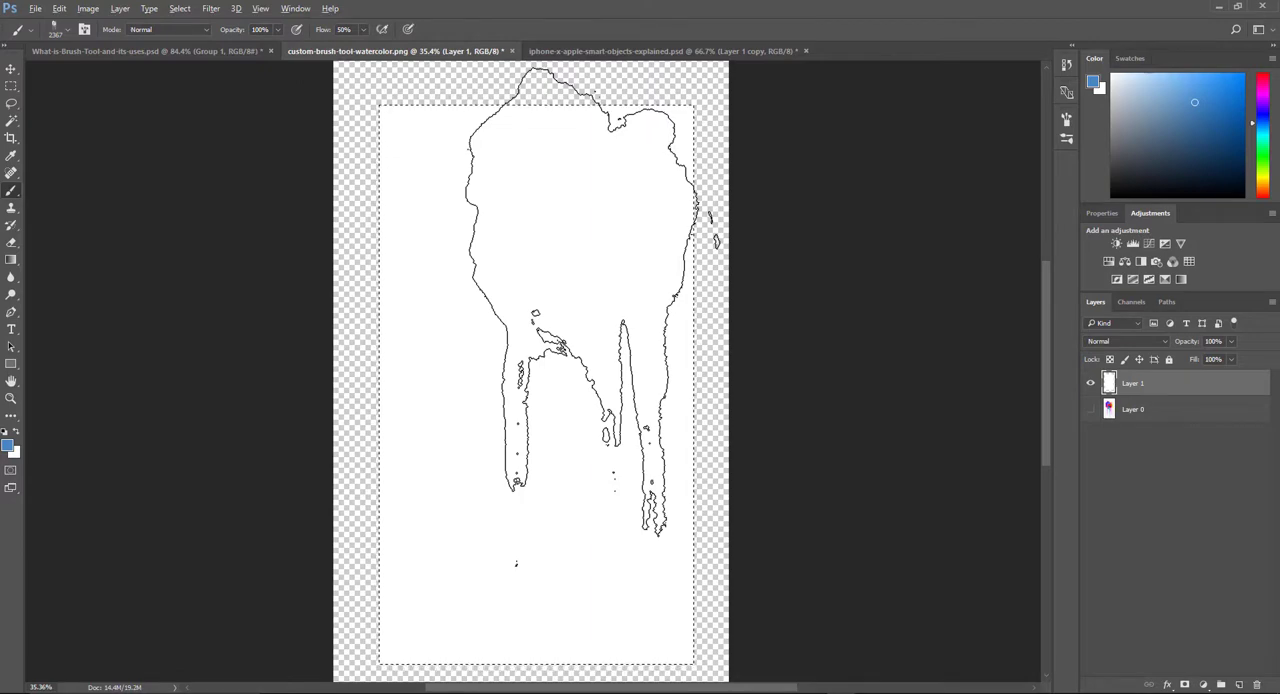
key(alt+BackSpace)
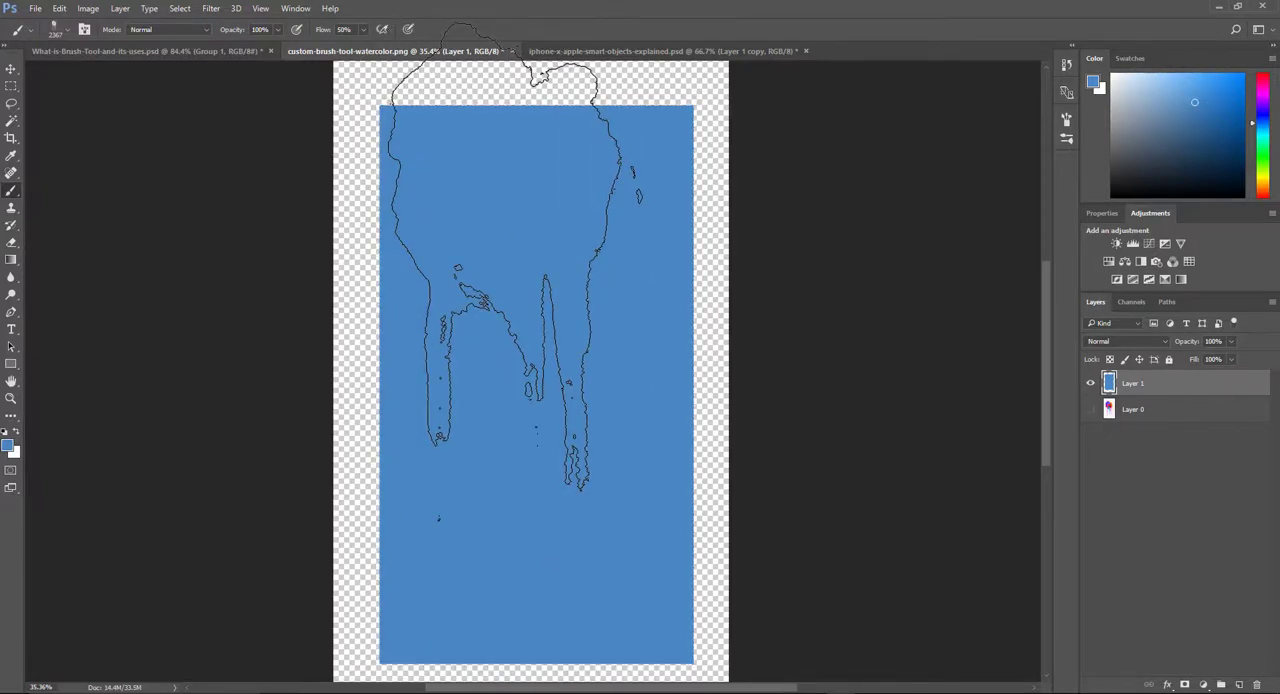
key(ctrl+BackSpace)
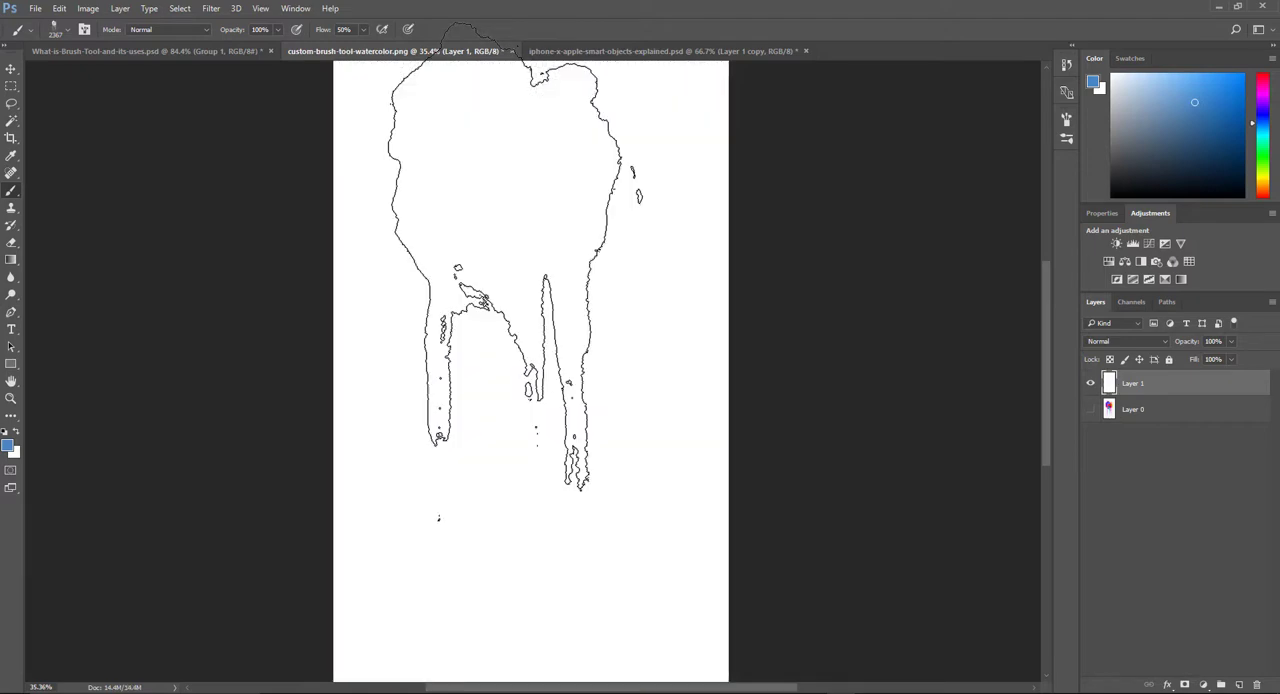
Step: Demonstrate zooming in and out on the blank white canvas, finishing at 200% magnification
scroll(426, 276, up, 7)
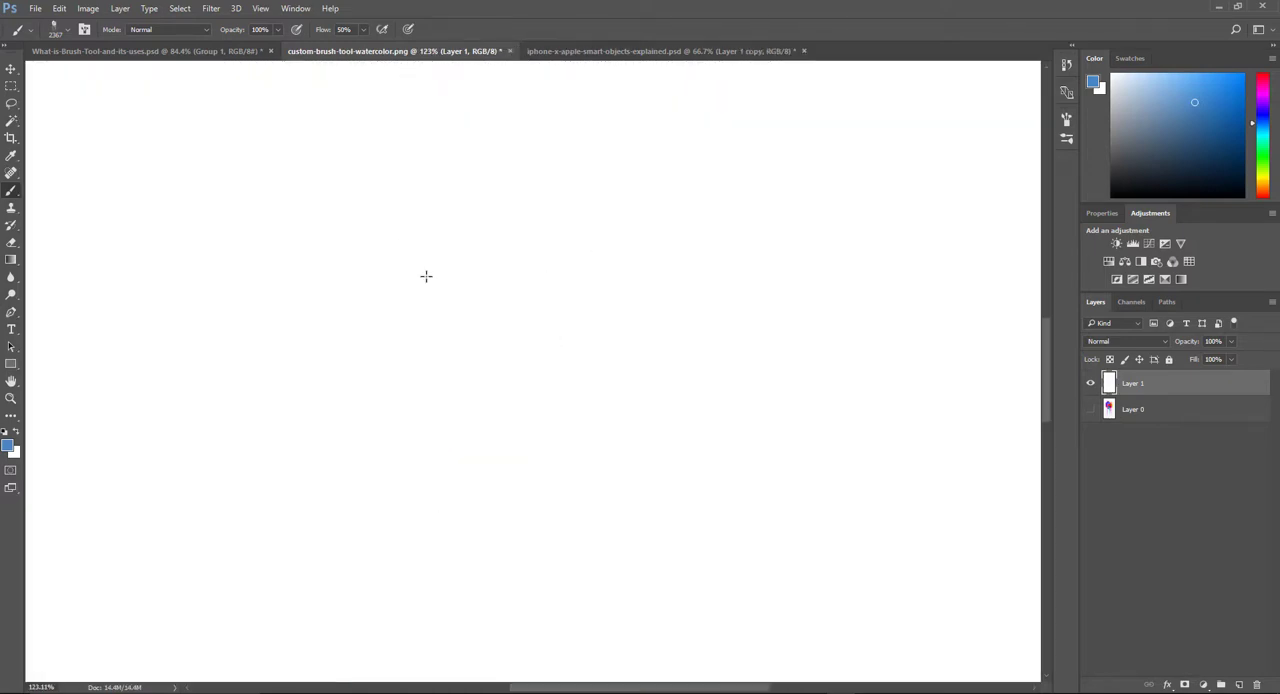
scroll(549, 343, down, 4)
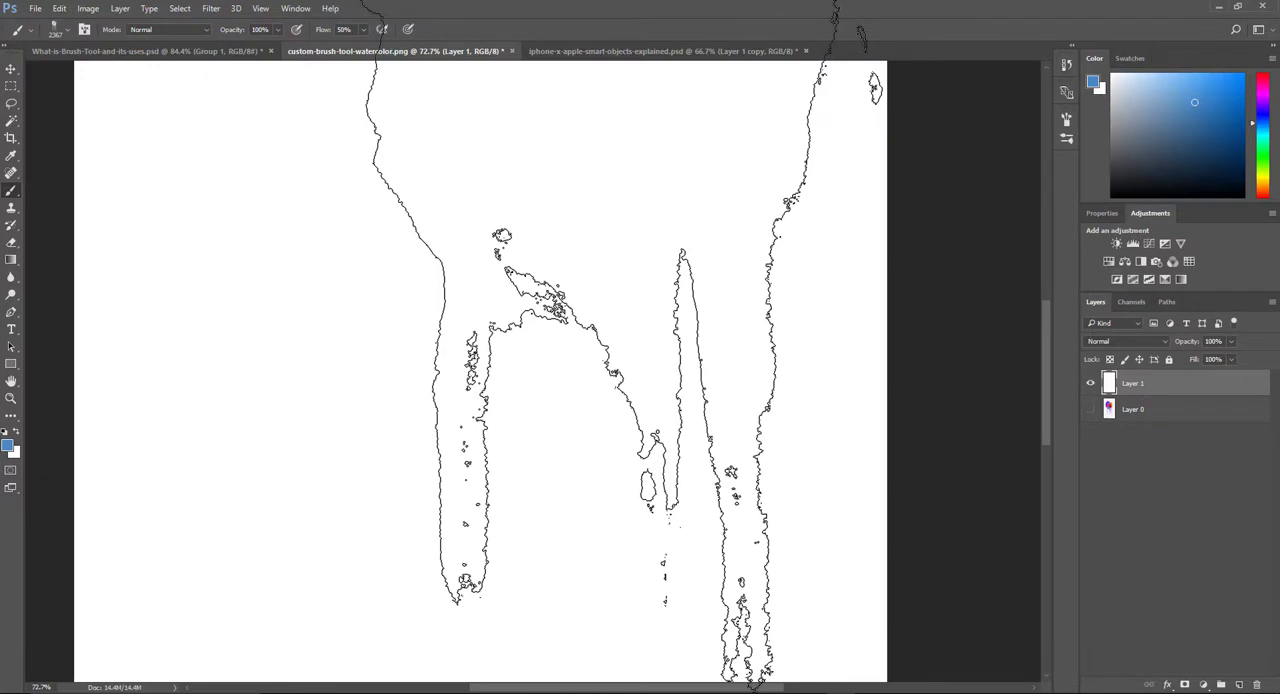
key(ctrl+space)
mouse_move(689, 237)
mouse_down()
mouse_move(594, 246)
mouse_move(746, 266)
mouse_move(624, 271)
mouse_move(723, 283)
mouse_move(626, 286)
mouse_move(717, 297)
mouse_move(614, 280)
mouse_move(691, 294)
mouse_move(709, 306)
mouse_move(631, 303)
mouse_move(700, 323)
mouse_move(594, 301)
mouse_move(757, 326)
mouse_move(637, 331)
mouse_move(739, 341)
mouse_up()
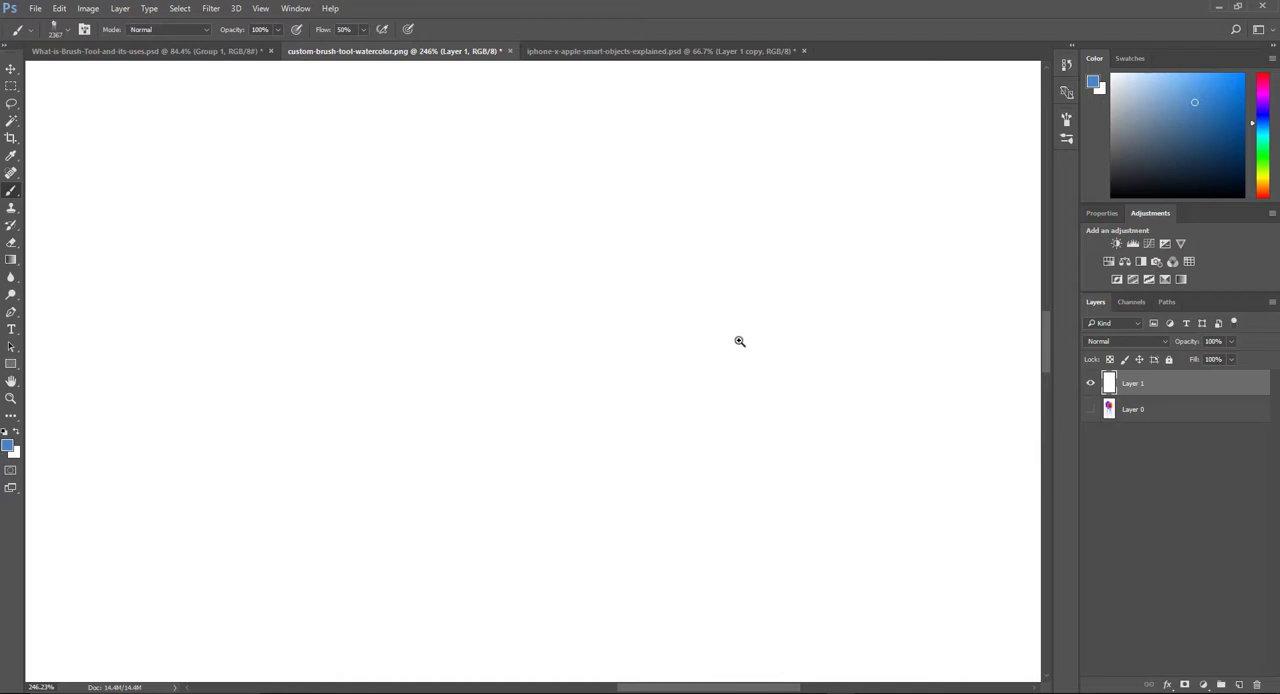
key(ctrl+minus)
key(ctrl+minus)
key(ctrl+minus)
key(ctrl+minus)
key(ctrl+minus)
key(ctrl+minus)
key(ctrl+minus)
key(ctrl+minus)
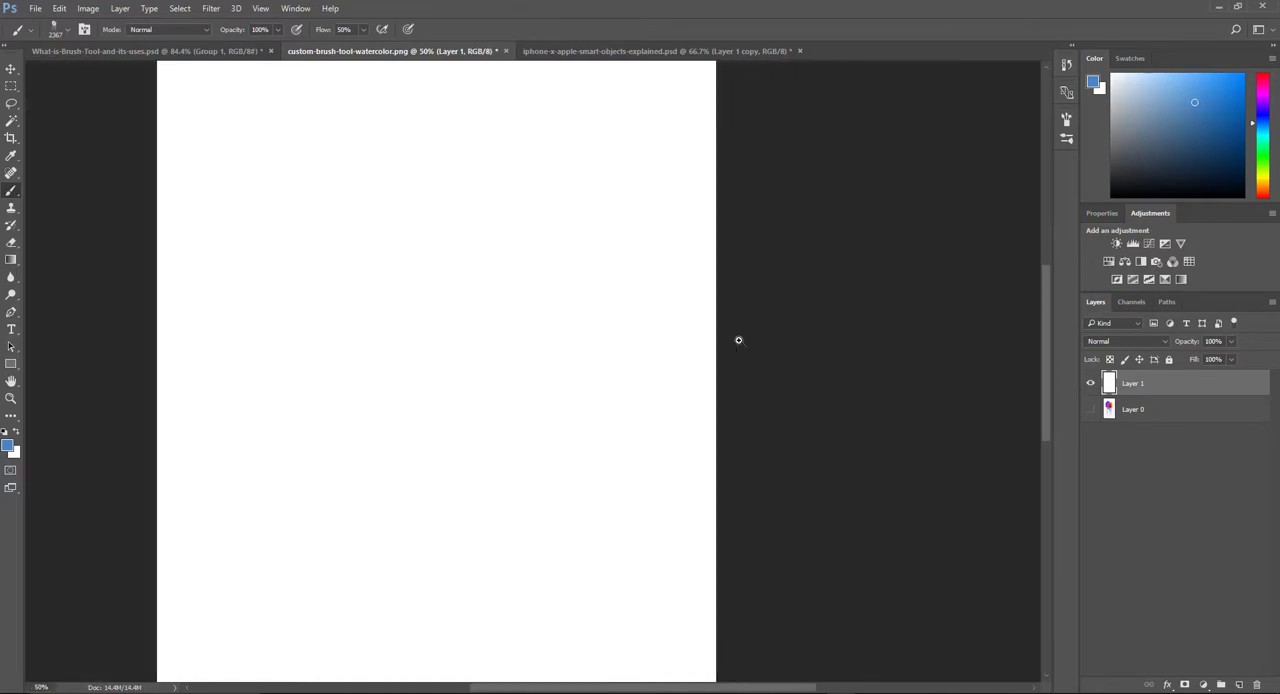
key(ctrl+minus)
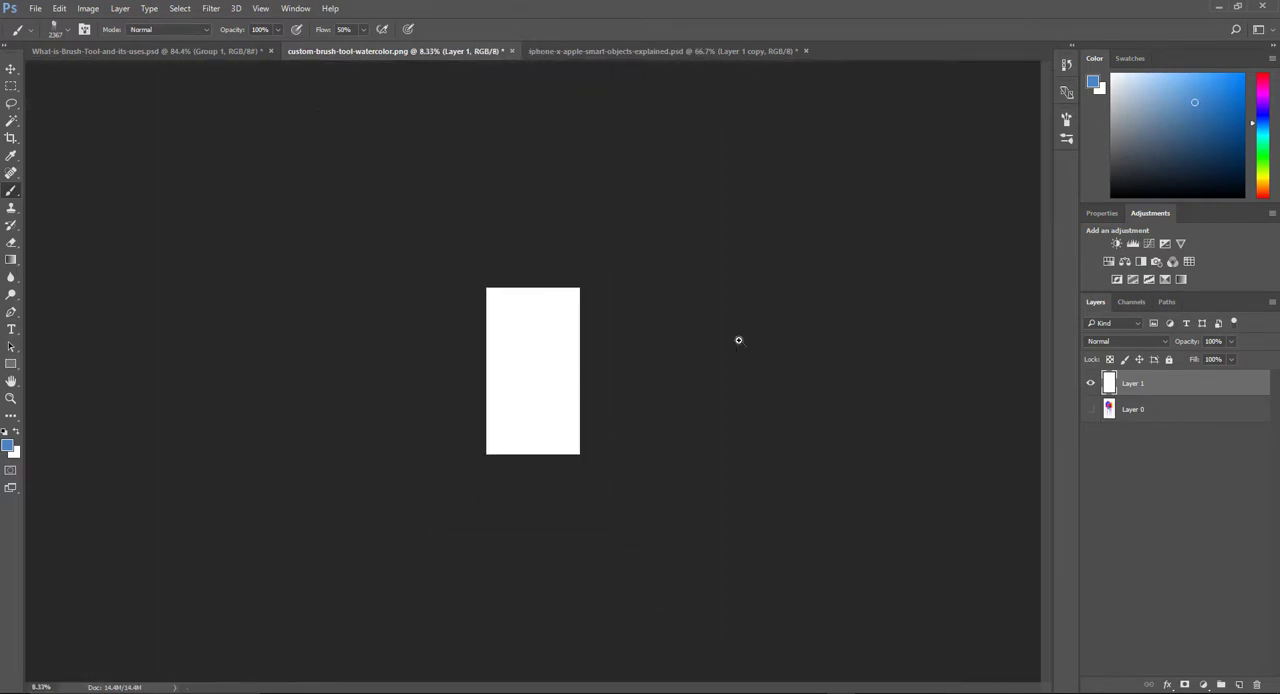
key(ctrl+plus)
key(ctrl+plus)
key(ctrl+plus)
key(ctrl+plus)
key(ctrl+plus)
key(ctrl+plus)
key(ctrl+plus)
key(ctrl+plus)
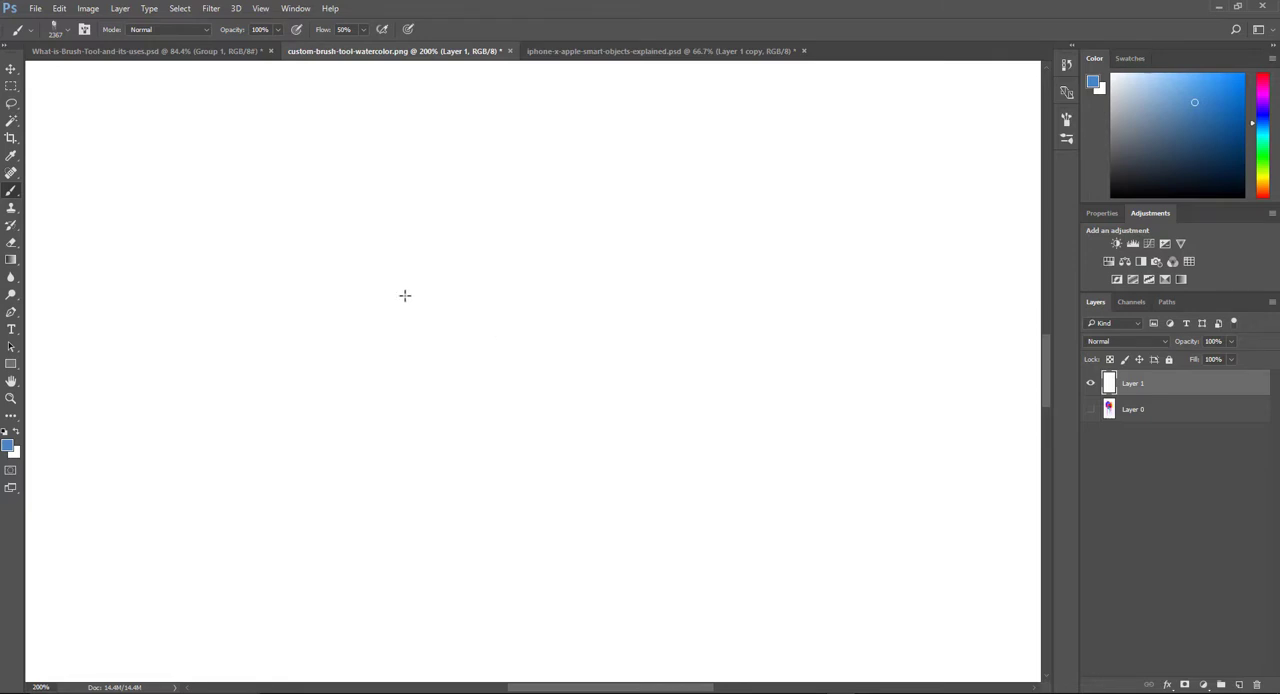
Step: On a new layer, stamp the watercolor brush once in blue at 200 px size and 100% flow
click(1238, 685)
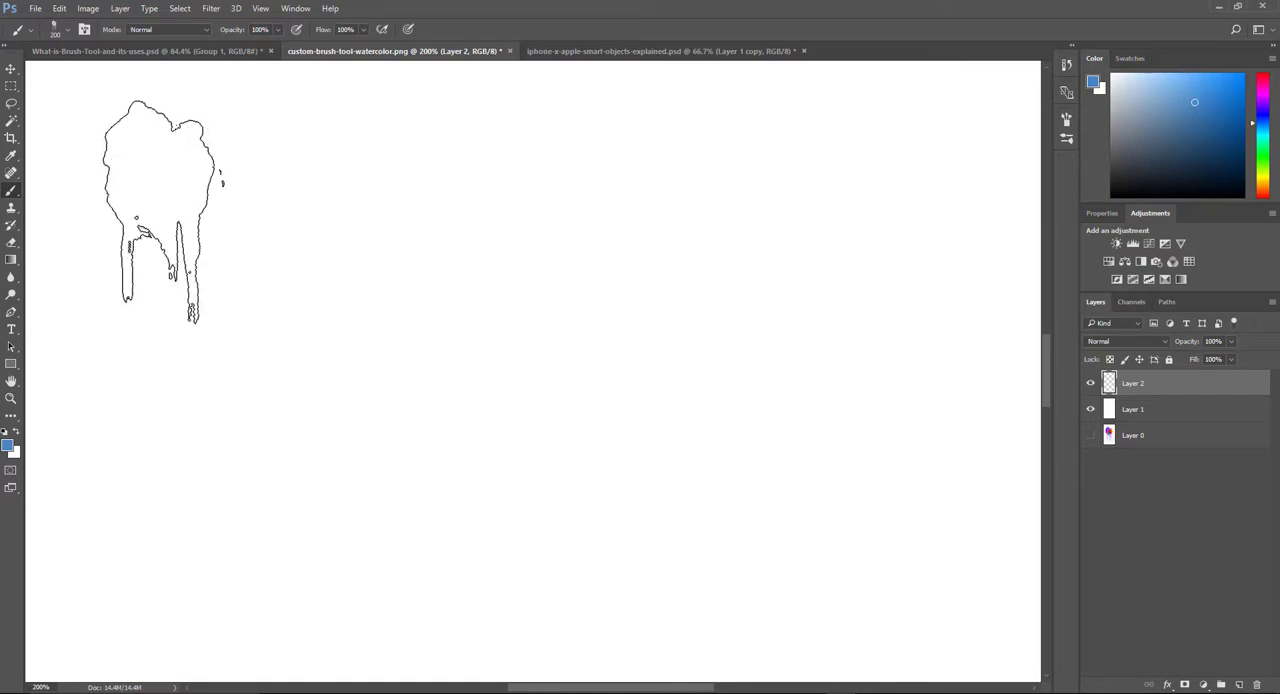
click(165, 220)
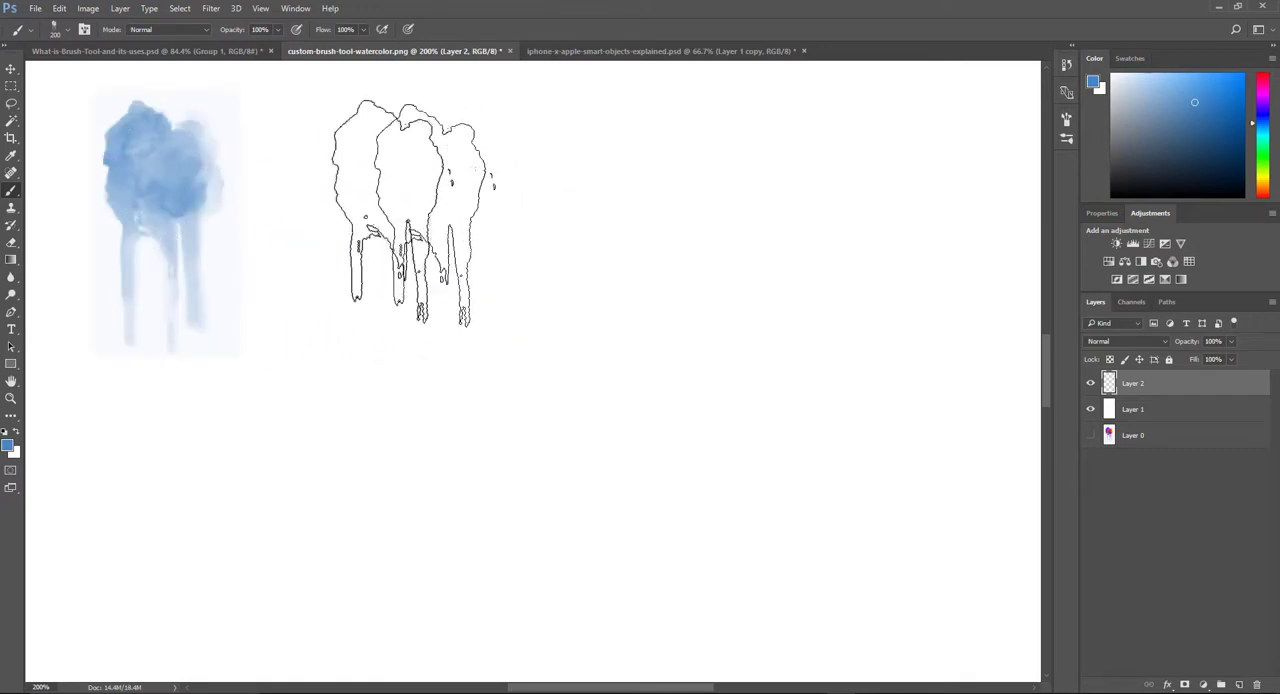
Step: Stamp the watercolor brush in green, lime green, golden yellow and orange, overlapping diagonally down from the blue splatter
click(1264, 149)
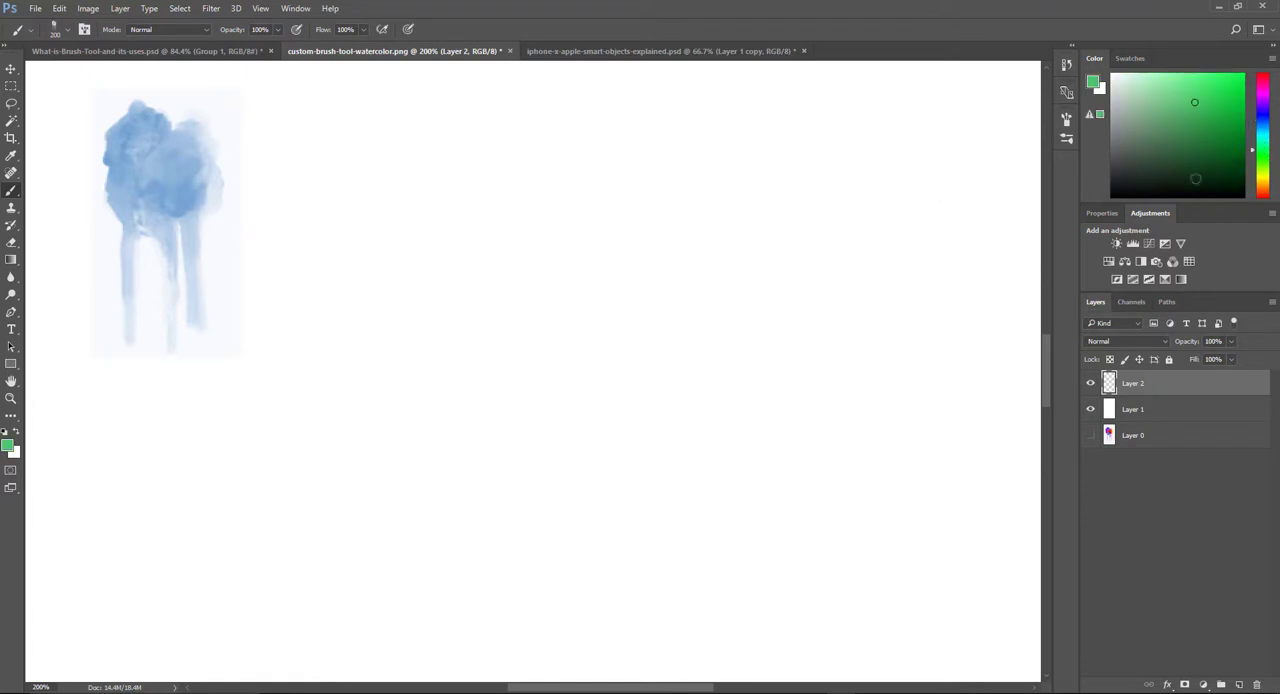
click(210, 248)
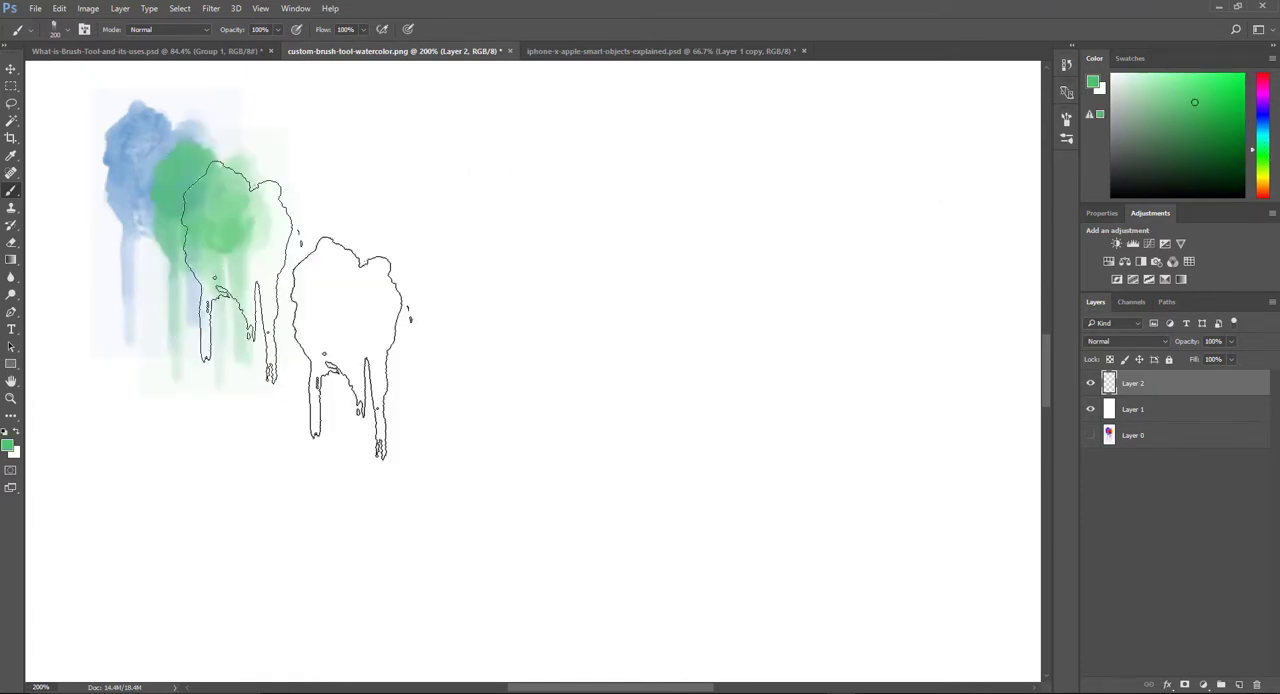
click(1263, 169)
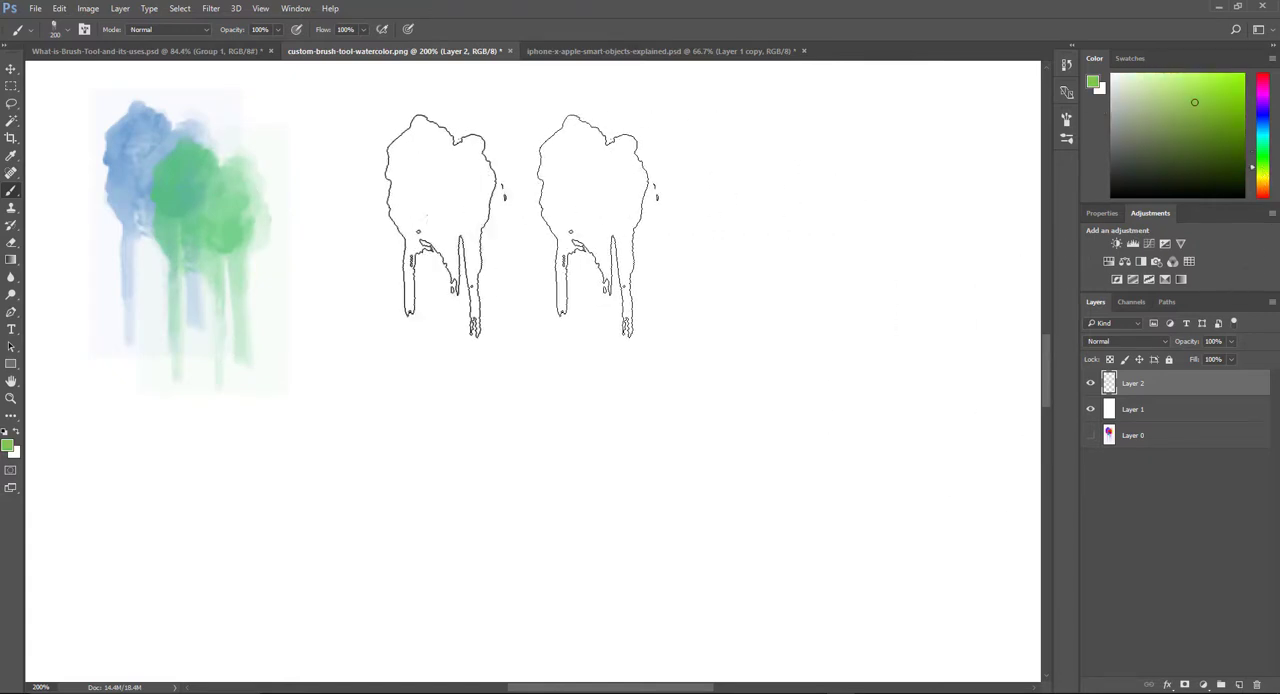
click(257, 289)
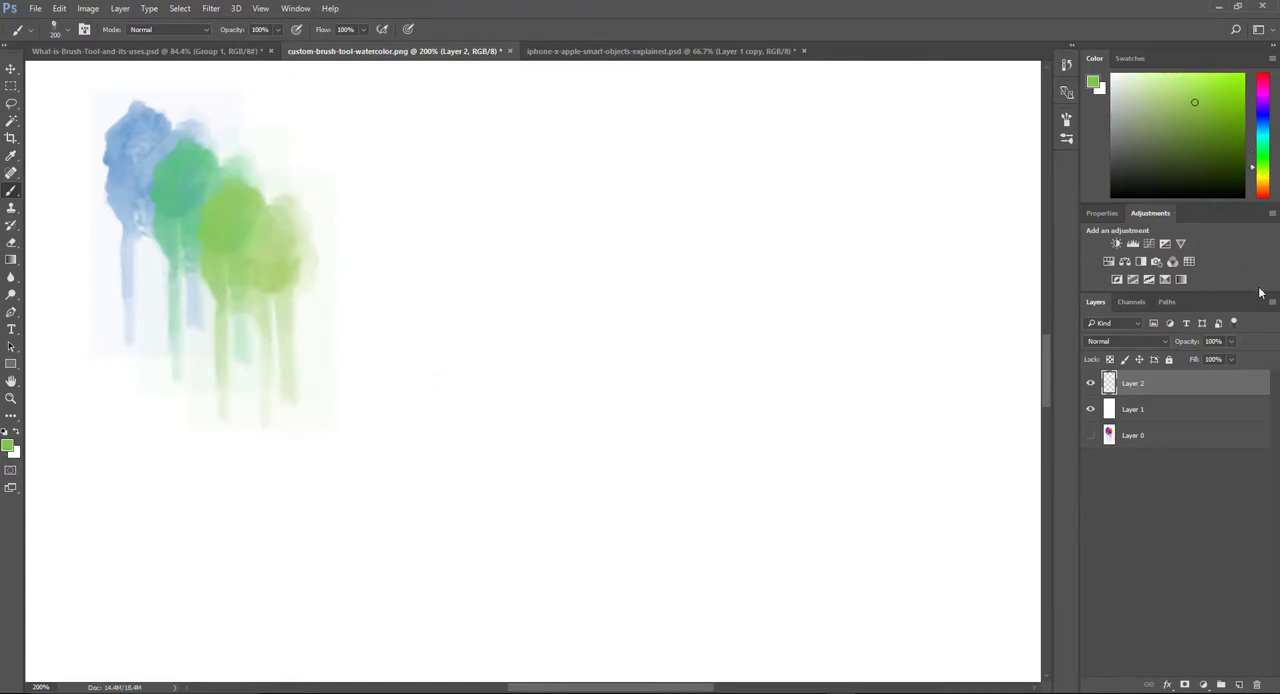
click(1263, 184)
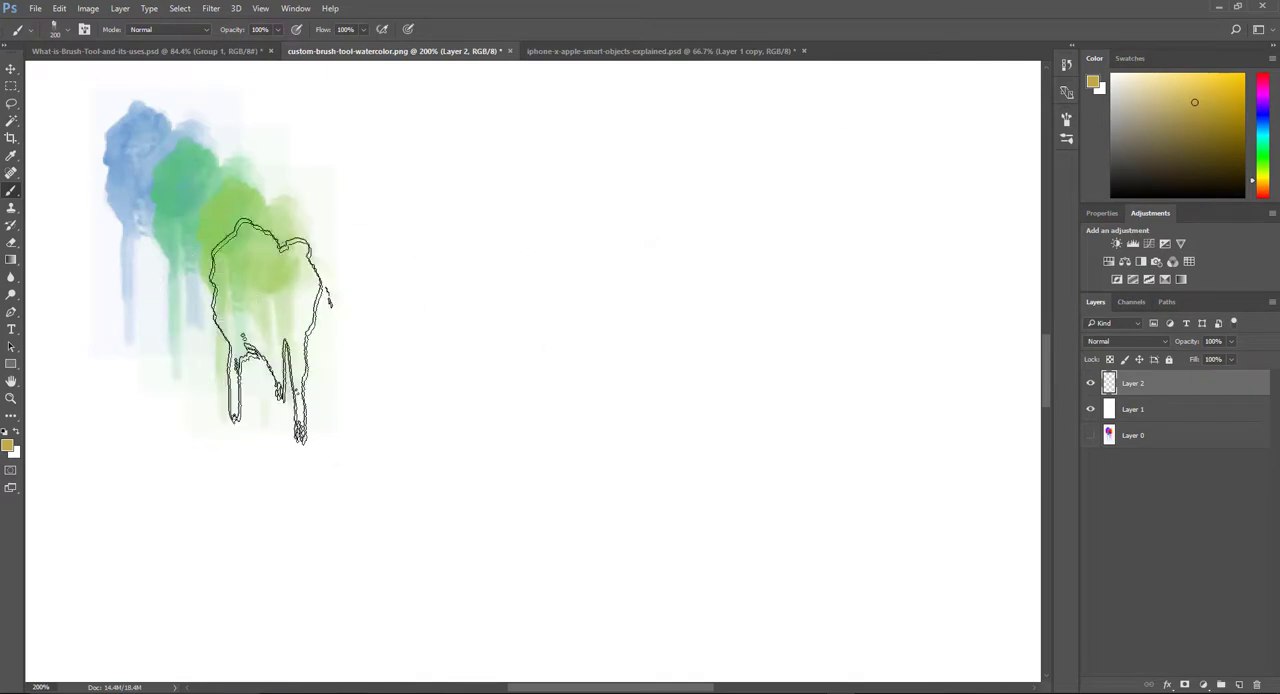
click(278, 322)
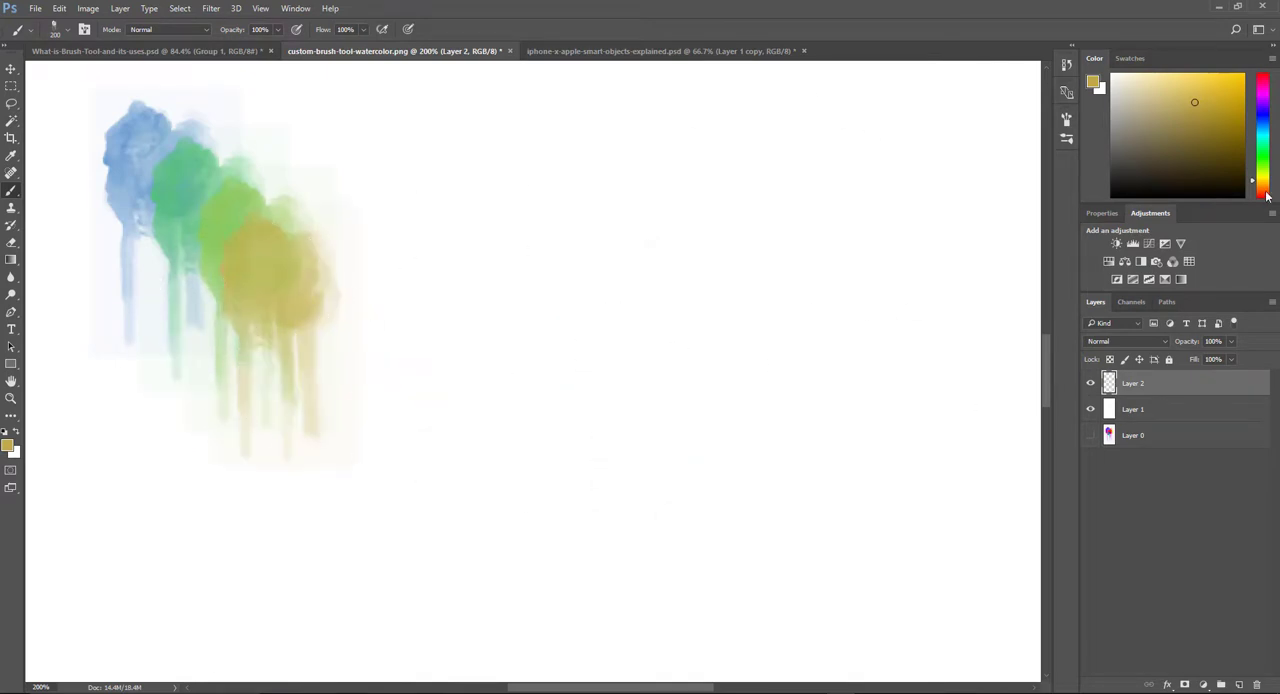
click(1264, 195)
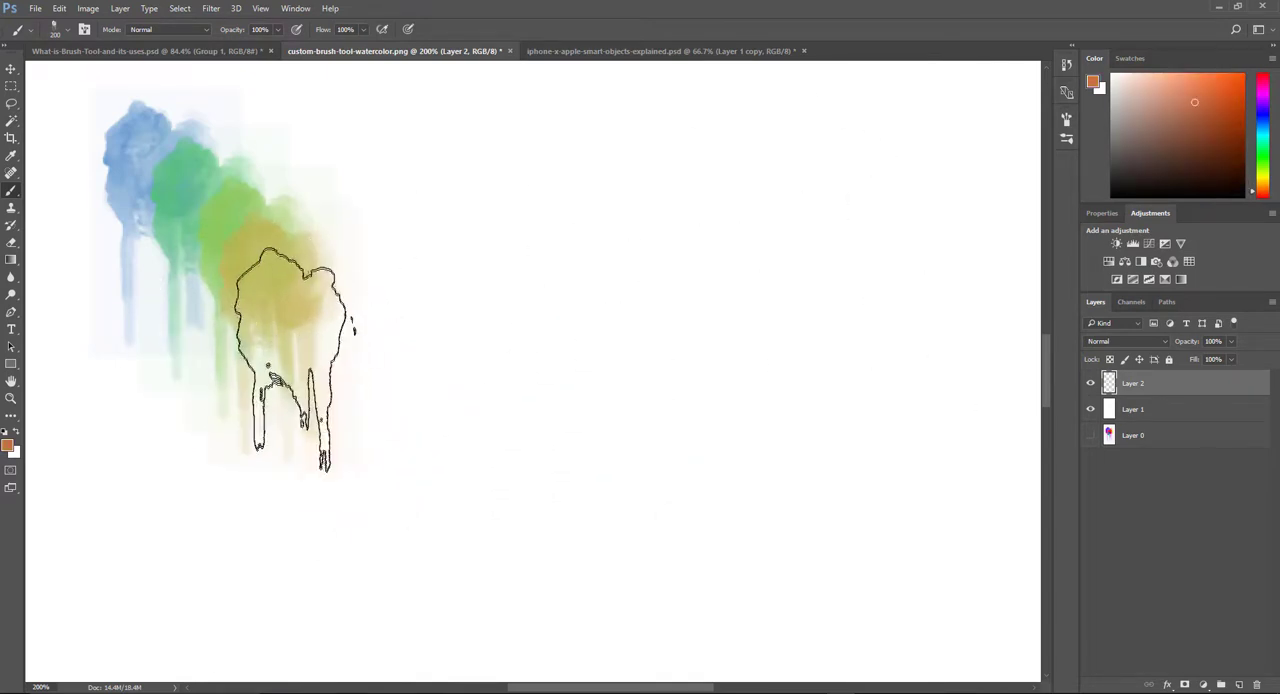
click(295, 358)
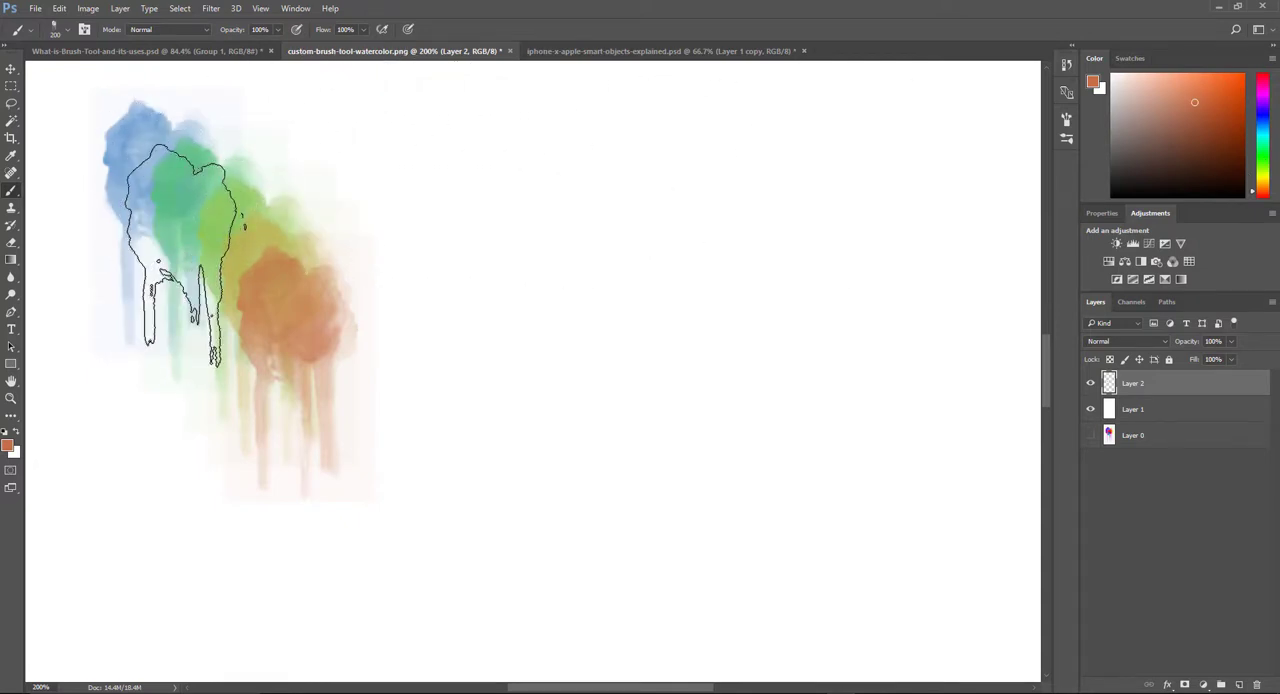
Step: Enable Shape Dynamics for the watercolor brush, set Size Jitter to 100%, and paint orange splatters over the upper middle of the canvas
click(84, 29)
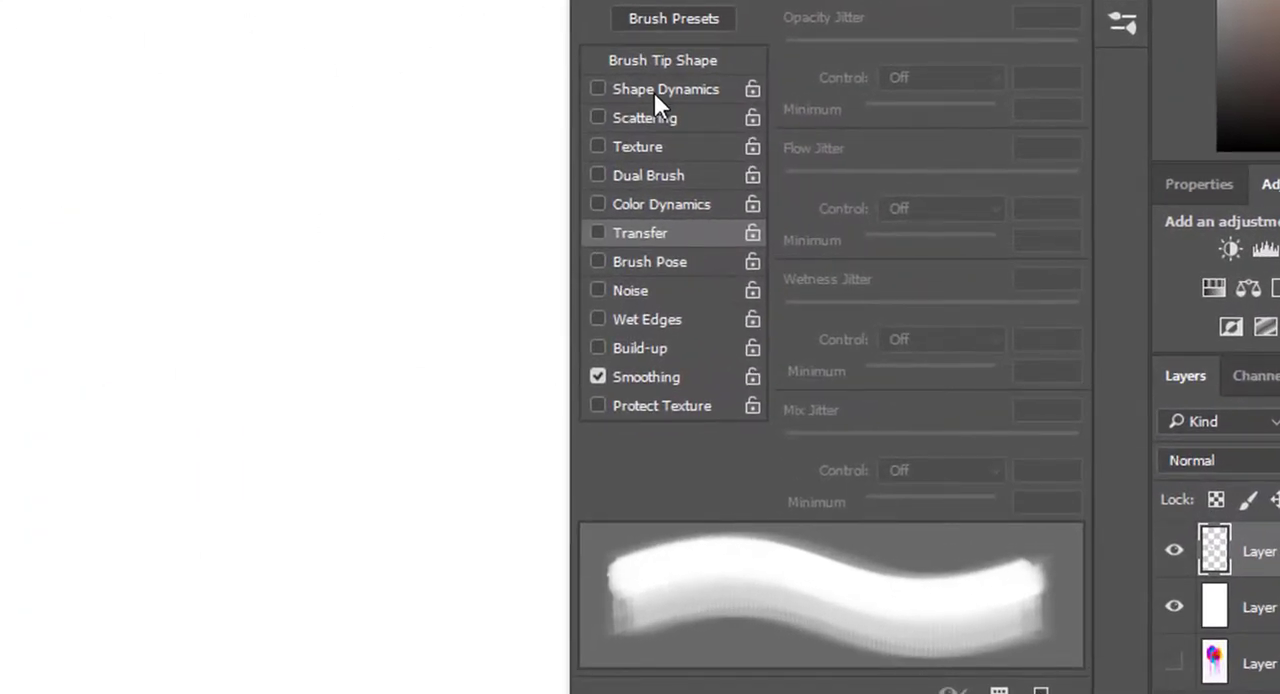
click(625, 92)
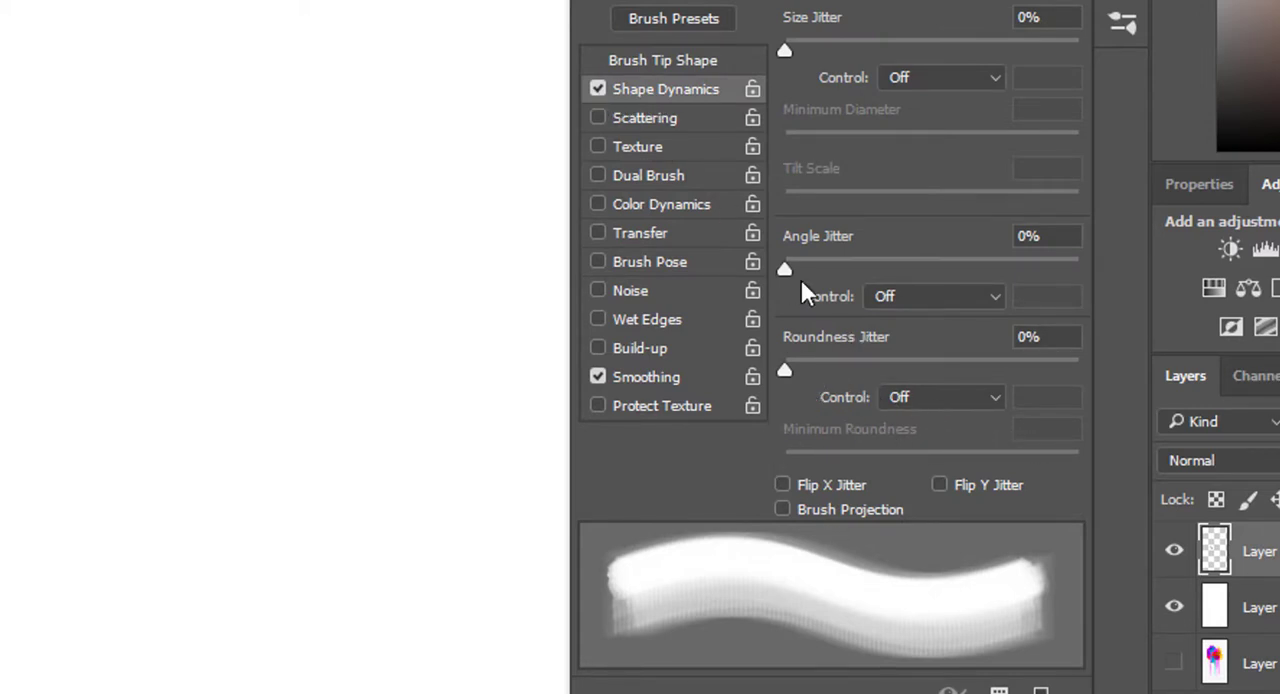
drag(780, 50, 920, 60)
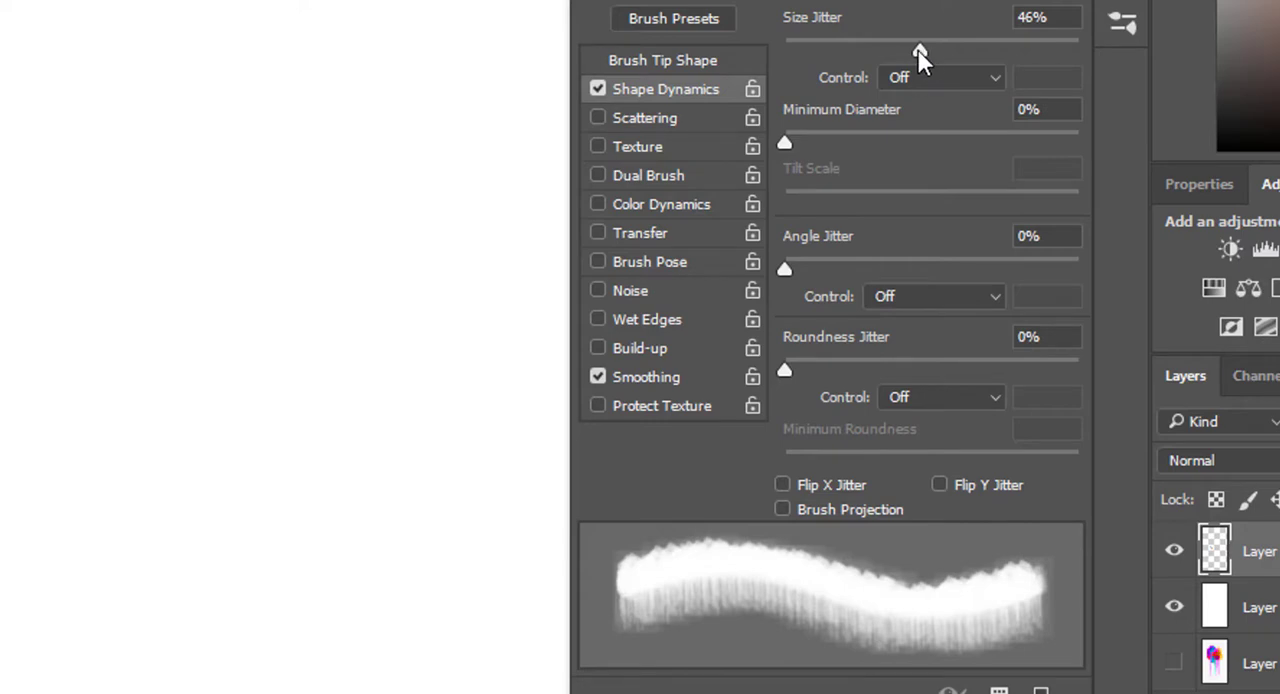
drag(917, 49, 1094, 52)
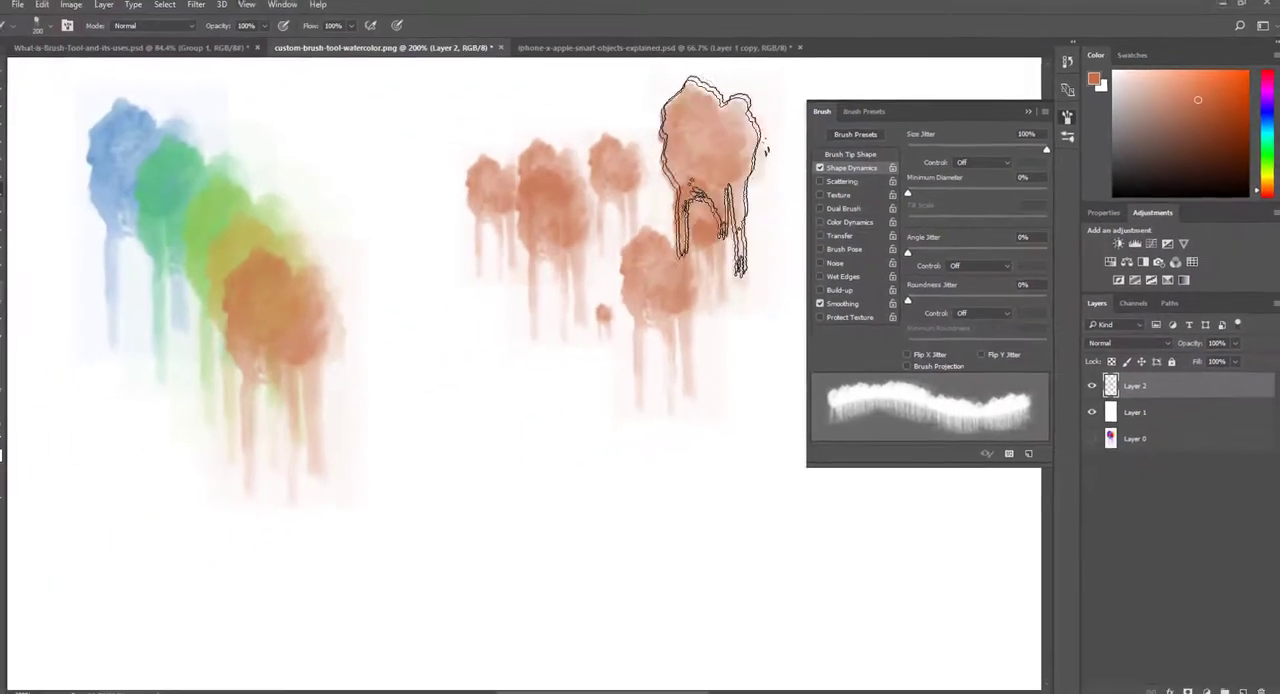
mouse_move(723, 169)
mouse_down()
mouse_move(661, 345)
mouse_move(583, 392)
mouse_move(439, 382)
mouse_move(417, 322)
mouse_move(489, 268)
mouse_move(653, 262)
mouse_move(663, 178)
mouse_move(523, 292)
mouse_move(641, 362)
mouse_move(501, 252)
mouse_move(636, 305)
mouse_move(446, 252)
mouse_move(366, 245)
mouse_move(533, 280)
mouse_move(716, 348)
mouse_move(761, 346)
mouse_move(724, 372)
mouse_move(637, 362)
mouse_up()
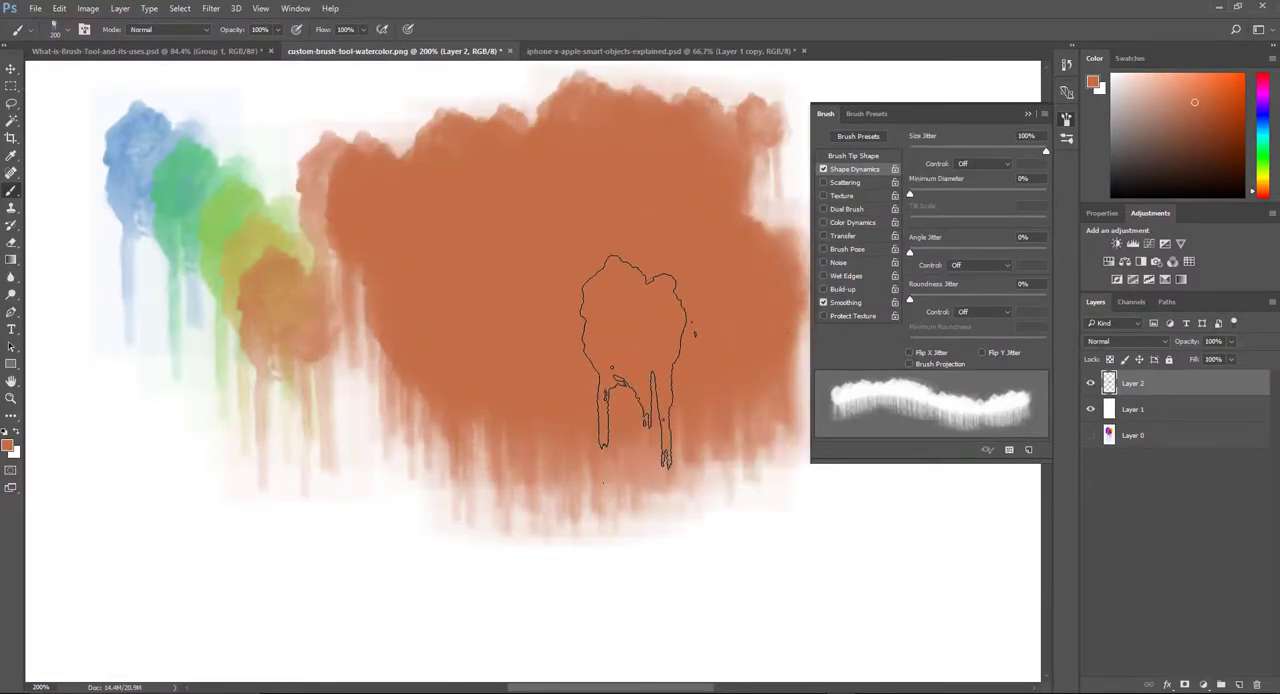
Step: Paint orange splatters across the lower canvas with Minimum Diameter at 100%, and return Minimum Diameter to 0%
drag(912, 193, 1059, 198)
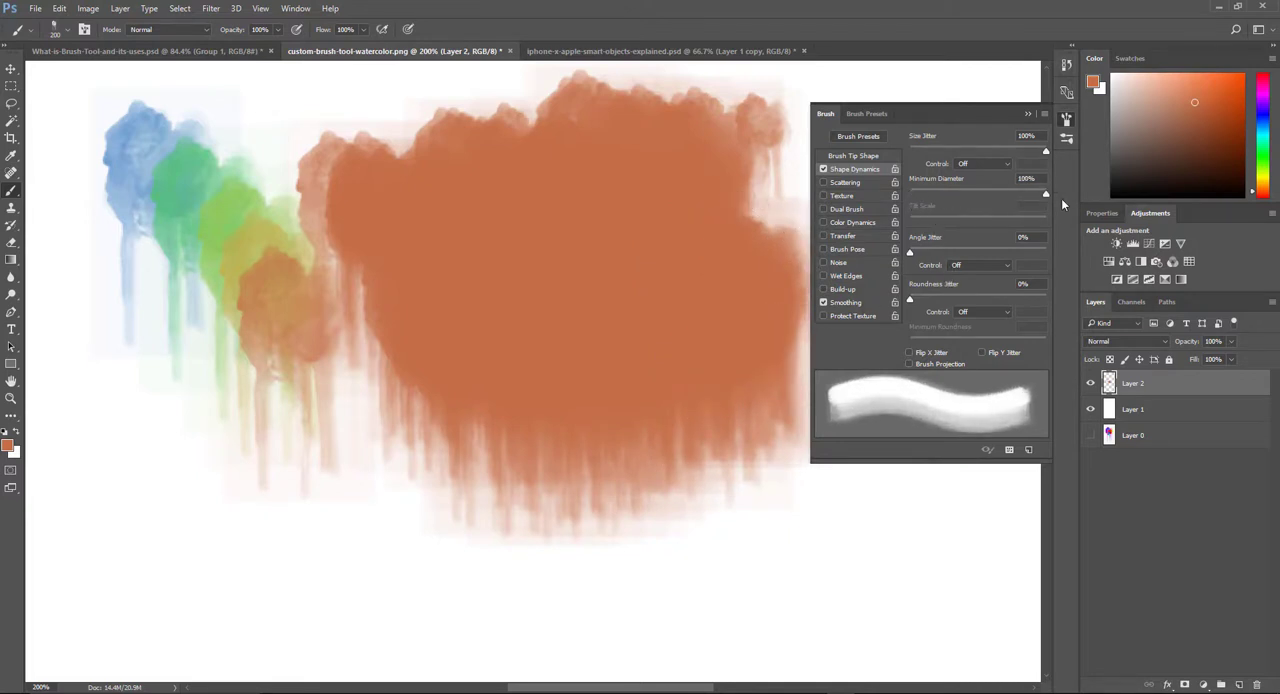
mouse_move(440, 508)
mouse_down()
mouse_move(366, 507)
mouse_move(240, 567)
mouse_move(202, 542)
mouse_move(189, 445)
mouse_move(365, 447)
mouse_move(440, 465)
mouse_move(450, 525)
mouse_move(503, 553)
mouse_move(752, 570)
mouse_move(650, 585)
mouse_move(666, 543)
mouse_up()
drag(1045, 193, 909, 193)
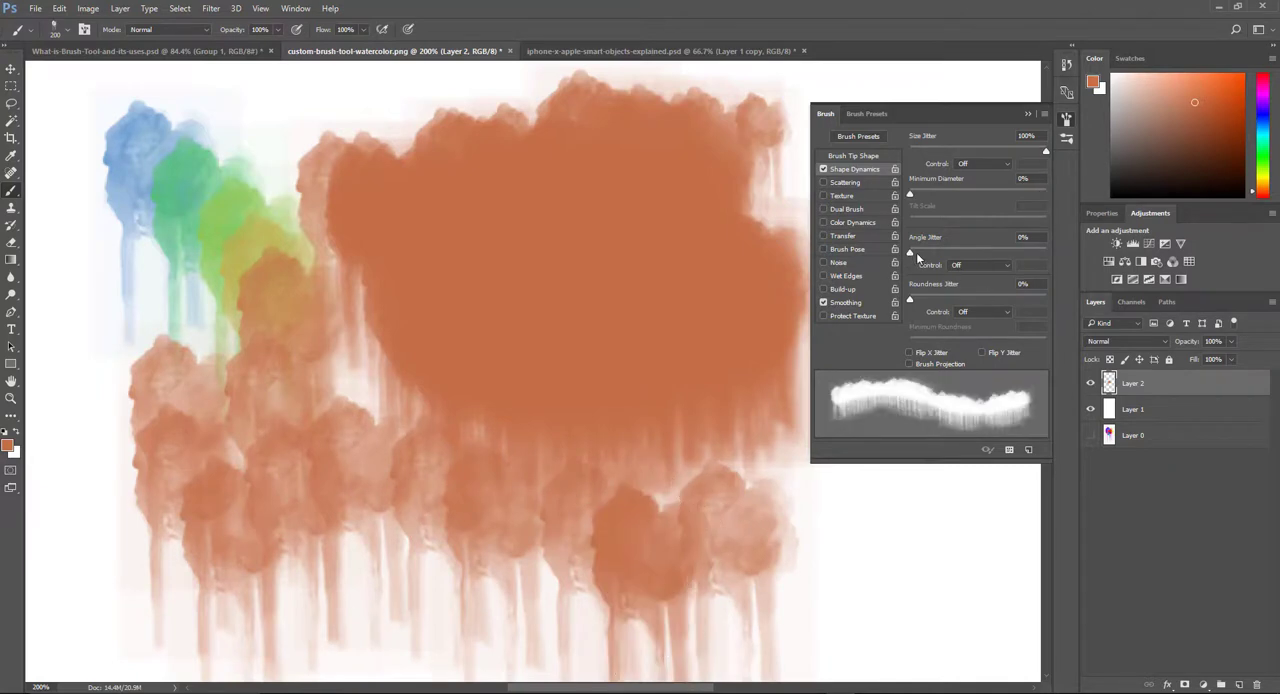
Step: Set Angle Jitter to 100% and paint rotated orange splatters along the lower and left parts of the canvas
mouse_move(916, 252)
mouse_down()
mouse_move(990, 258)
mouse_move(885, 246)
mouse_up()
drag(909, 255, 1061, 255)
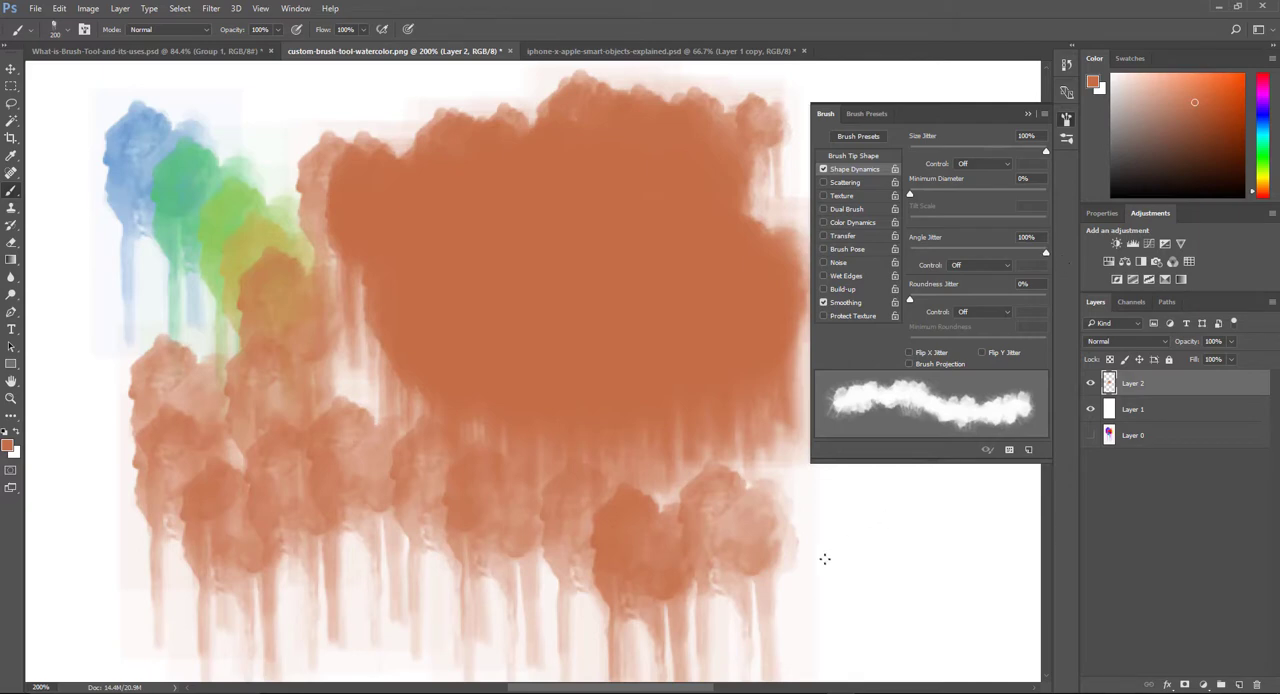
mouse_move(825, 559)
mouse_down()
mouse_move(883, 517)
mouse_move(896, 553)
mouse_move(826, 598)
mouse_move(585, 607)
mouse_up()
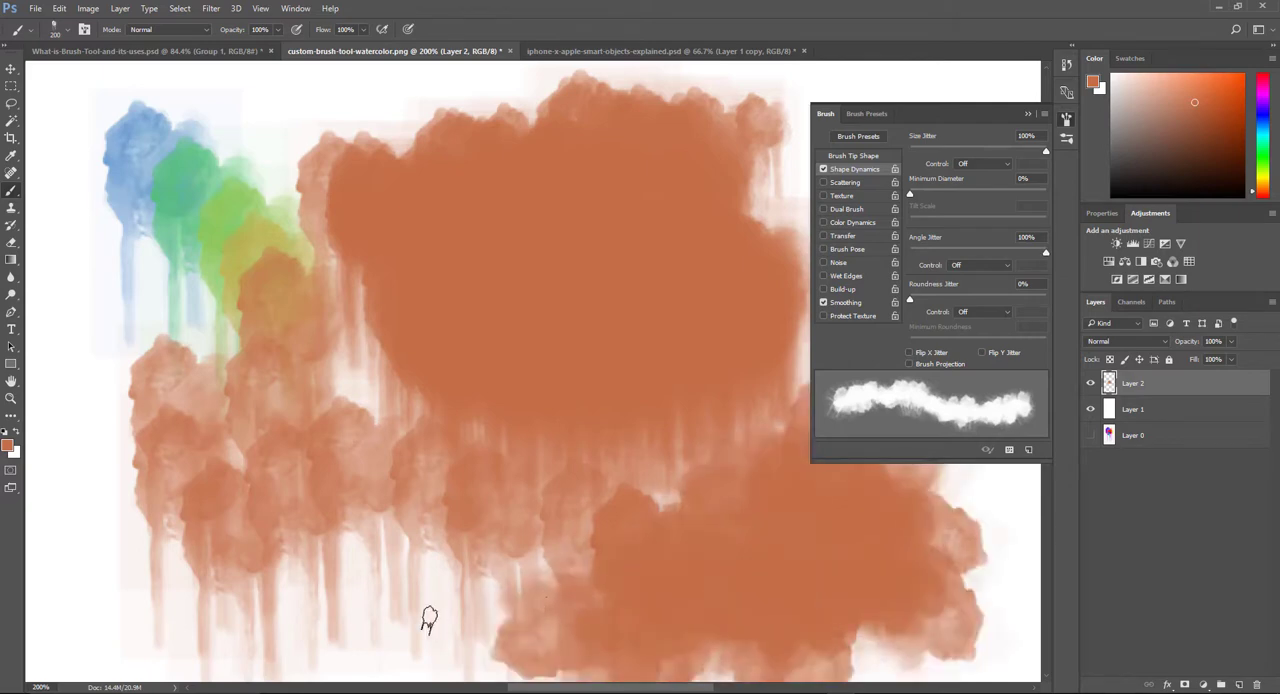
mouse_move(429, 620)
mouse_down()
mouse_move(345, 598)
mouse_move(142, 630)
mouse_move(90, 606)
mouse_move(86, 557)
mouse_up()
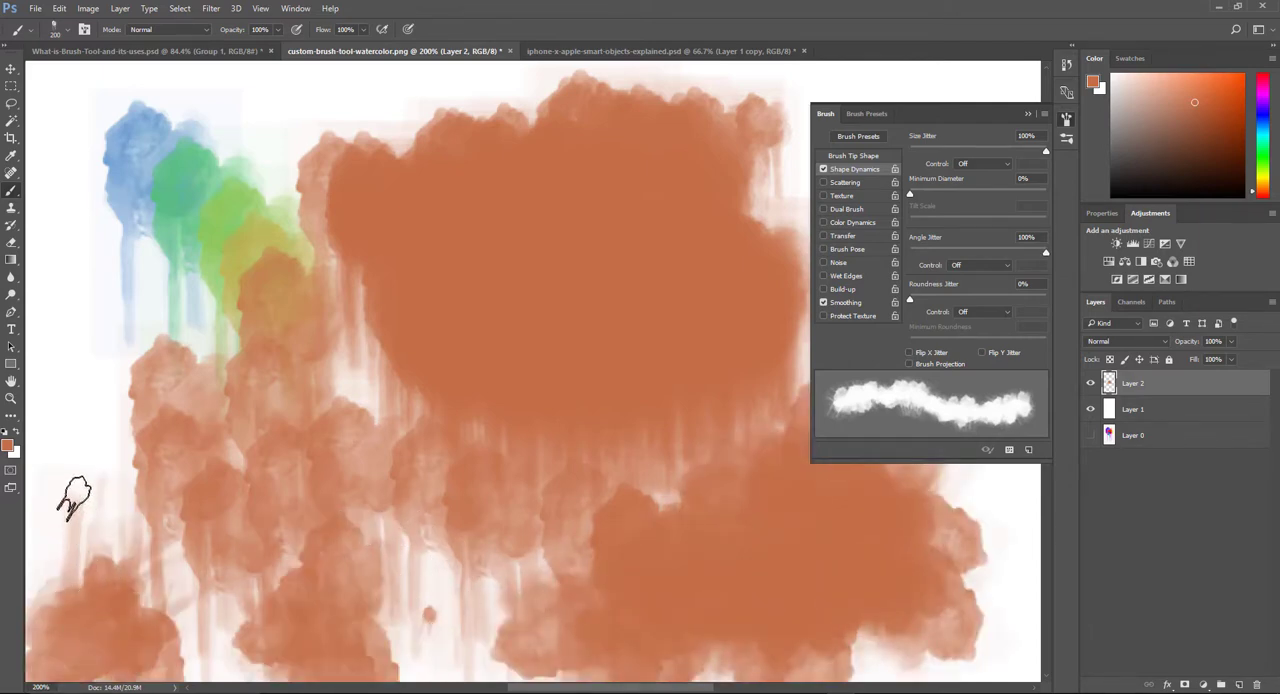
mouse_move(72, 500)
mouse_down()
mouse_move(75, 395)
mouse_move(90, 390)
mouse_move(102, 345)
mouse_move(80, 318)
mouse_move(67, 252)
mouse_move(80, 220)
mouse_move(200, 177)
mouse_up()
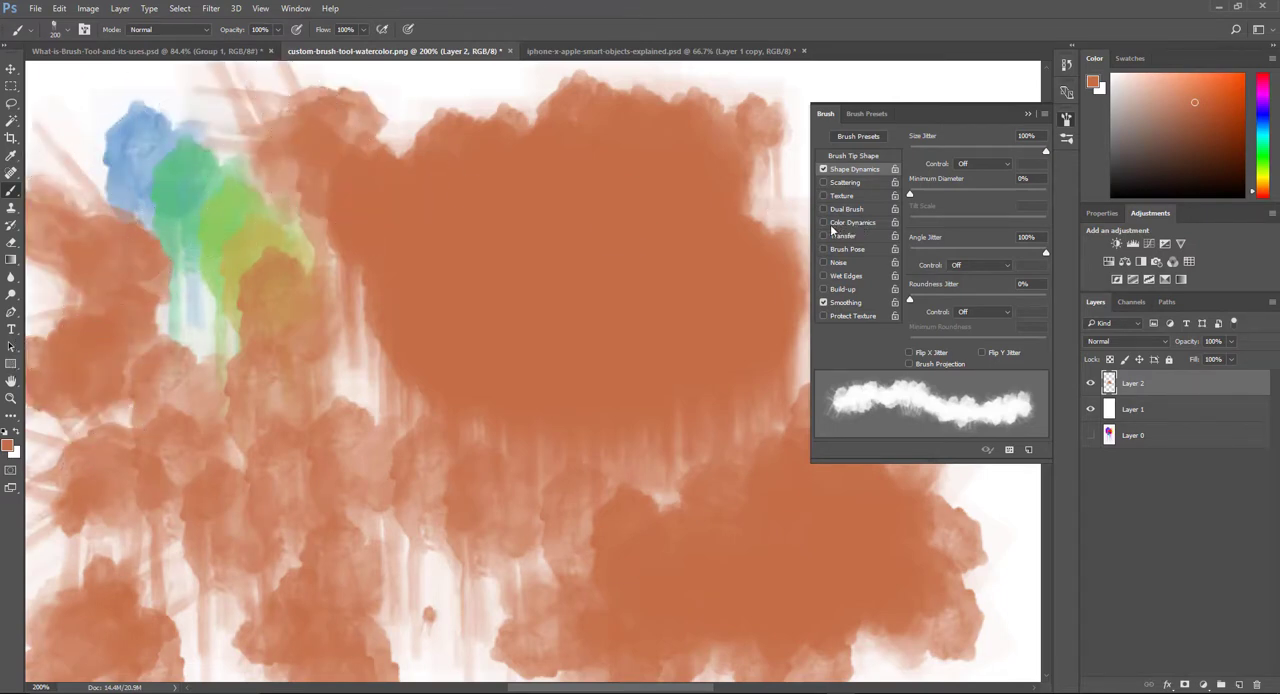
Step: Replace Shape Dynamics with Scattering in the brush settings, add a new layer and hide Layer 2
click(825, 170)
click(837, 184)
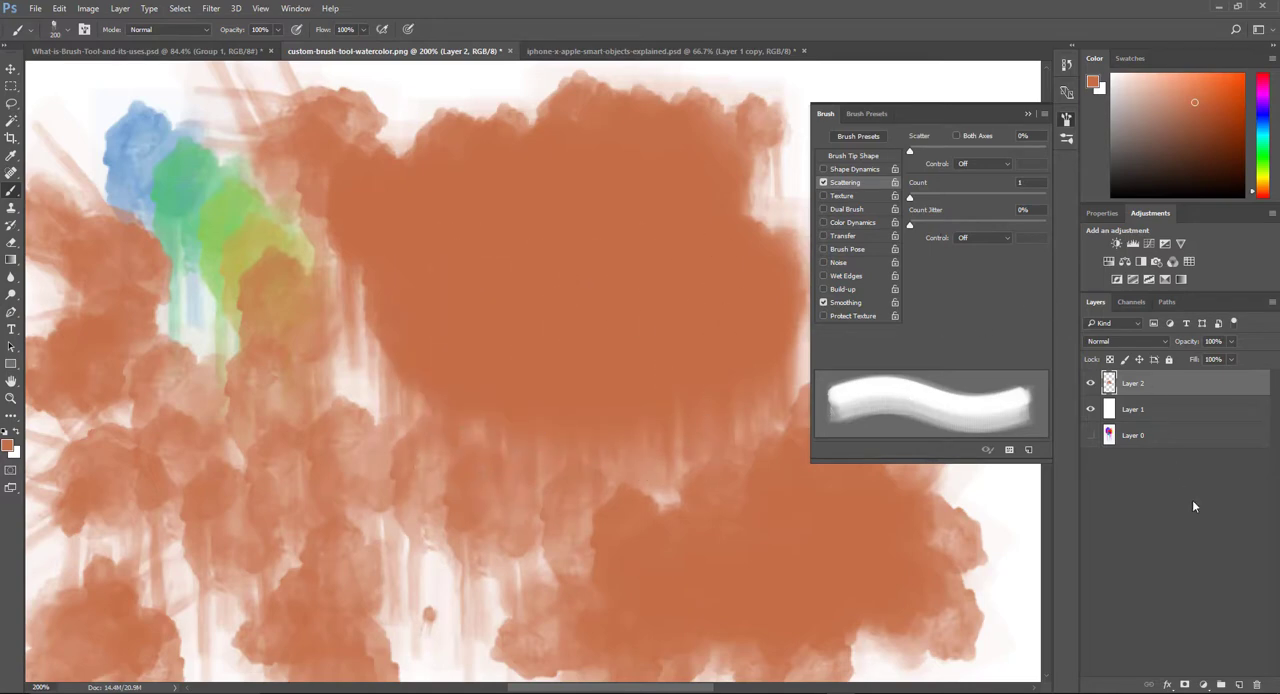
click(1241, 685)
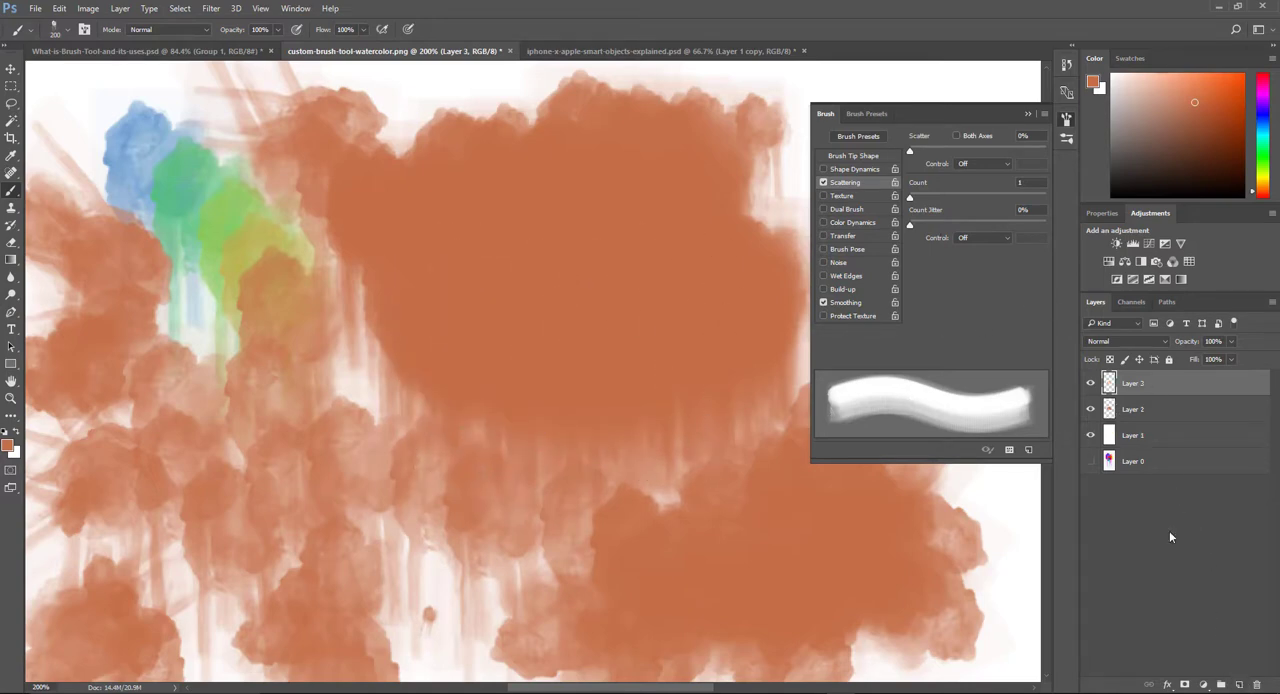
click(1090, 410)
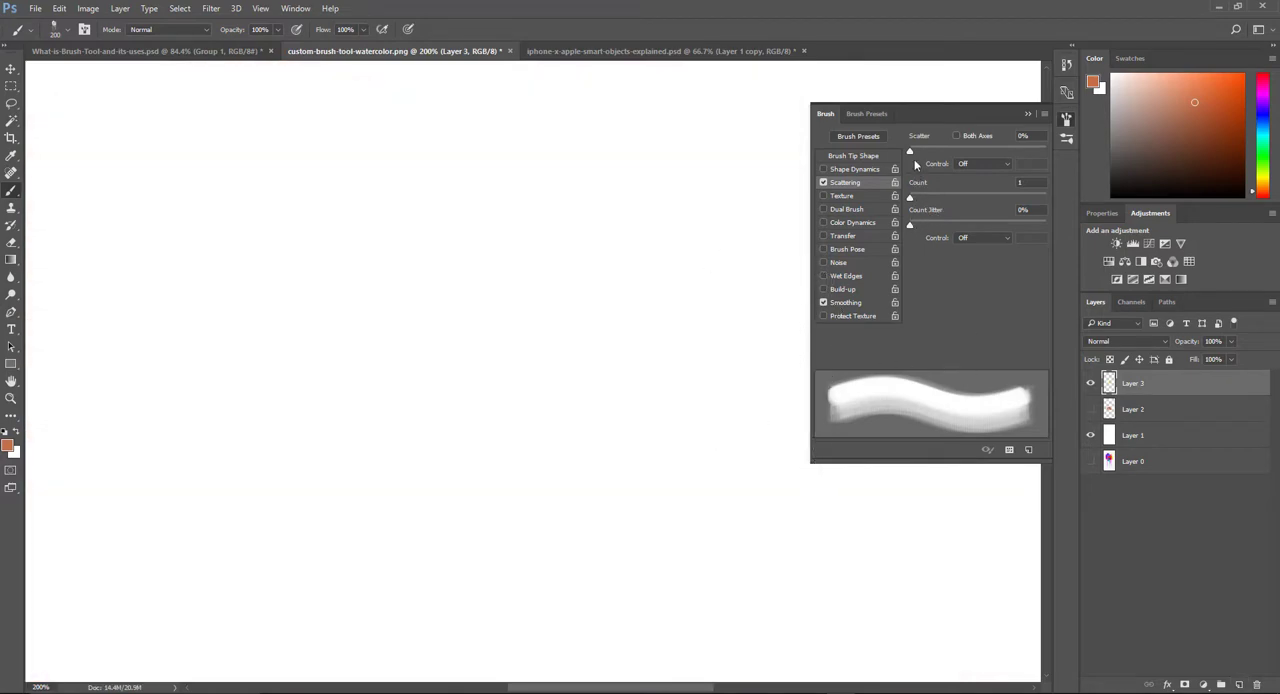
Step: Try several Scatter amounts, settle on about 650%, and paint scattered orange splatters across Layer 3
mouse_move(909, 152)
mouse_down()
mouse_move(958, 151)
mouse_move(943, 152)
mouse_up()
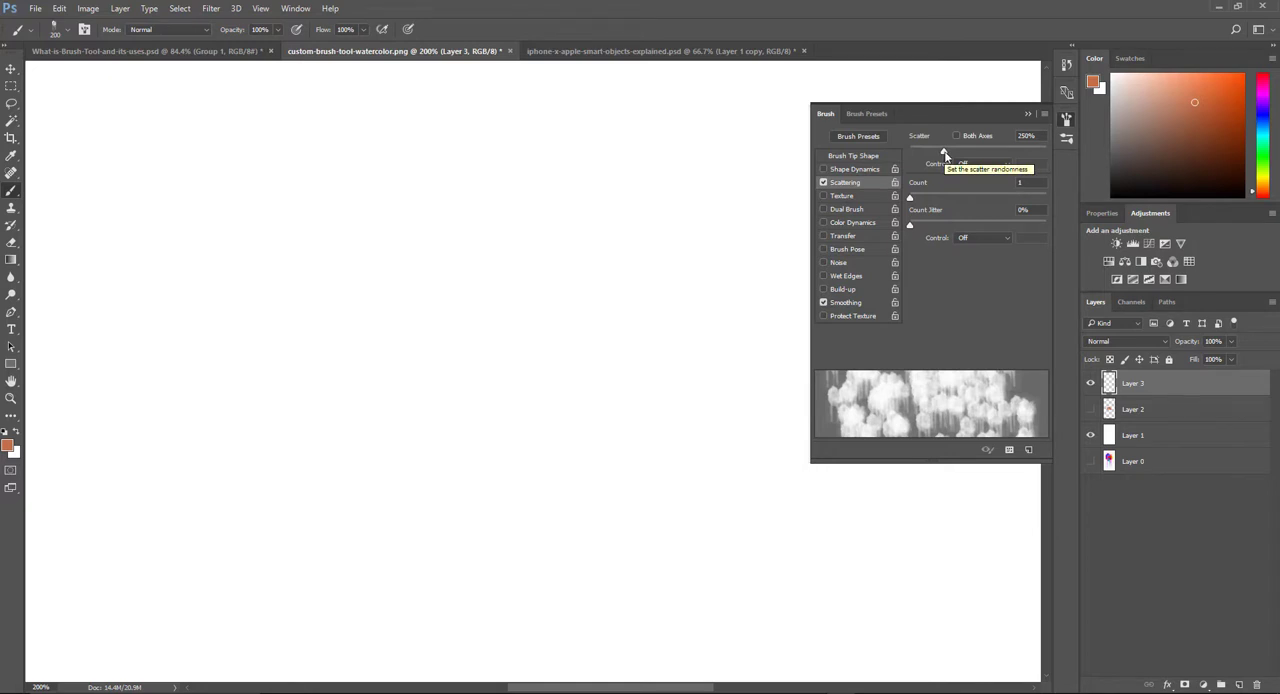
drag(944, 154, 1043, 156)
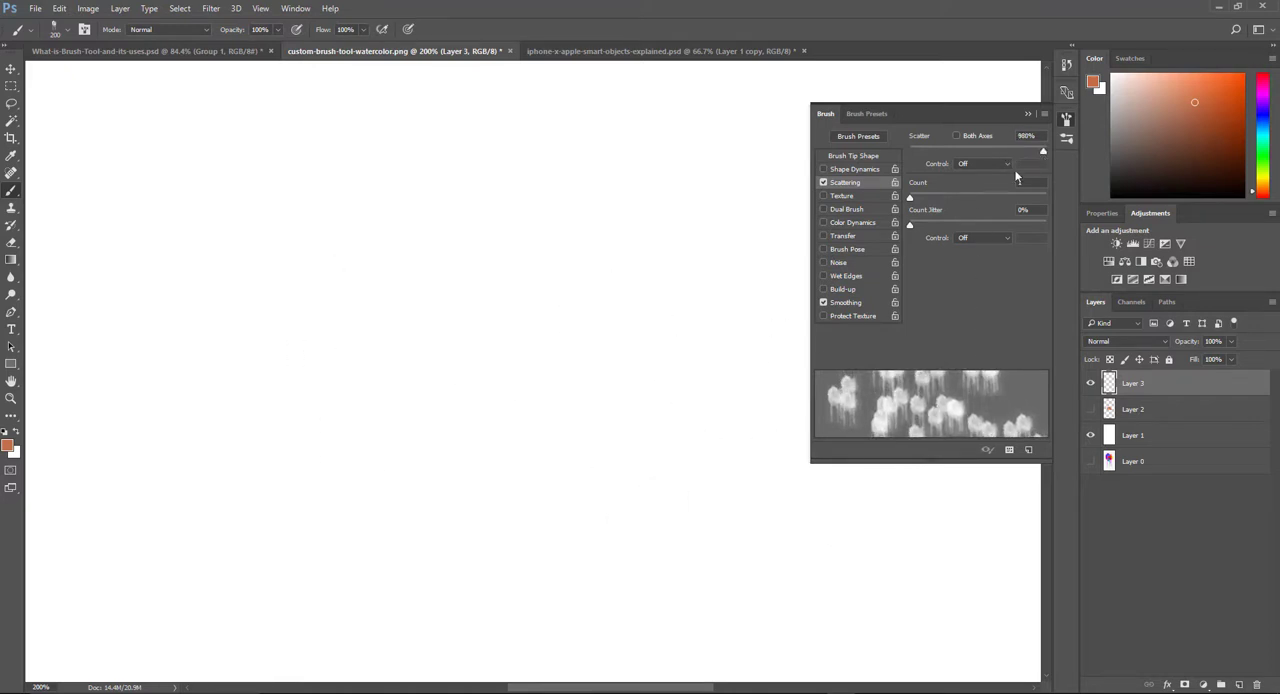
mouse_move(1044, 153)
mouse_down()
mouse_move(900, 152)
mouse_move(1025, 166)
mouse_move(999, 166)
mouse_up()
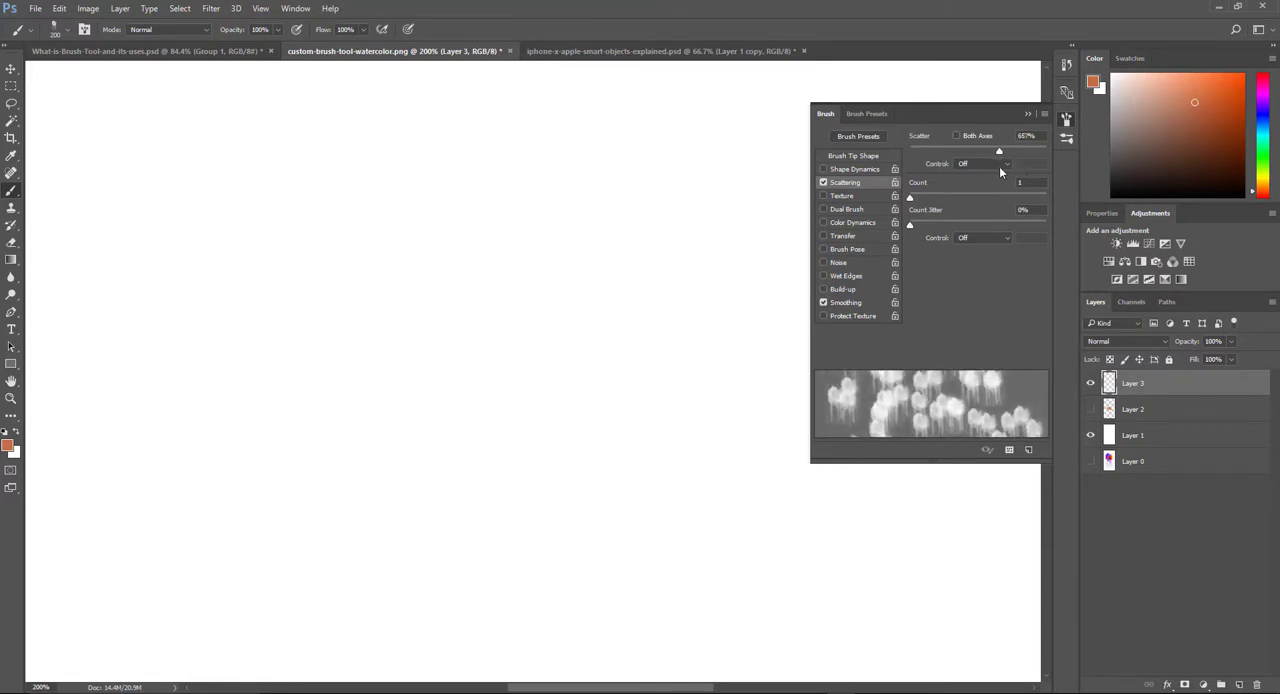
mouse_move(192, 282)
mouse_down()
mouse_move(342, 345)
mouse_move(410, 330)
mouse_move(441, 247)
mouse_move(475, 248)
mouse_move(544, 268)
mouse_move(590, 321)
mouse_up()
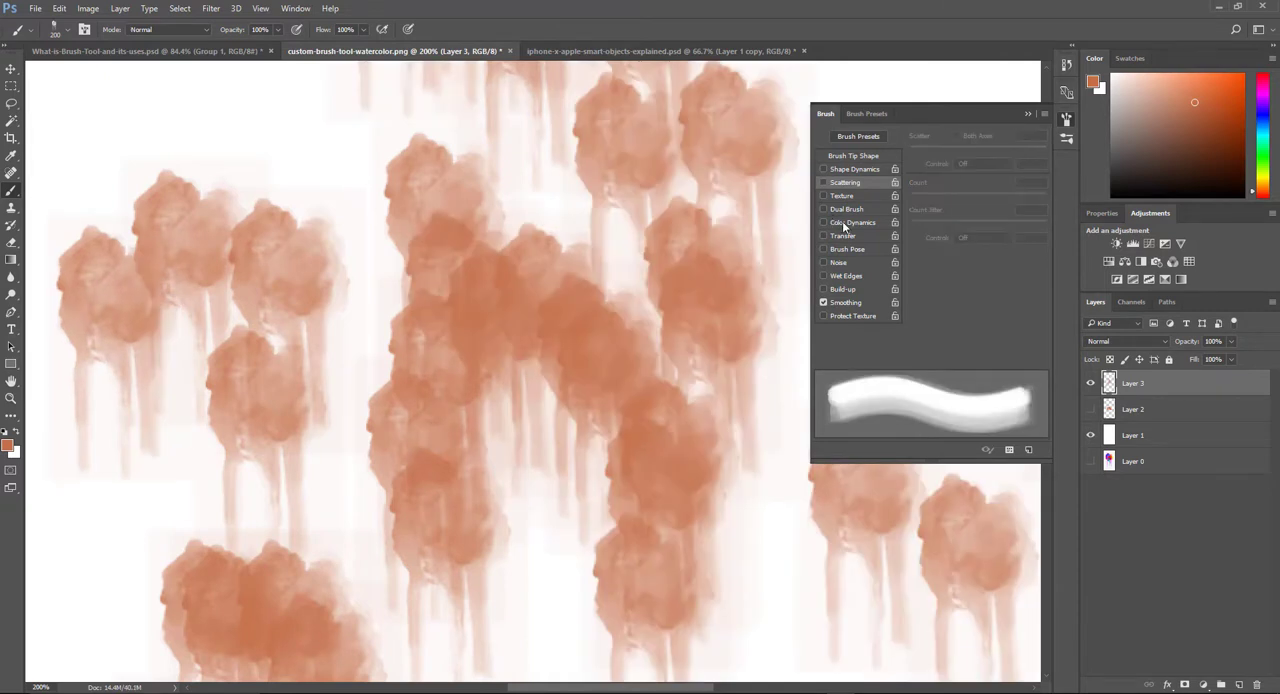
Step: Switch the brush from Scattering to Color Dynamics with 100% Hue Jitter, hide Layer 3 and add a new layer
click(843, 221)
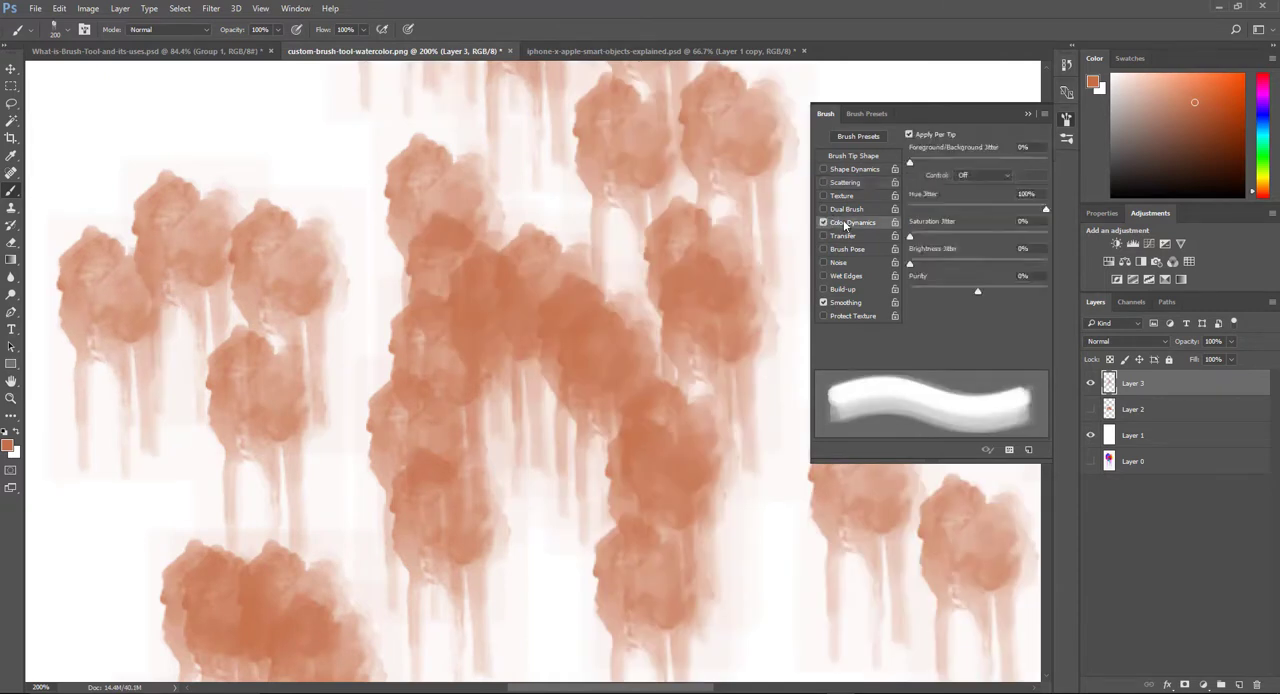
click(1091, 384)
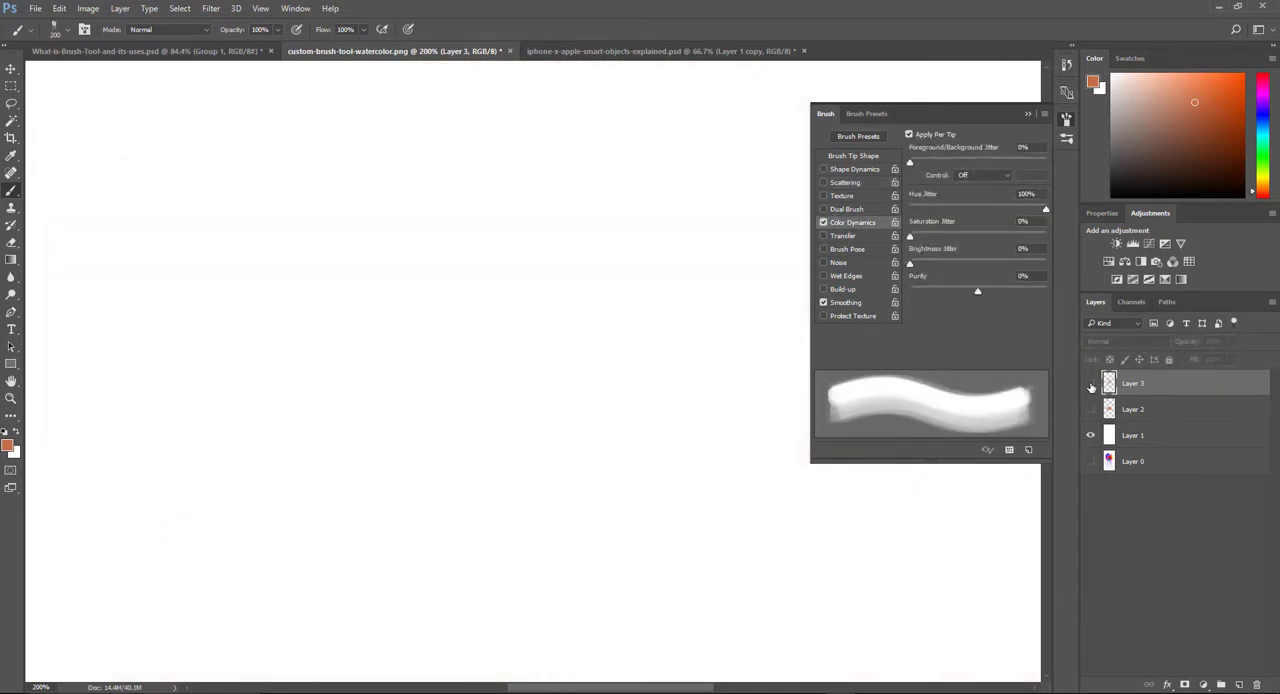
click(1239, 685)
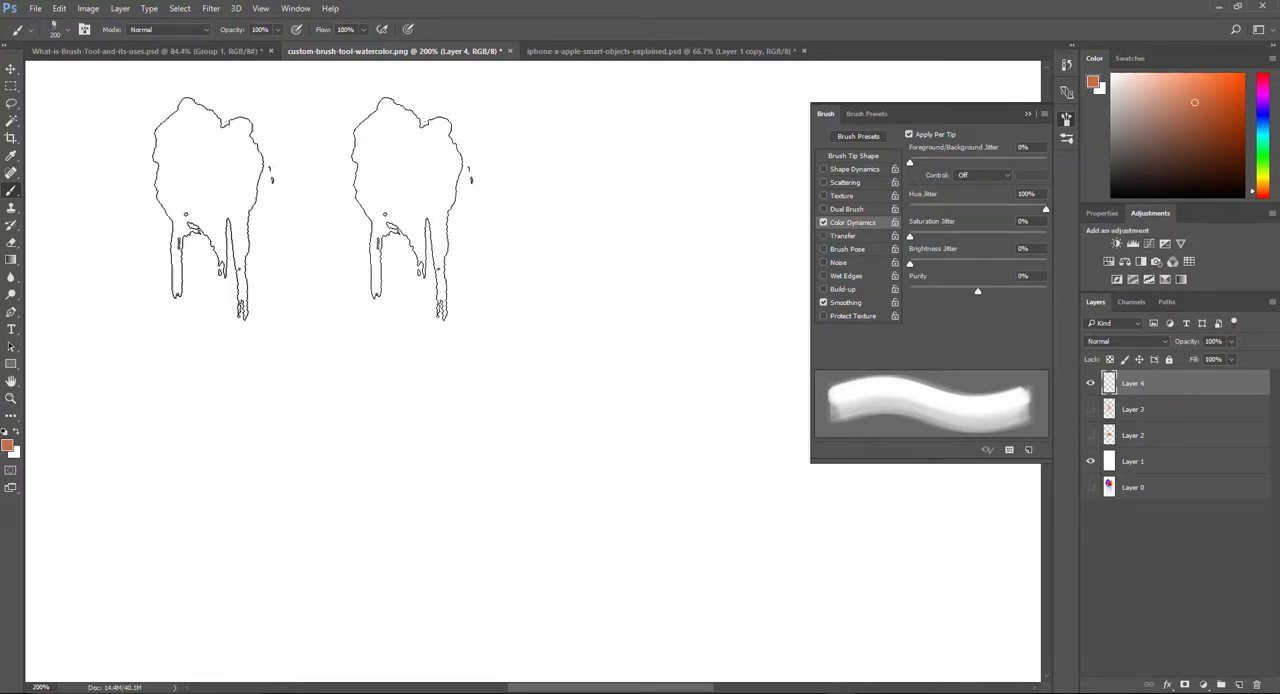
Step: Paint long overlapping multicolored strokes across Layer 4 with the Color Dynamics watercolor brush
click(126, 203)
mouse_move(126, 203)
mouse_down()
mouse_move(455, 224)
mouse_move(440, 360)
mouse_move(274, 474)
mouse_move(171, 500)
mouse_move(315, 580)
mouse_move(617, 540)
mouse_move(880, 585)
mouse_move(1030, 430)
mouse_move(471, 443)
mouse_move(157, 486)
mouse_move(300, 614)
mouse_move(1040, 470)
mouse_up()
mouse_move(1170, 380)
mouse_down()
mouse_move(330, 336)
mouse_move(500, 250)
mouse_move(786, 240)
mouse_move(960, 190)
mouse_move(690, 180)
mouse_move(950, 60)
mouse_move(1005, 60)
mouse_move(1015, 620)
mouse_move(557, 575)
mouse_move(171, 585)
mouse_move(986, 557)
mouse_move(40, 580)
mouse_move(30, 230)
mouse_move(280, 160)
mouse_move(1010, 45)
mouse_move(1025, 55)
mouse_move(975, 490)
mouse_move(20, 490)
mouse_up()
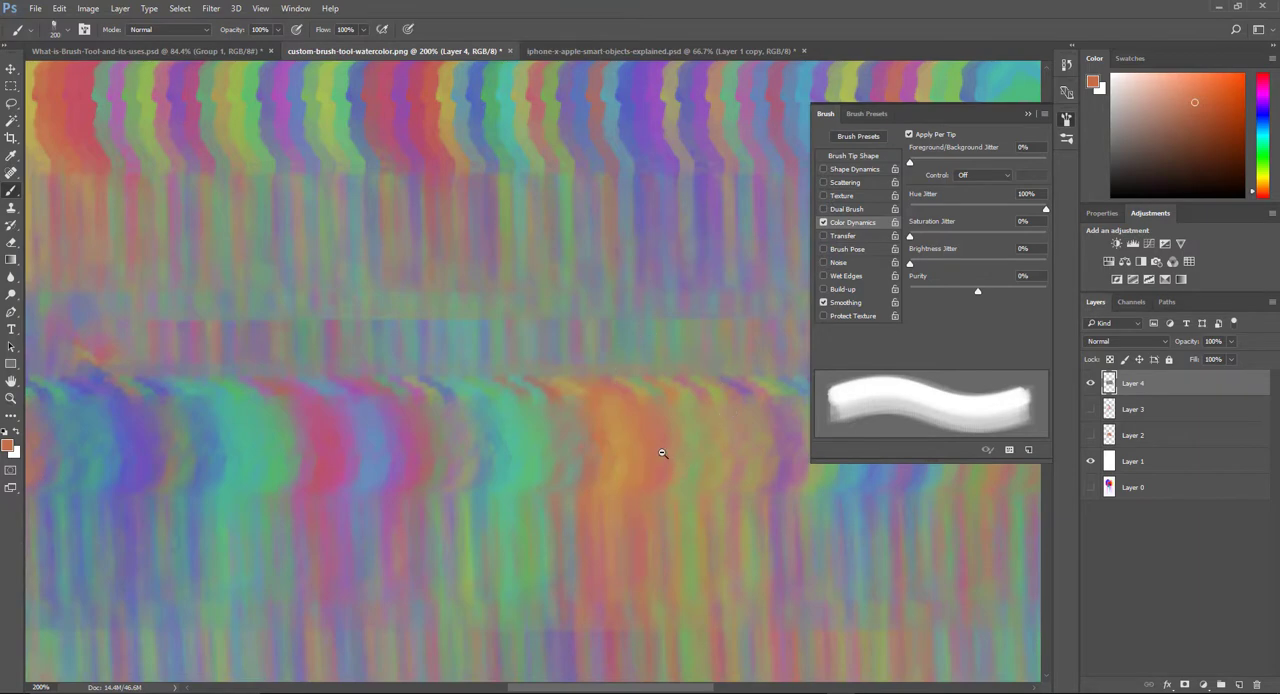
scroll(670, 449, down, 3)
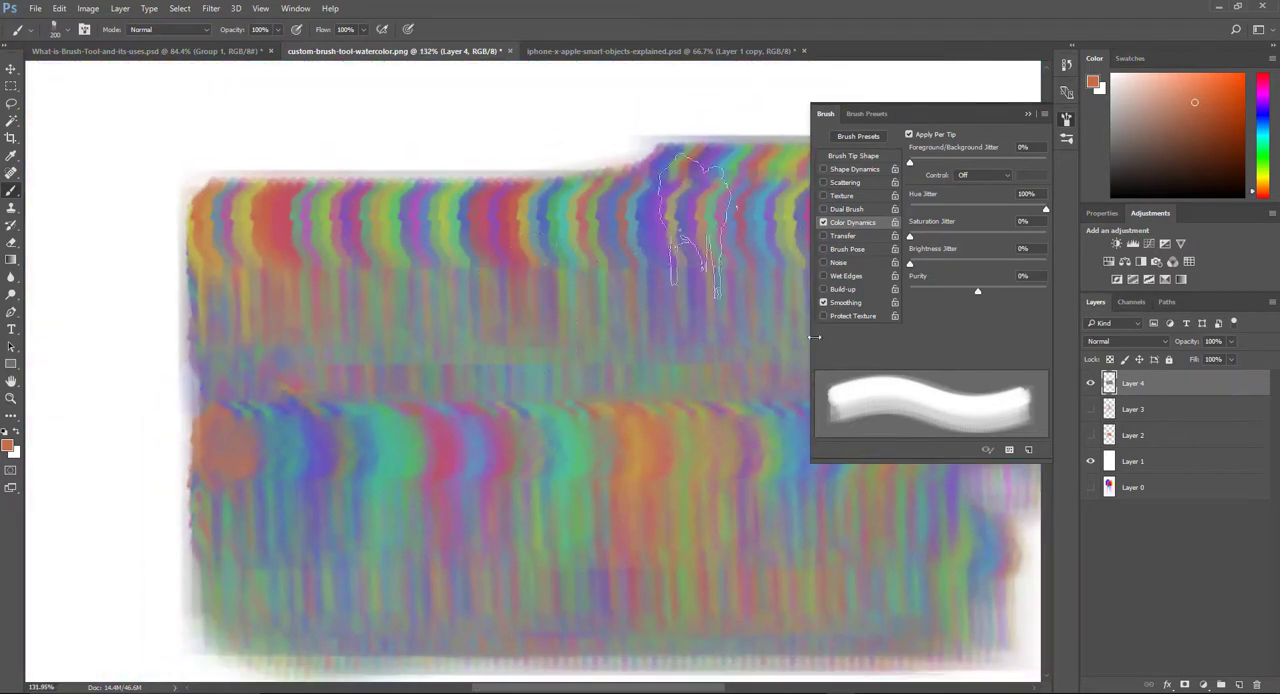
scroll(793, 421, up, 3)
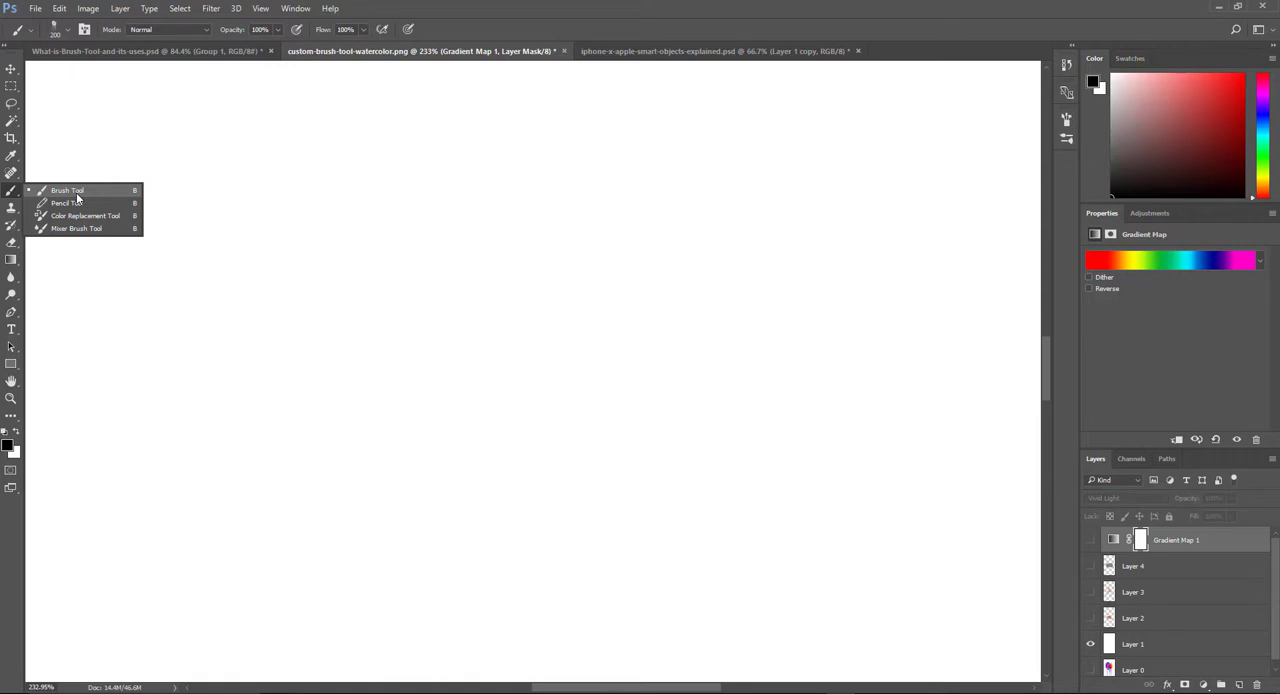
Step: Select the Brush Tool, turn off Color Dynamics and Shape Dynamics for the brush, and collapse the brush settings
click(77, 197)
click(85, 29)
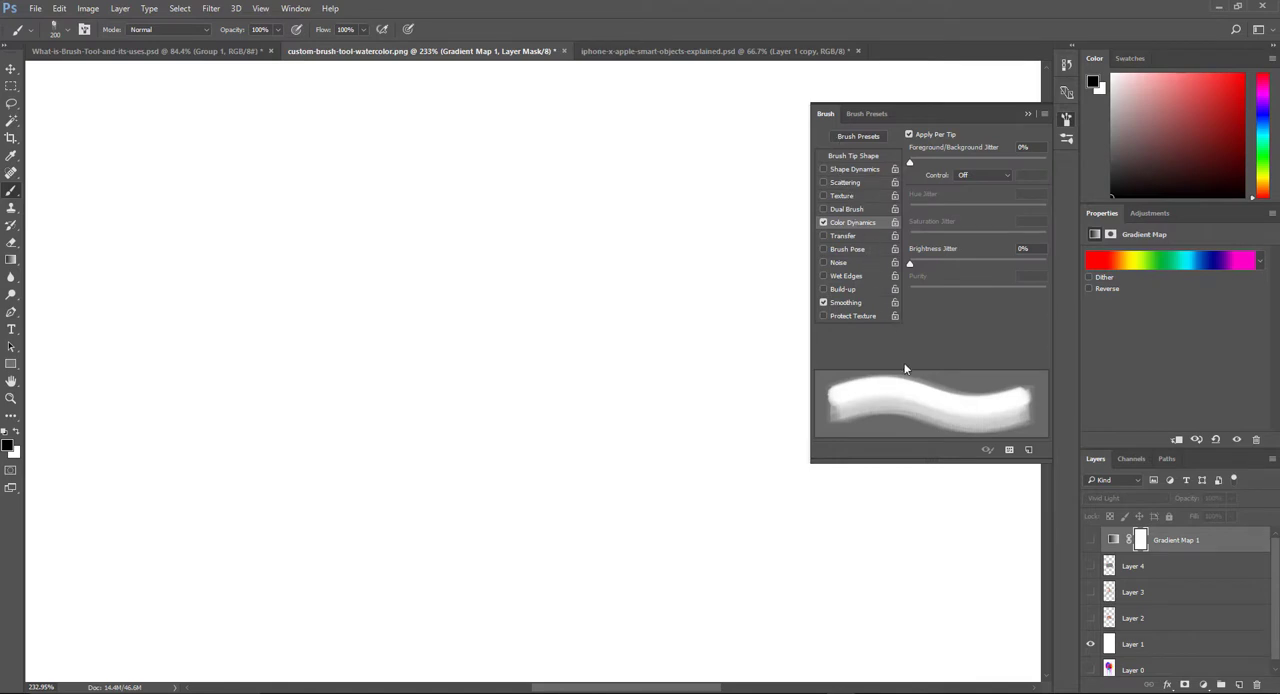
click(823, 169)
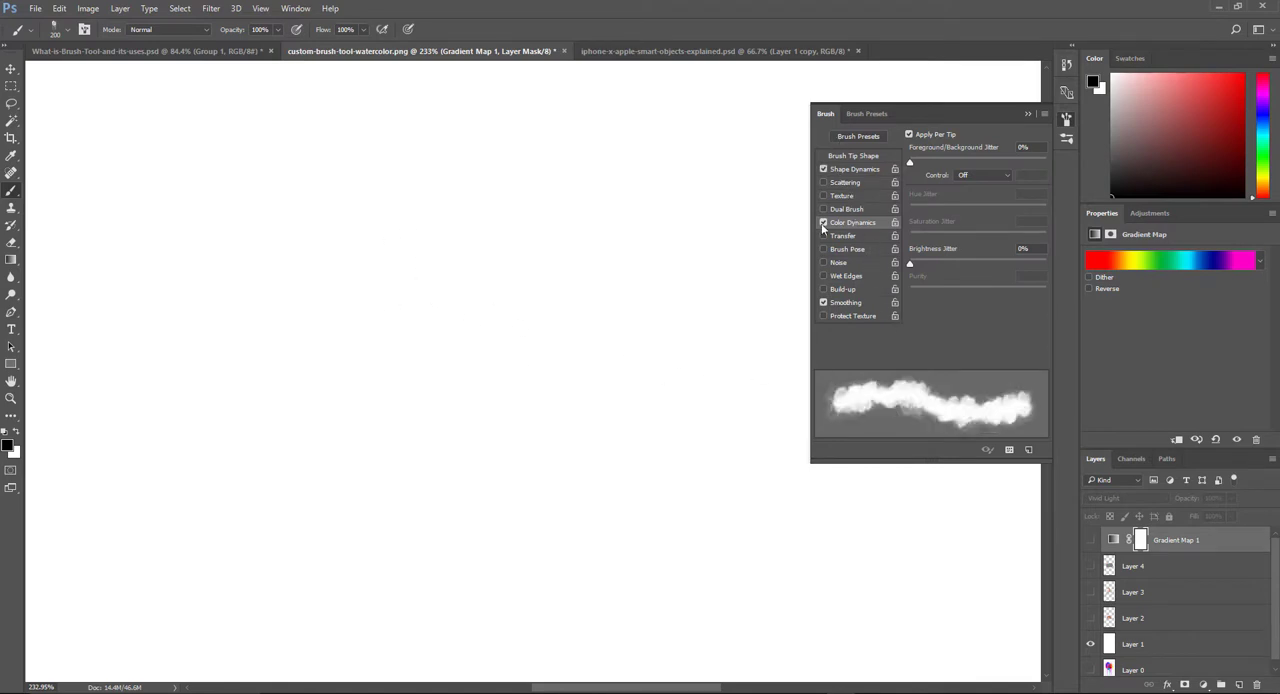
click(823, 222)
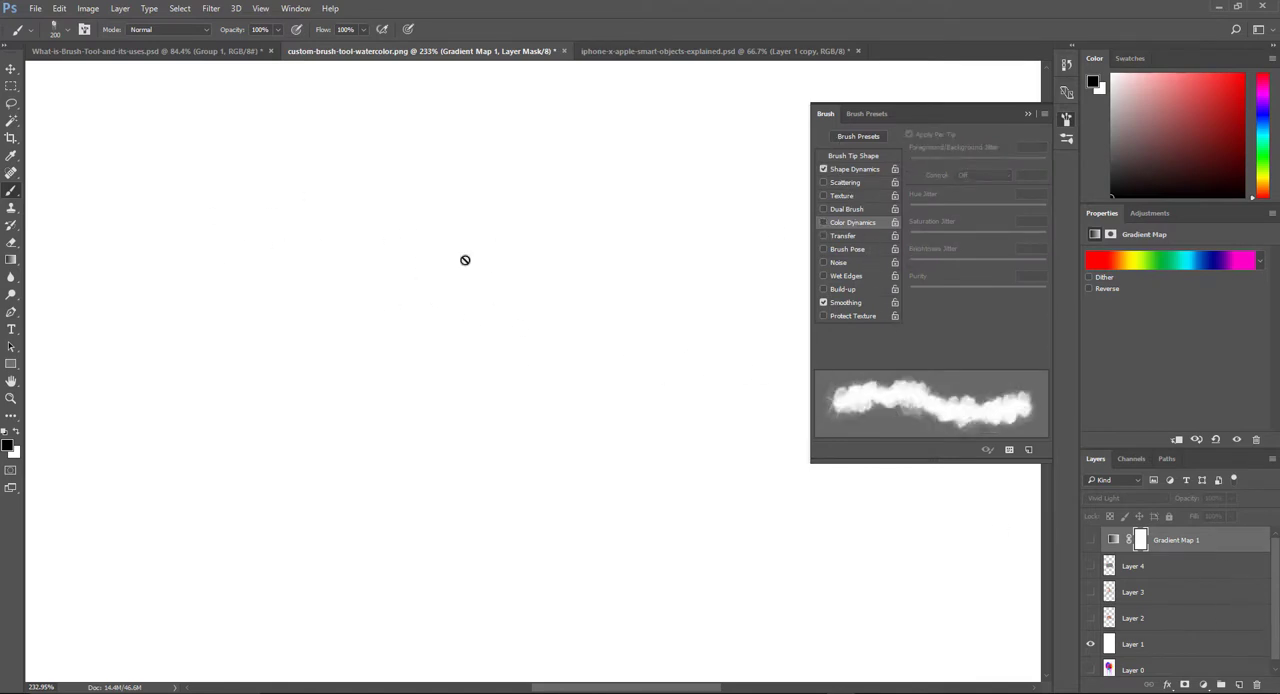
click(824, 171)
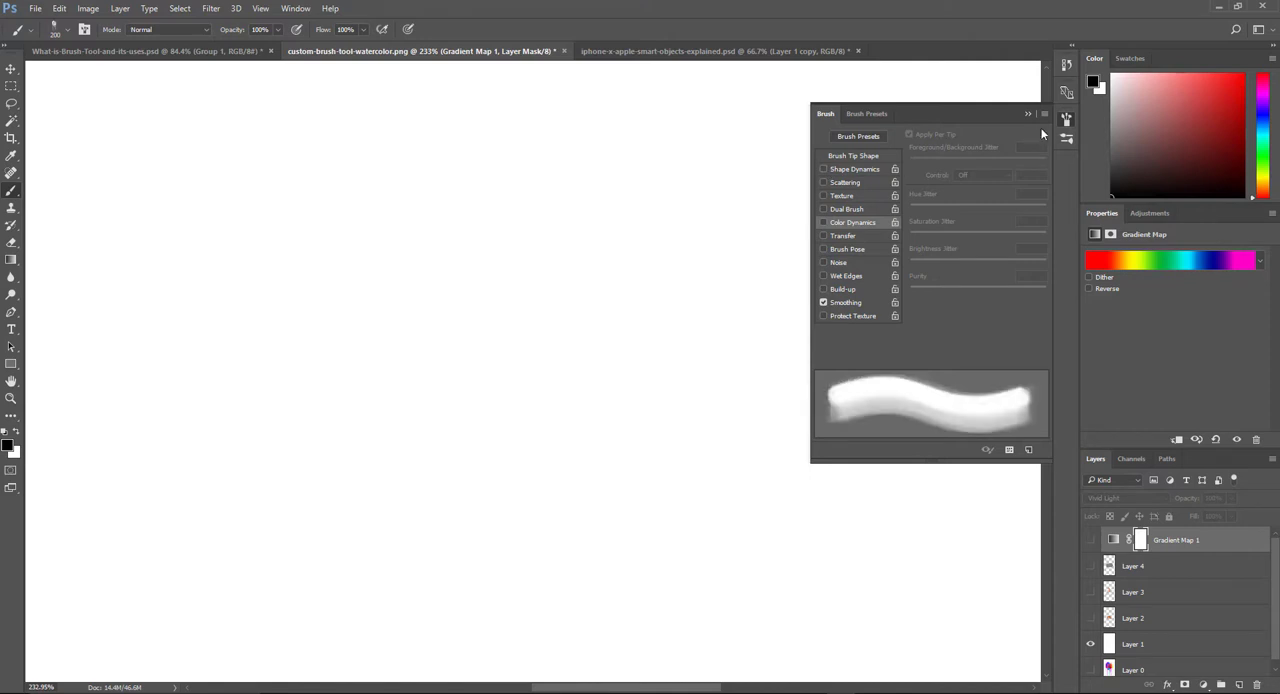
click(1028, 112)
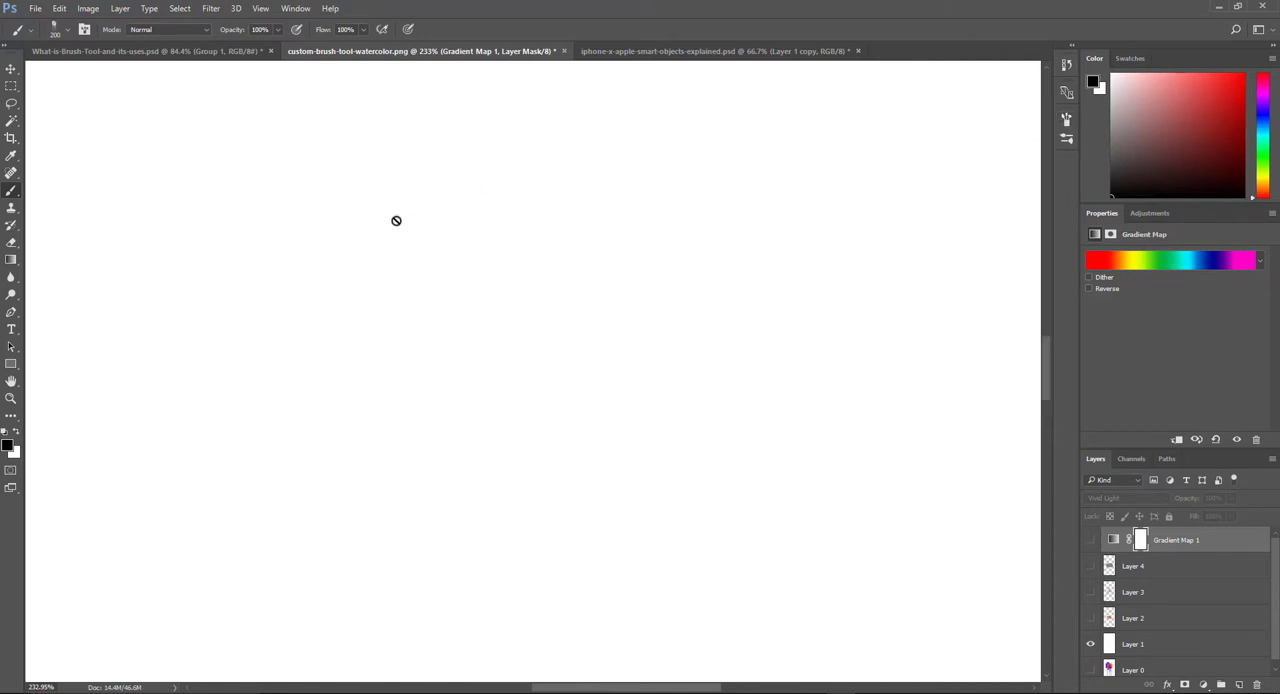